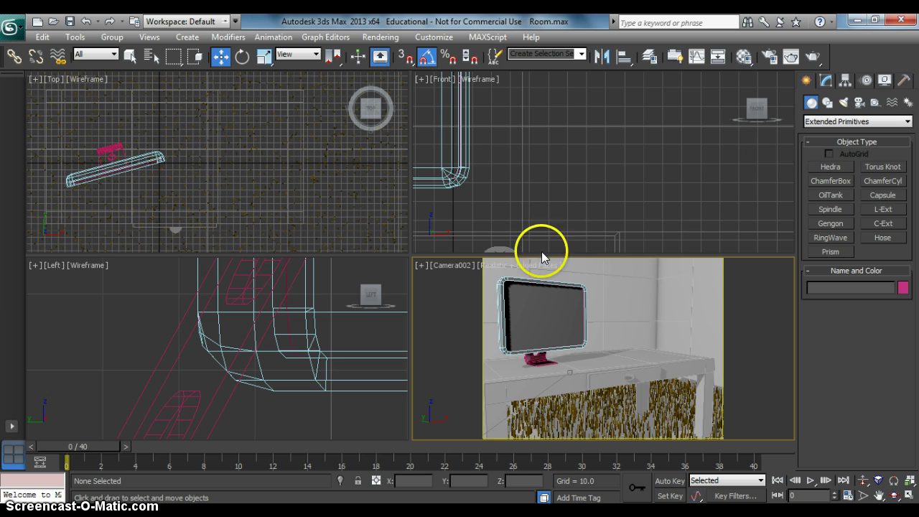
pyautogui.scroll(8, 192, 172)
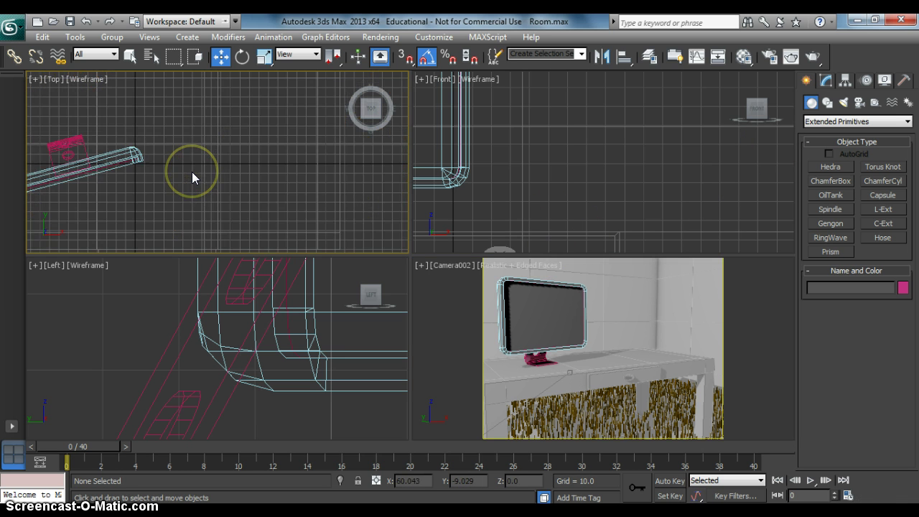
pyautogui.click(835, 180)
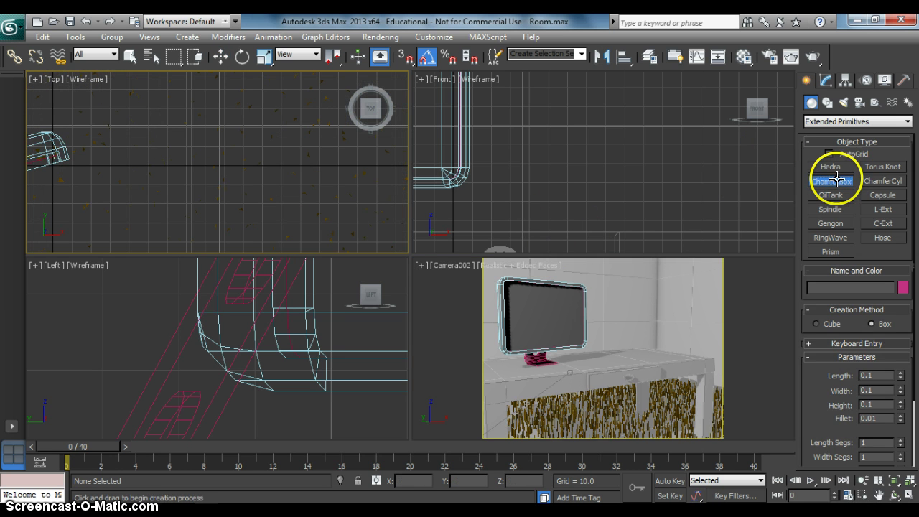
pyautogui.click(837, 125)
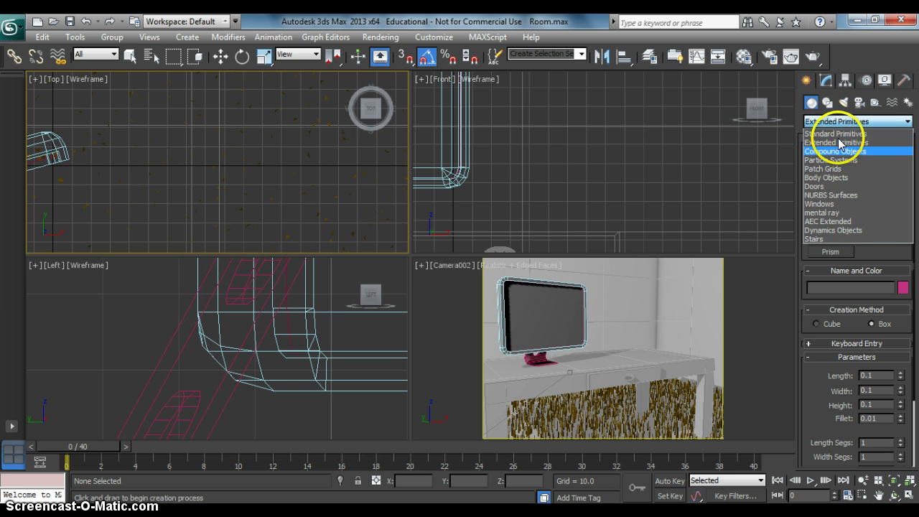
pyautogui.click(839, 134)
pyautogui.click(848, 124)
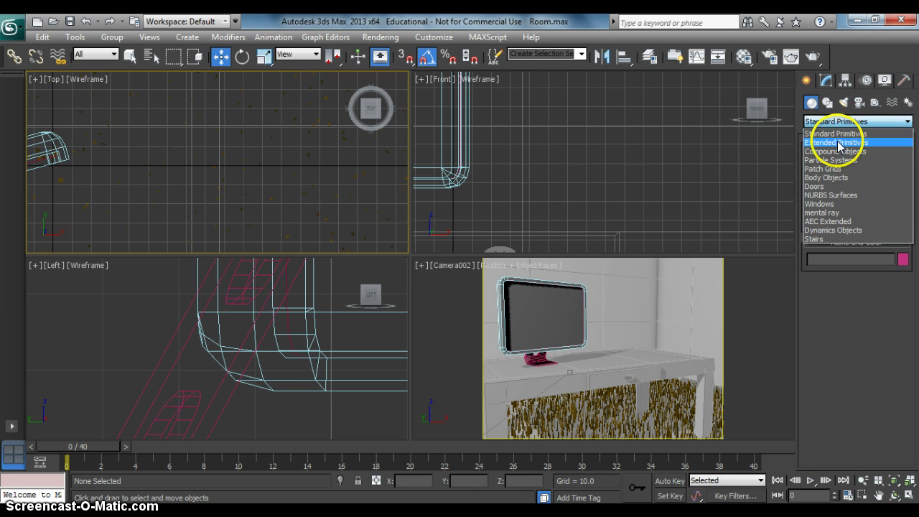
pyautogui.click(837, 139)
# Step: Draw a ChamferBox beside the monitor in the top view, about 25.5 long, 13.3 wide and 4.3 high with a fillet of about 1.75
pyautogui.moveTo(141, 164); pyautogui.dragTo(217, 111, button='middle')
pyautogui.scroll(2, 285, 121)
pyautogui.scroll(2, 227, 132)
pyautogui.scroll(-1, 244, 131)
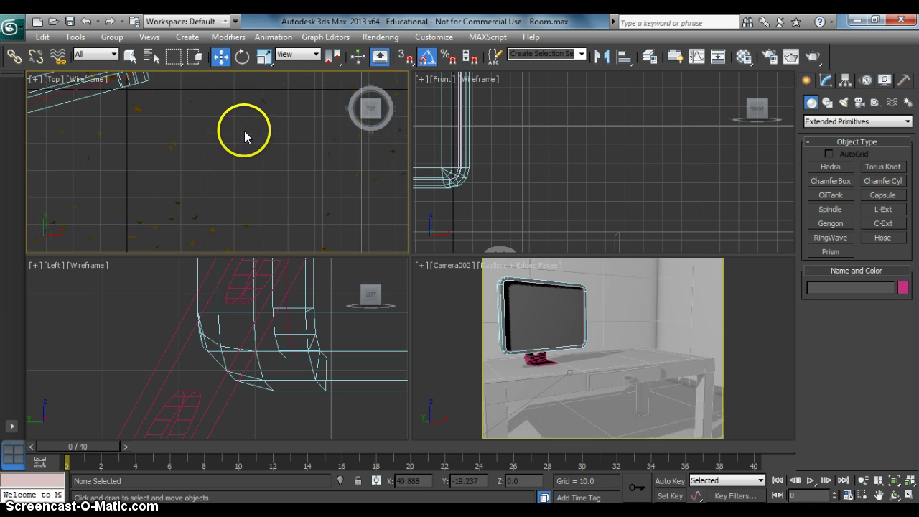
pyautogui.click(835, 182)
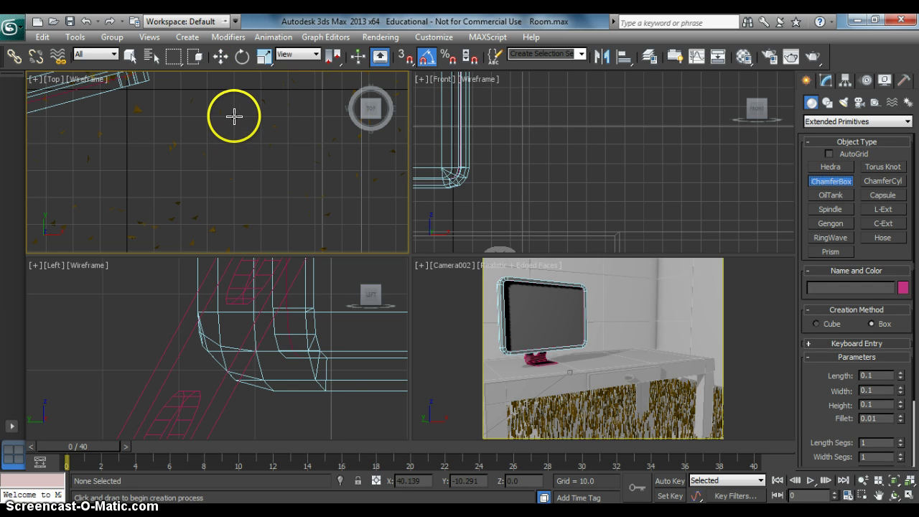
pyautogui.moveTo(234, 117); pyautogui.dragTo(269, 186)
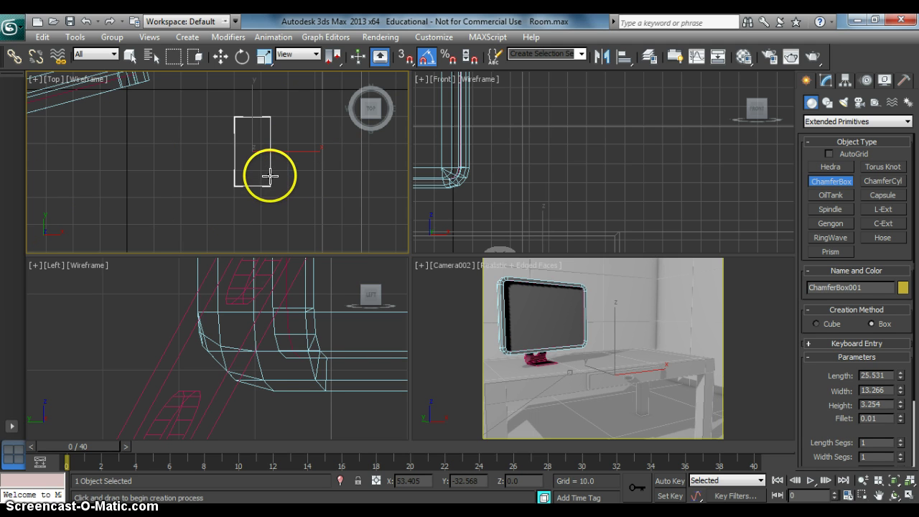
pyautogui.click(267, 173)
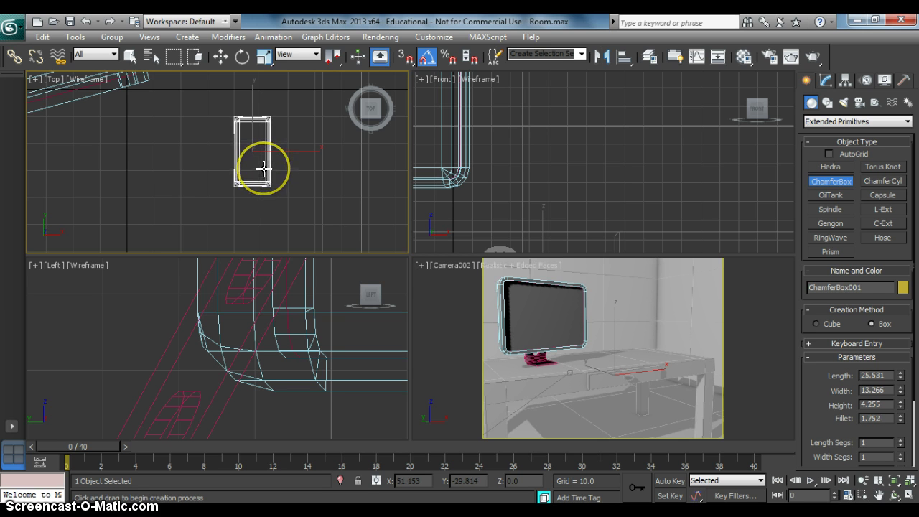
pyautogui.click(263, 169)
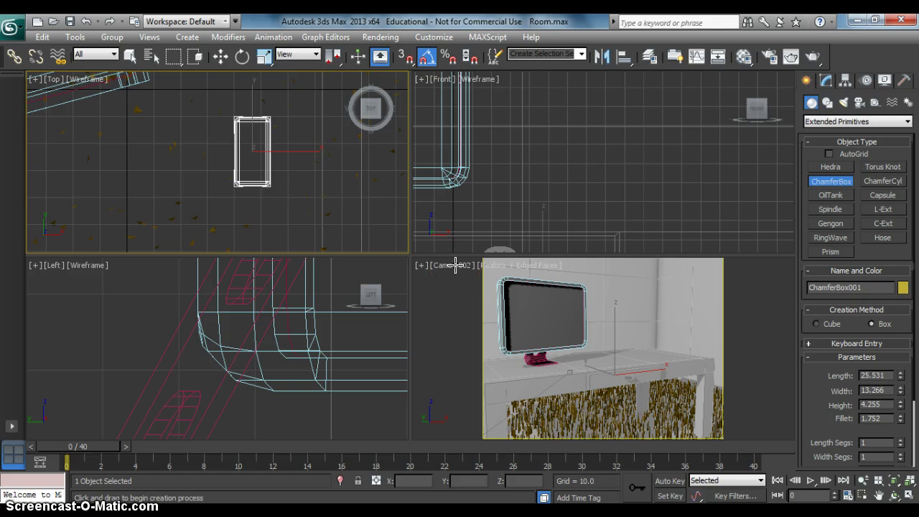
# Step: Isolate the chamfer box, change the camera view to Perspective and frame the box in it
pyautogui.hotkey('alt', 'q')
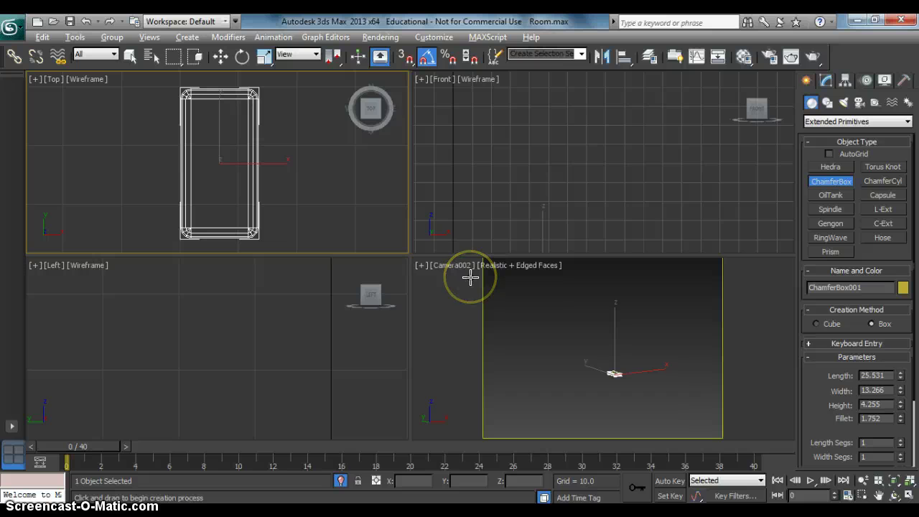
pyautogui.click(470, 277)
pyautogui.press('p')
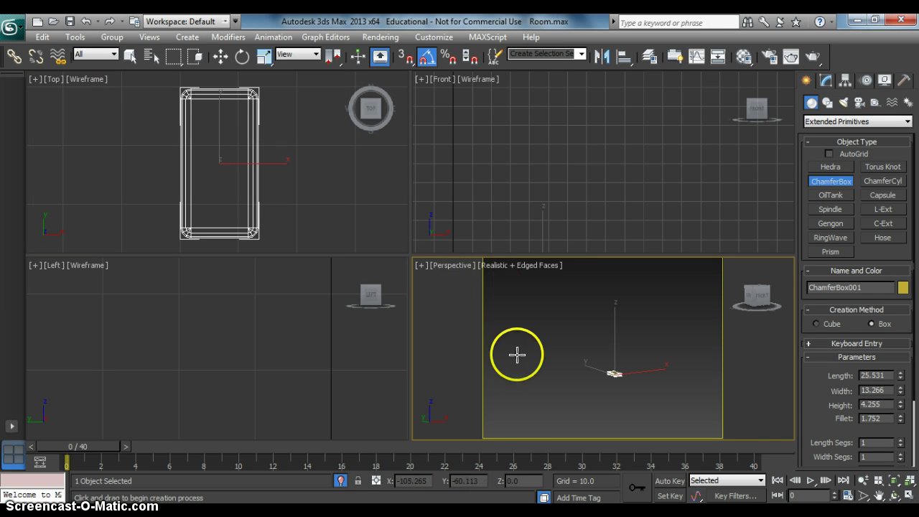
pyautogui.press('z')
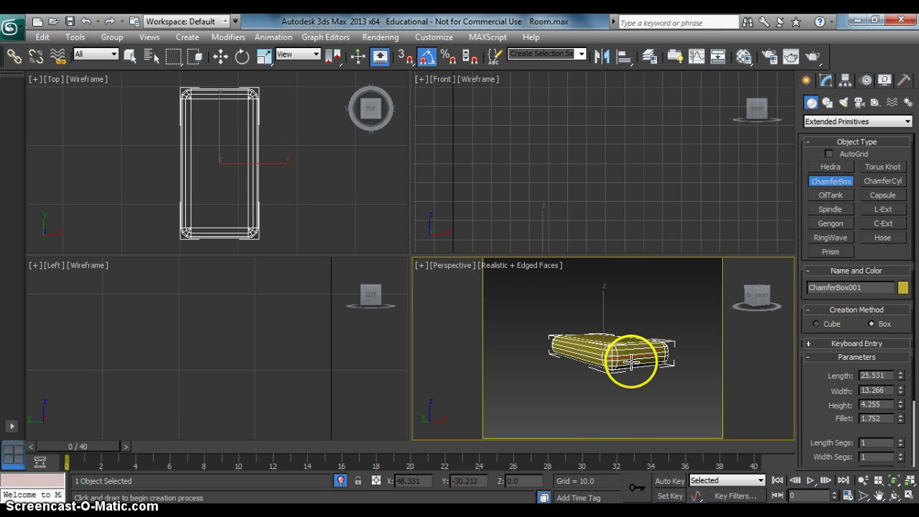
# Step: Reduce the chamfer box to about 22.98 long, 12.07 wide and 1.79 high
pyautogui.keyDown('alt'); pyautogui.moveTo(623, 347); pyautogui.dragTo(645, 348, button='middle'); pyautogui.keyUp('alt')
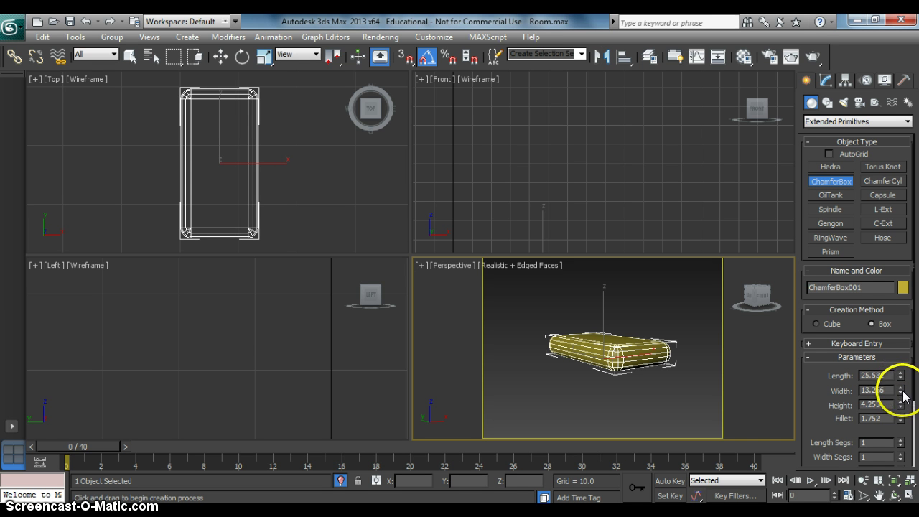
pyautogui.moveTo(901, 397); pyautogui.dragTo(899, 444)
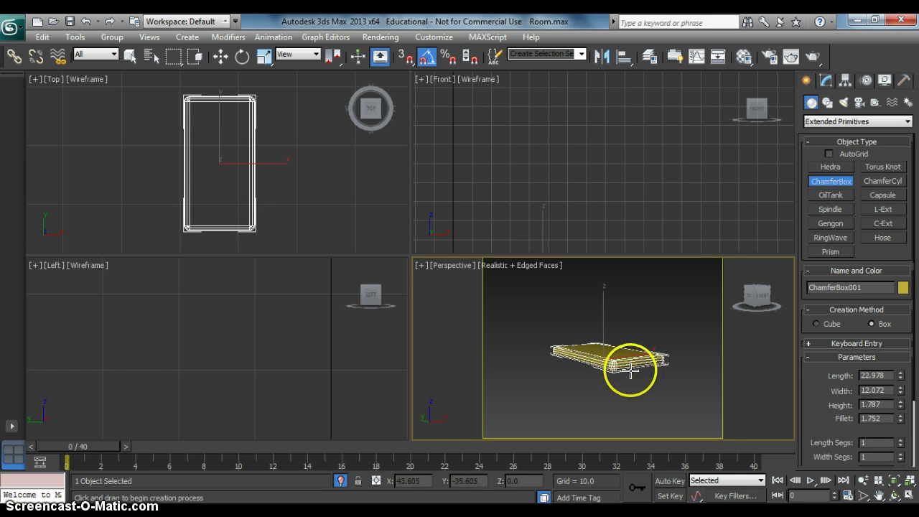
pyautogui.moveTo(629, 371); pyautogui.dragTo(608, 390, button='middle')
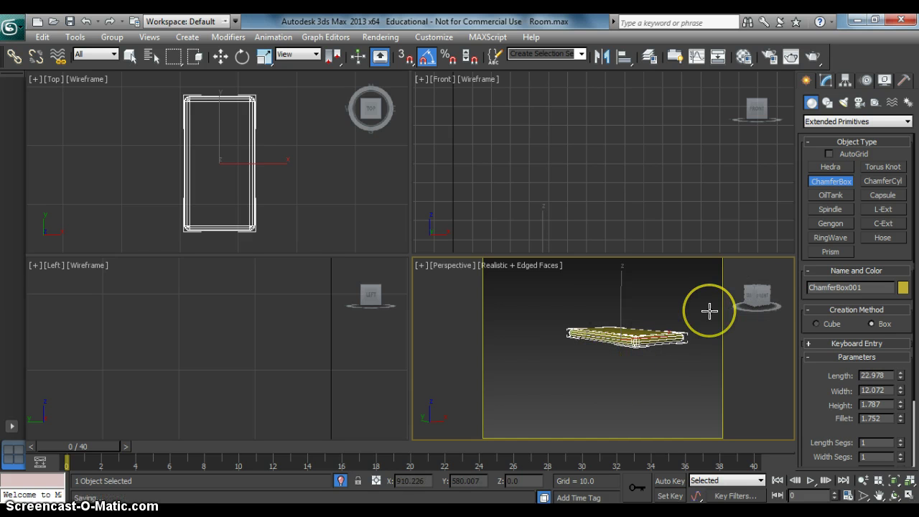
# Step: Turn the perspective view to look down on the box's large top face and apply an Unwrap UVW modifier to the box
pyautogui.click(894, 496)
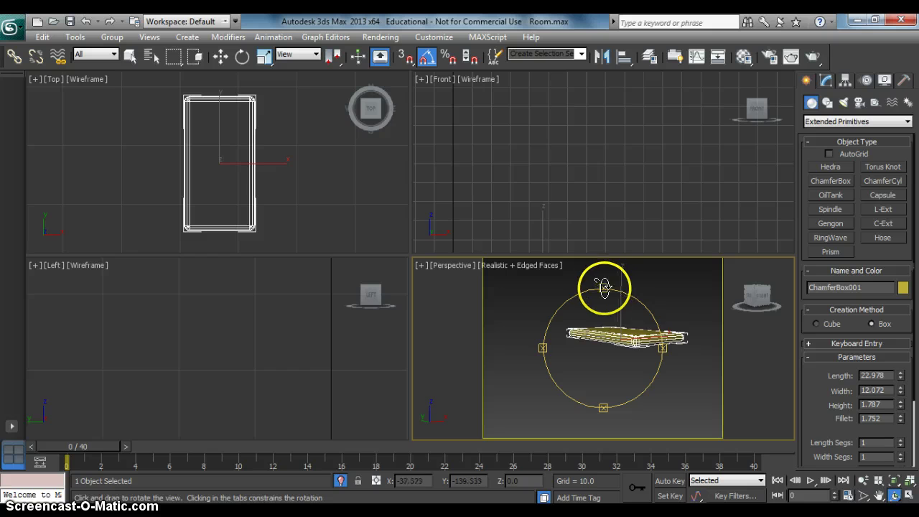
pyautogui.moveTo(604, 288); pyautogui.dragTo(606, 378)
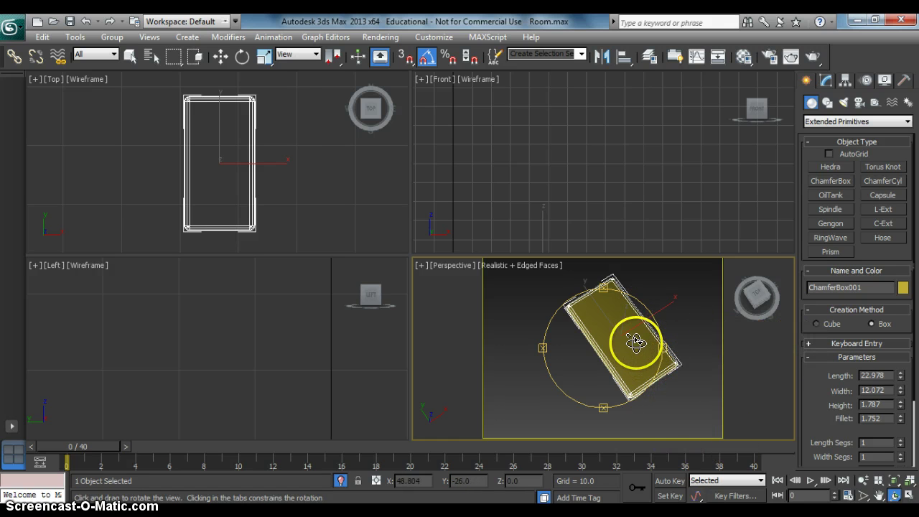
pyautogui.moveTo(663, 336); pyautogui.dragTo(663, 365)
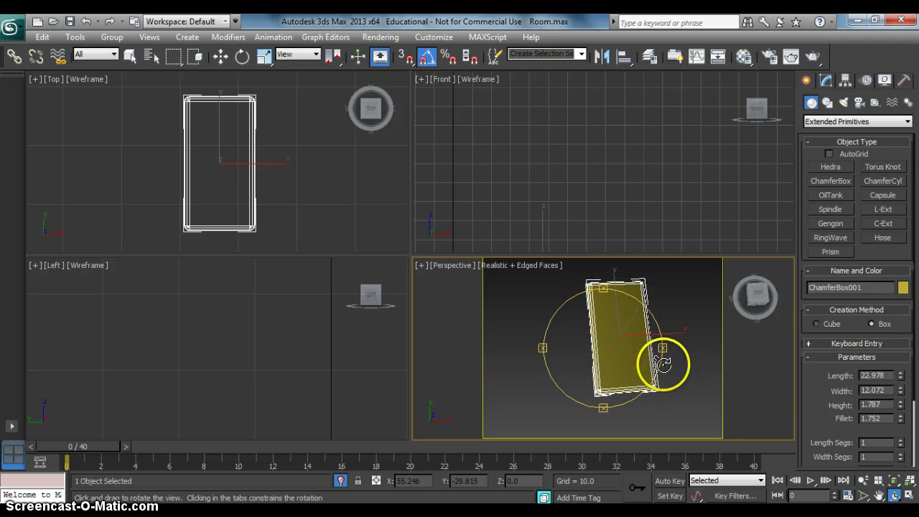
pyautogui.click(826, 81)
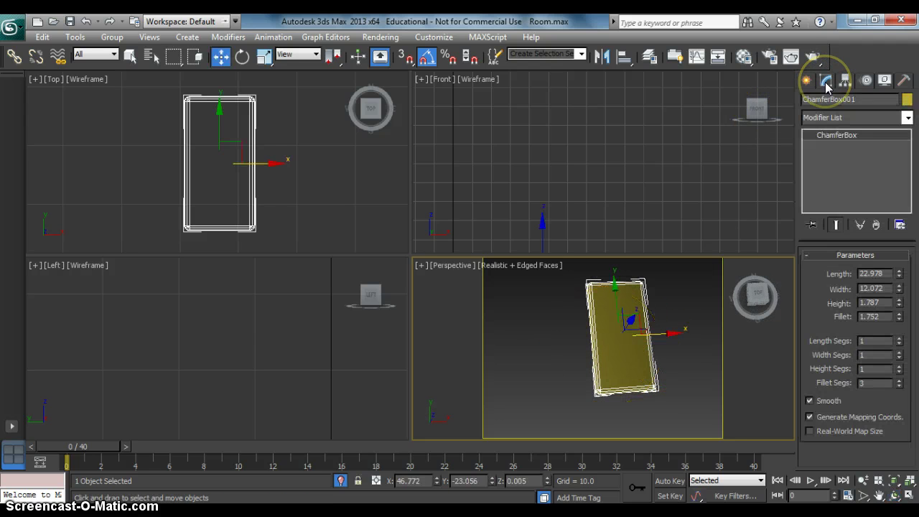
pyautogui.click(907, 117)
pyautogui.moveTo(908, 160); pyautogui.dragTo(916, 422)
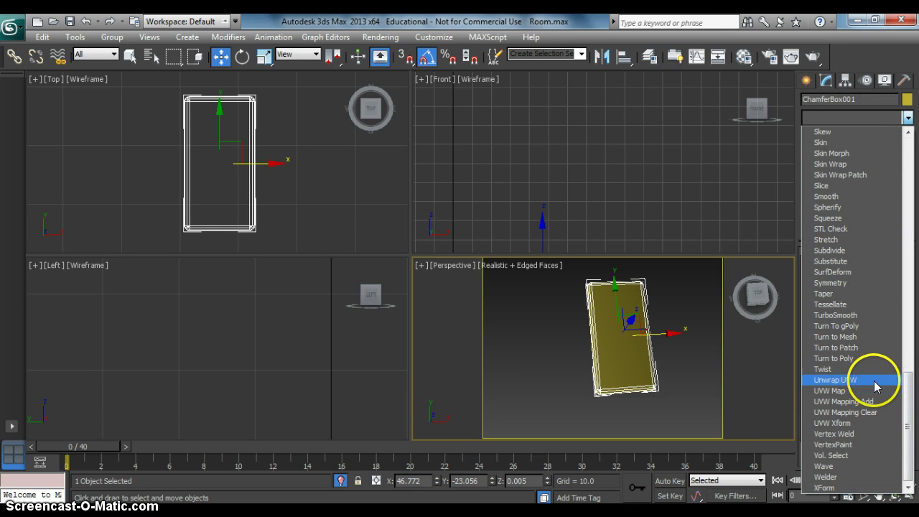
pyautogui.click(835, 380)
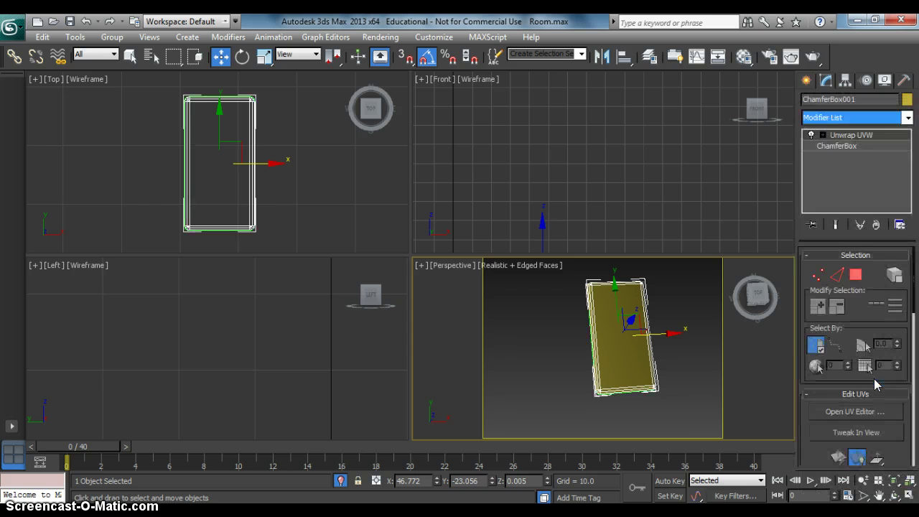
# Step: Flatten-map all polygons of the box in the UV editor with a face angle threshold of 45 and spacing of 0.02
pyautogui.click(855, 274)
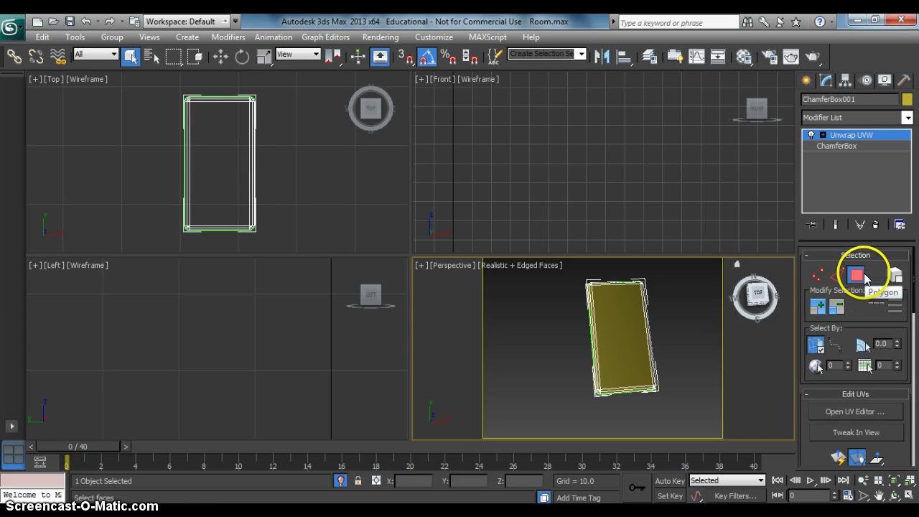
pyautogui.hotkey('ctrl', 'a')
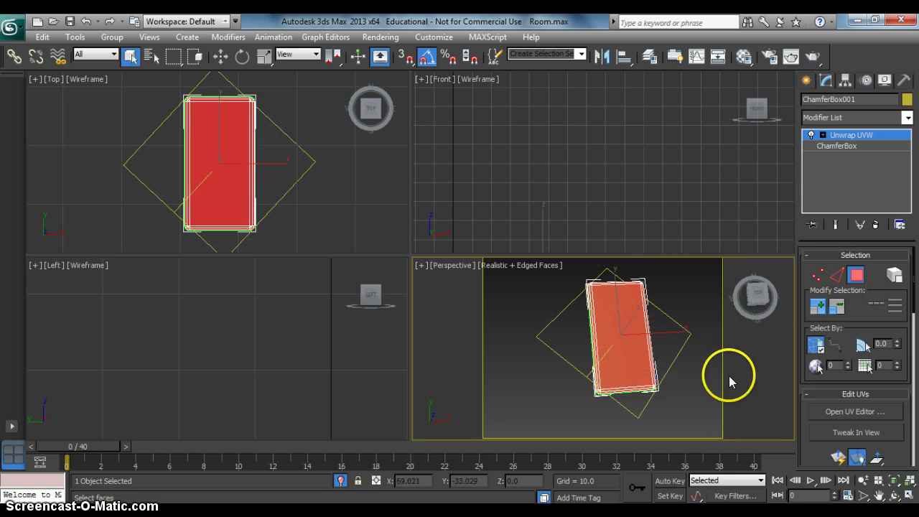
pyautogui.click(849, 411)
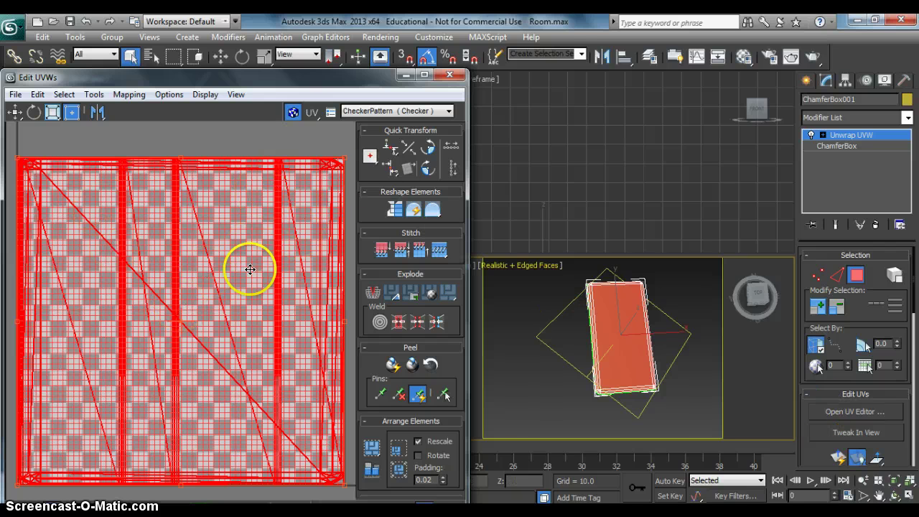
pyautogui.click(129, 94)
pyautogui.click(147, 110)
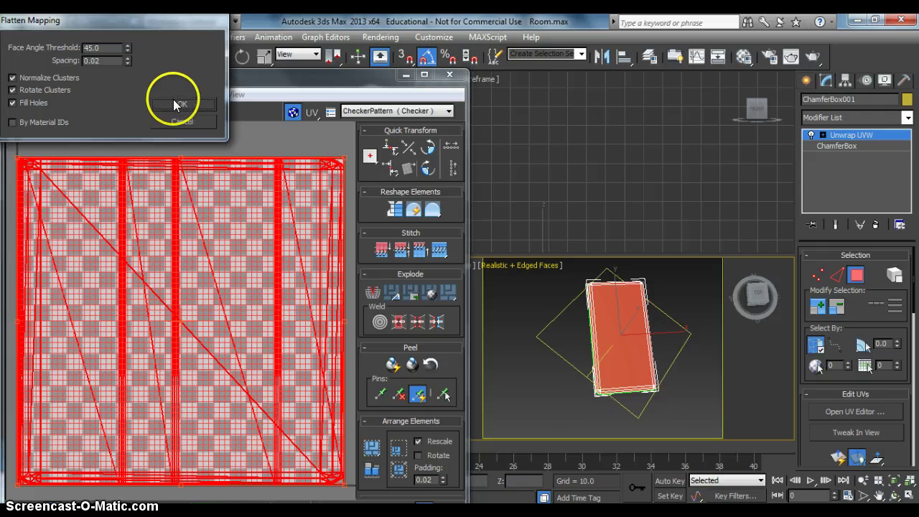
pyautogui.click(173, 99)
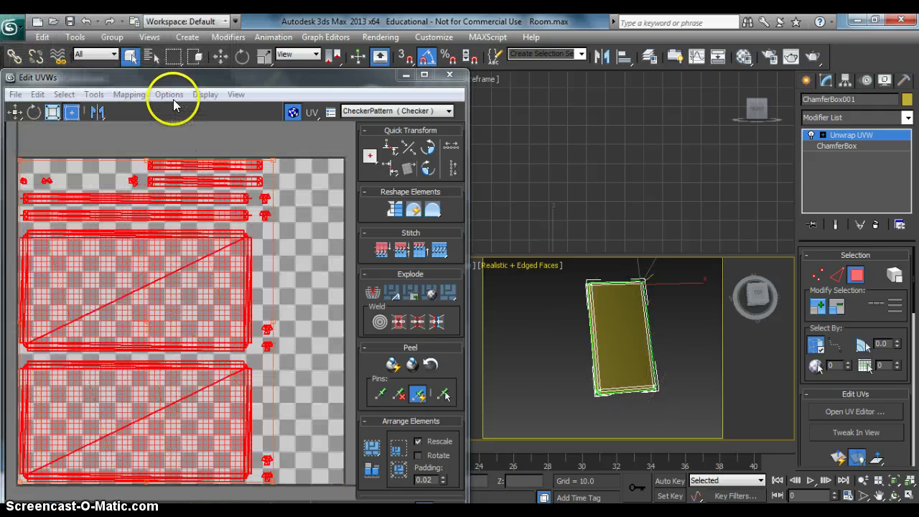
pyautogui.click(288, 256)
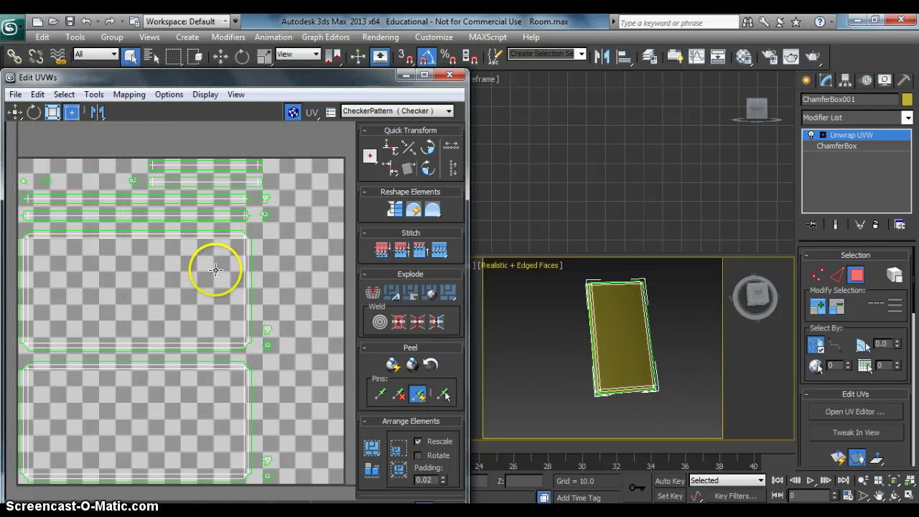
# Step: Examine the flattened UV layout and check which shell edge matches the long upper edge of the lower large shell
pyautogui.scroll(2, 235, 362)
pyautogui.scroll(-2, 235, 362)
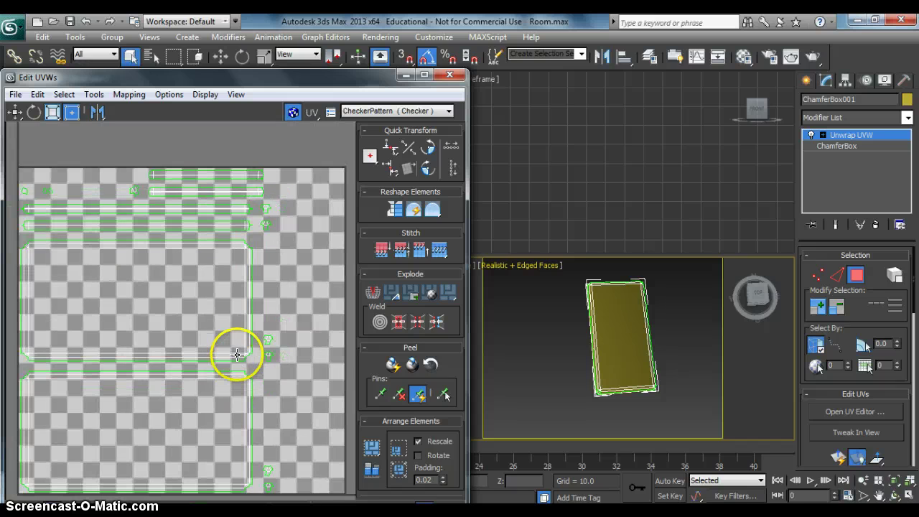
pyautogui.scroll(-1, 273, 286)
pyautogui.moveTo(263, 298); pyautogui.dragTo(274, 286, button='middle')
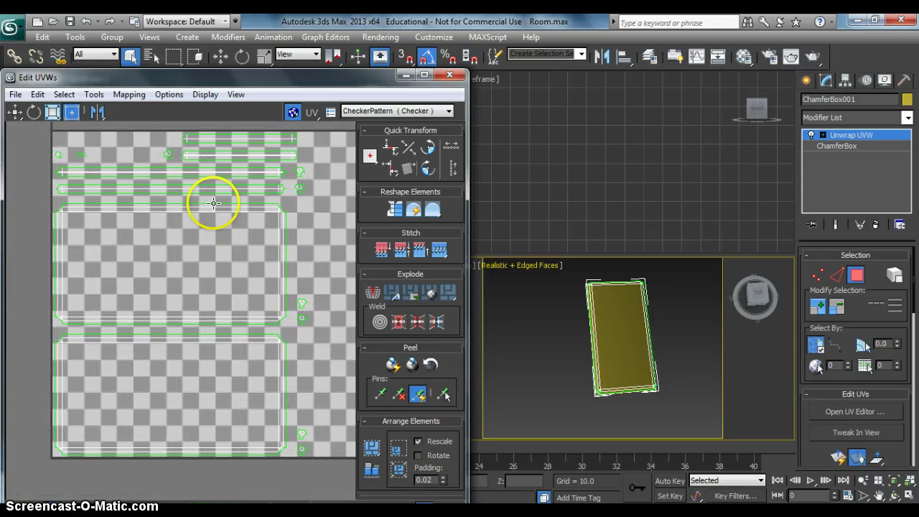
pyautogui.moveTo(251, 81); pyautogui.dragTo(282, 47)
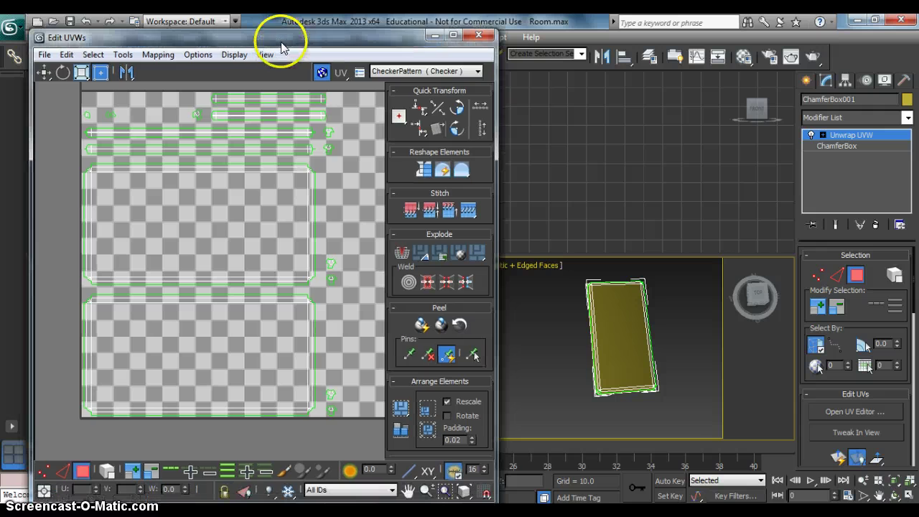
pyautogui.click(63, 469)
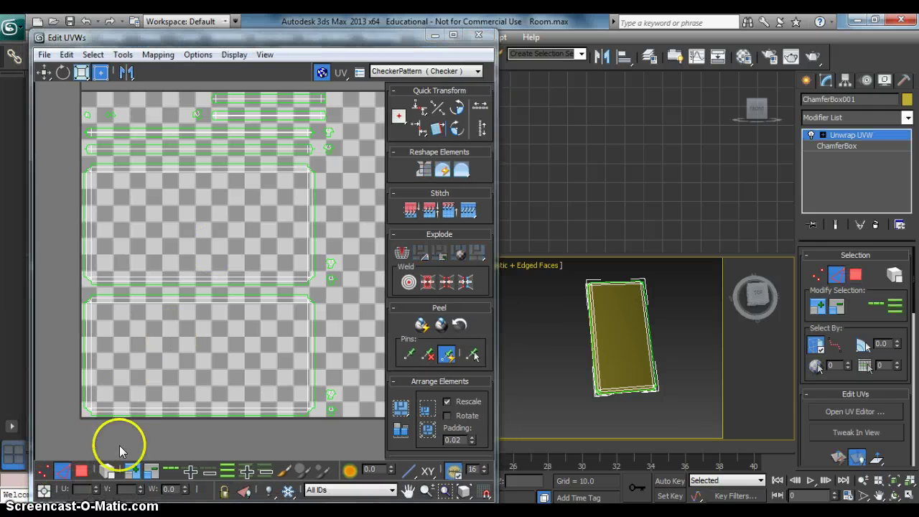
pyautogui.click(208, 295)
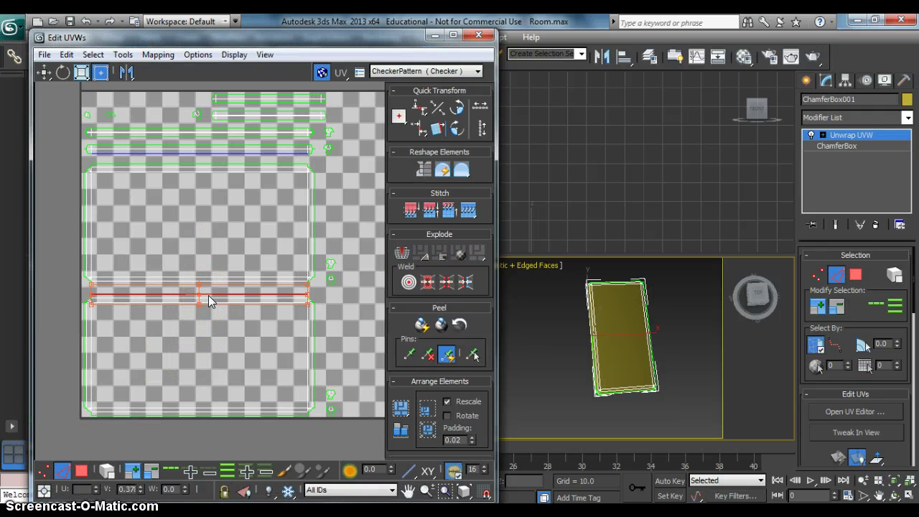
pyautogui.click(214, 290)
# Step: Select the box's top face as a polygon to locate its UV shell, followed by the main polygon of the upper large shell
pyautogui.click(81, 471)
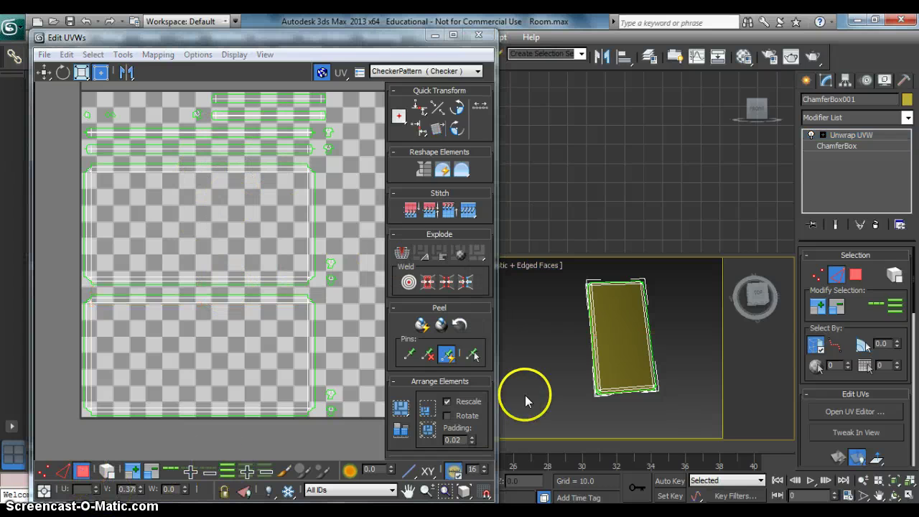
pyautogui.click(613, 329)
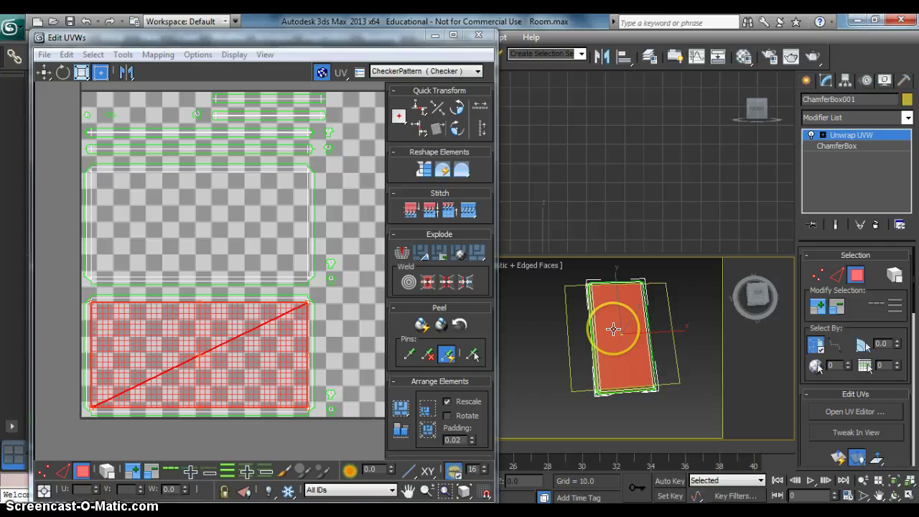
pyautogui.click(307, 248)
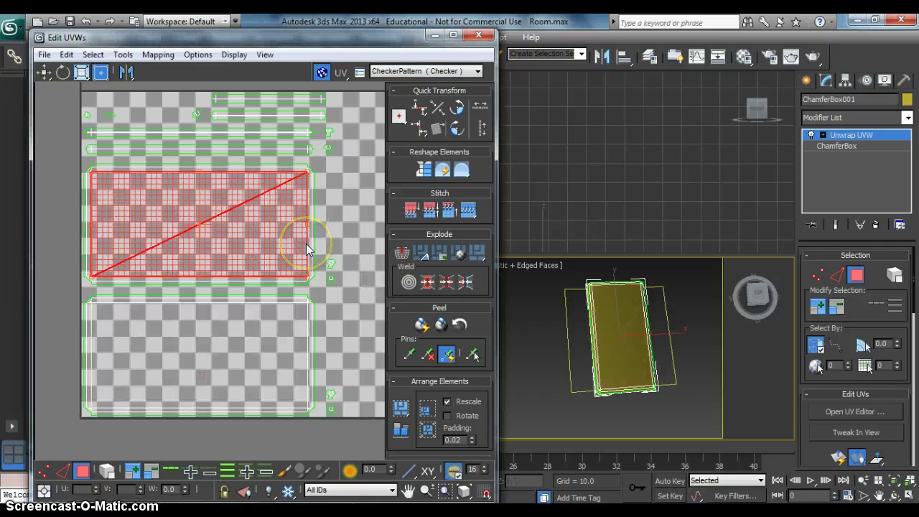
# Step: Select the box's large face together with its surrounding bevel strips as polygons to identify them in the lower large UV shell
pyautogui.click(263, 409)
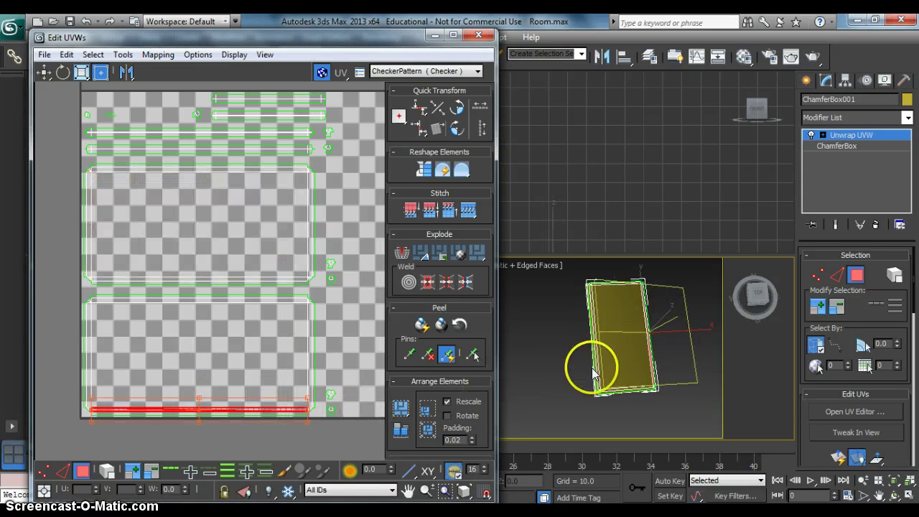
pyautogui.click(614, 353)
pyautogui.scroll(2, 615, 352)
pyautogui.moveTo(615, 353); pyautogui.dragTo(570, 372, button='middle')
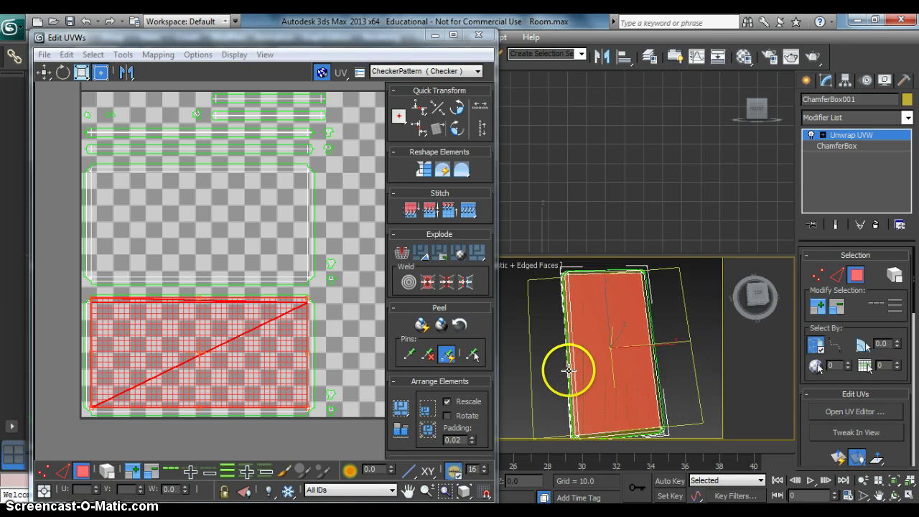
pyautogui.keyDown('ctrl'); pyautogui.click(656, 373); pyautogui.keyUp('ctrl')
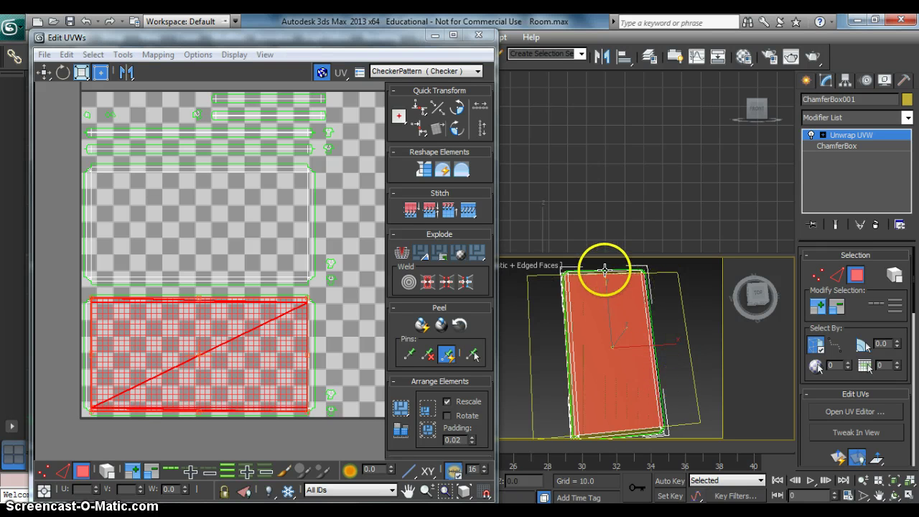
pyautogui.click(625, 429)
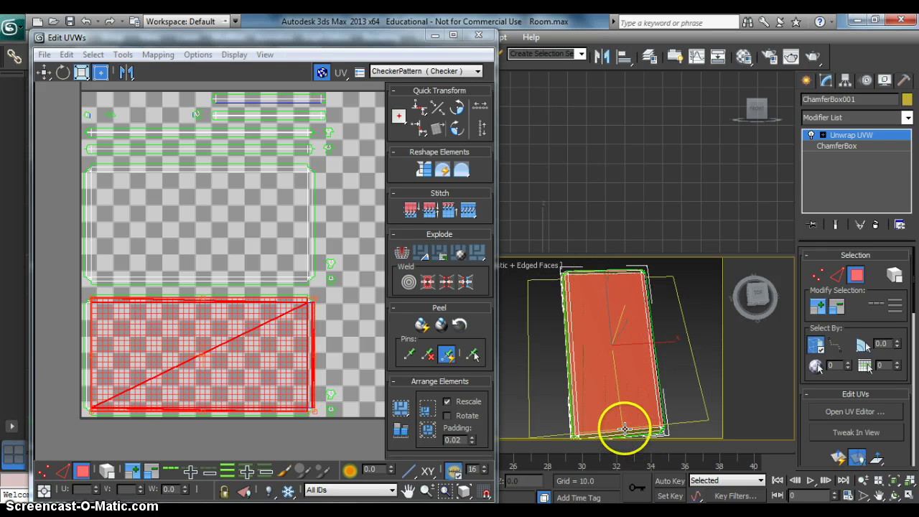
pyautogui.keyDown('ctrl'); pyautogui.click(625, 432); pyautogui.keyUp('ctrl')
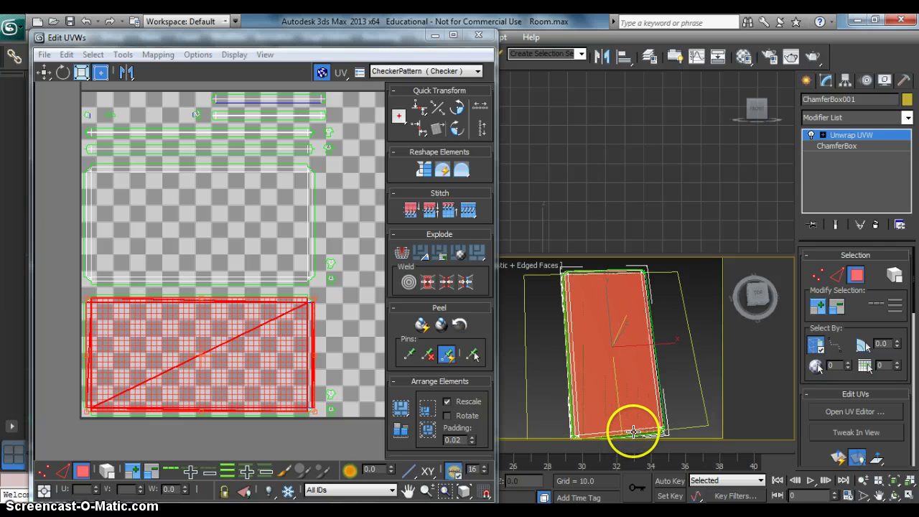
pyautogui.click(571, 420)
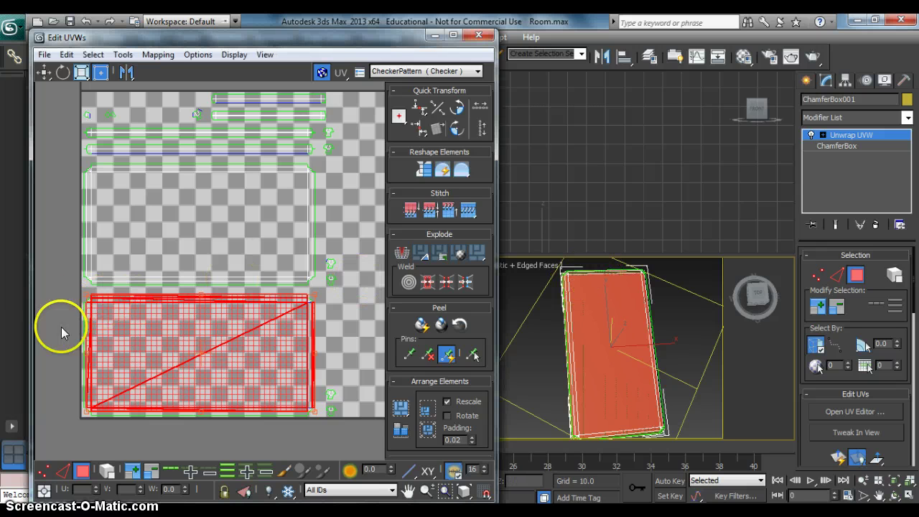
# Step: Select the main polygon of the lower large shell, followed by its long upper bevel strip, to compare them with the model
pyautogui.click(321, 350)
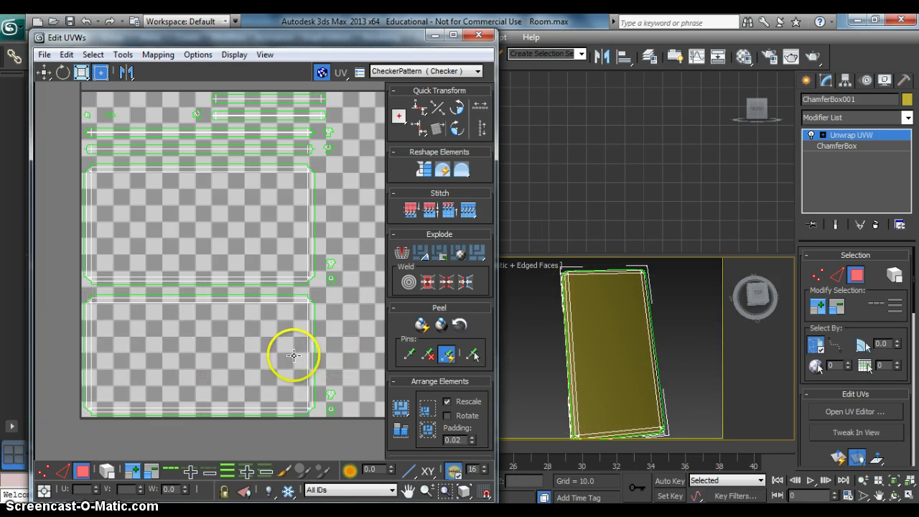
pyautogui.click(306, 356)
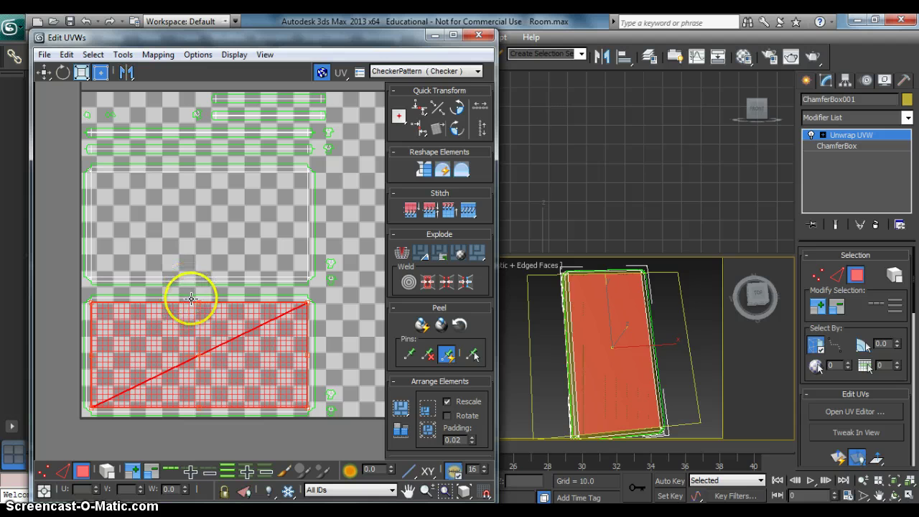
pyautogui.click(188, 299)
# Step: Move the whole lower large shell as one element outside the UV tile and hide the checker background
pyautogui.click(110, 467)
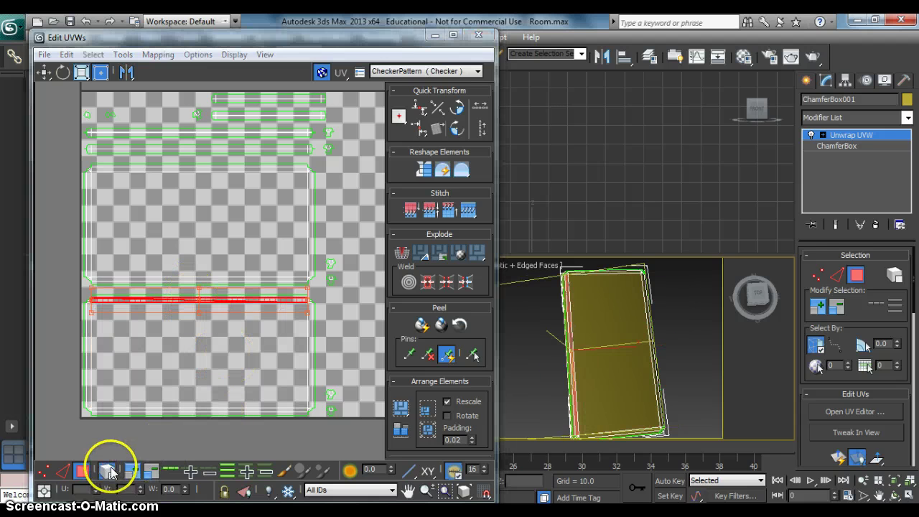
pyautogui.click(213, 404)
pyautogui.moveTo(233, 390); pyautogui.dragTo(165, 441)
pyautogui.scroll(-2, 216, 381)
pyautogui.scroll(-1, 198, 390)
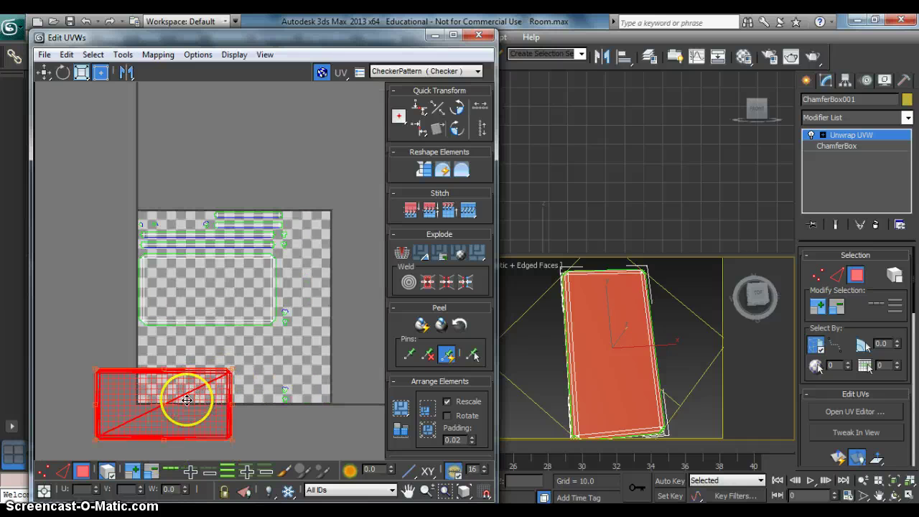
pyautogui.moveTo(195, 400); pyautogui.dragTo(150, 431)
pyautogui.click(321, 74)
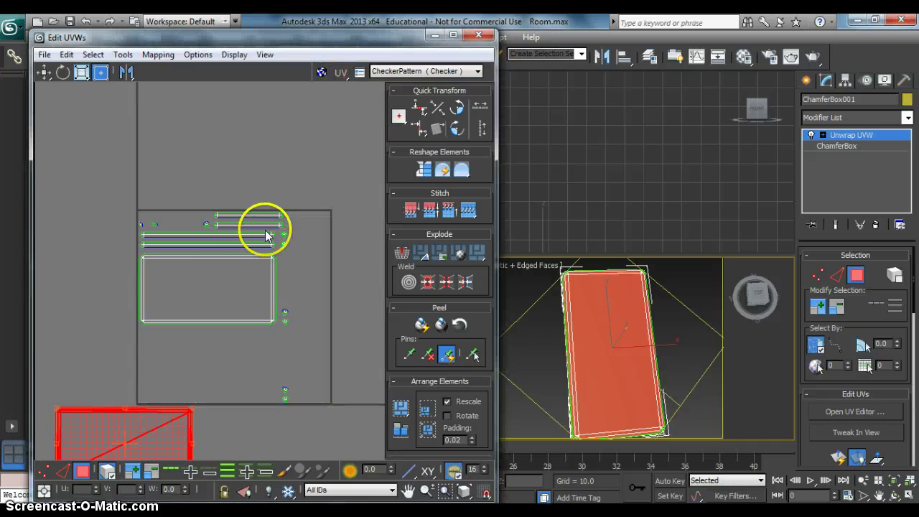
# Step: Turn off element selection and stitch the matching side strip onto the long lower edge of the remaining large shell
pyautogui.scroll(2, 251, 277)
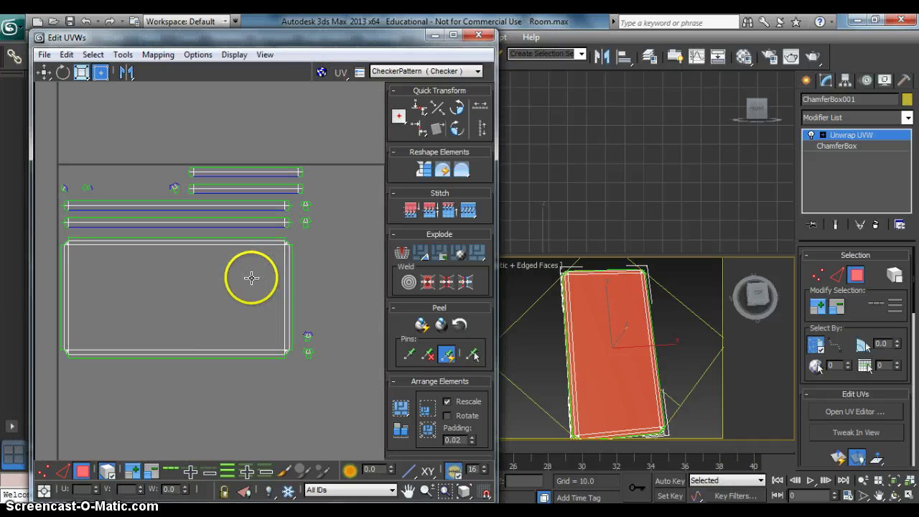
pyautogui.click(62, 471)
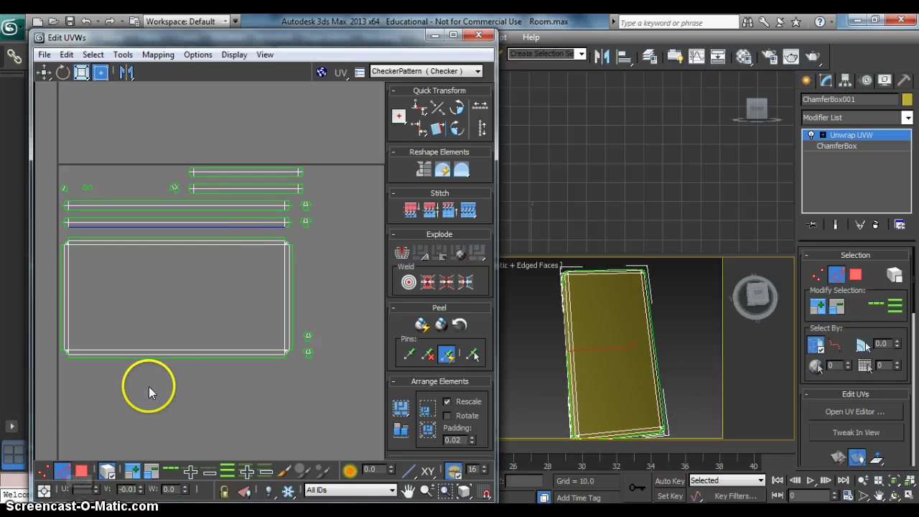
pyautogui.click(164, 356)
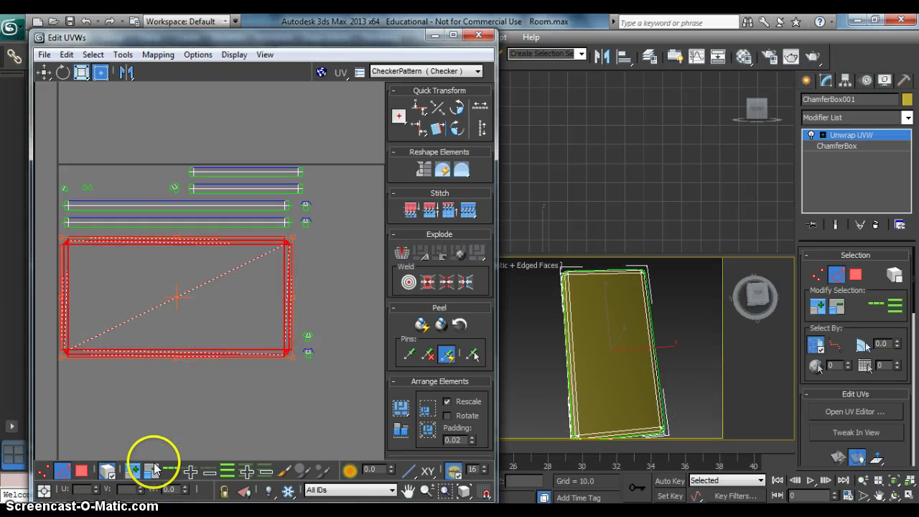
pyautogui.click(108, 473)
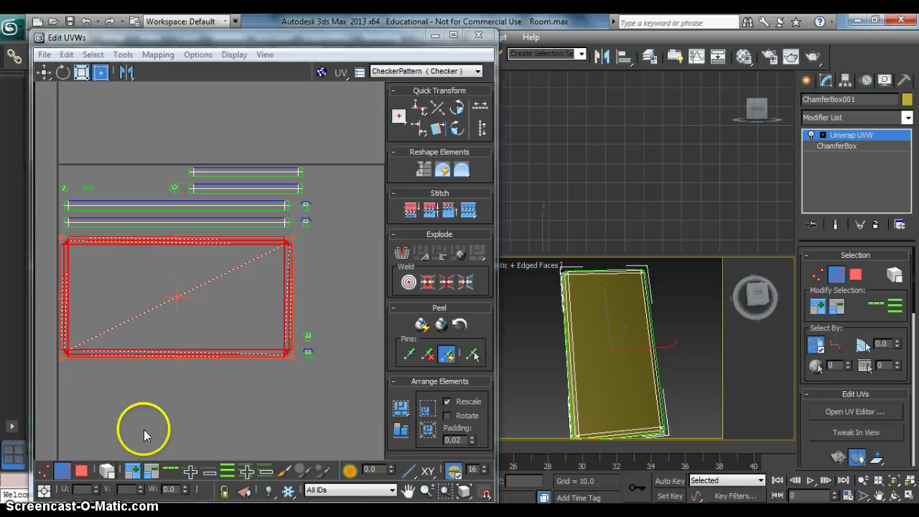
pyautogui.click(140, 375)
pyautogui.click(150, 354)
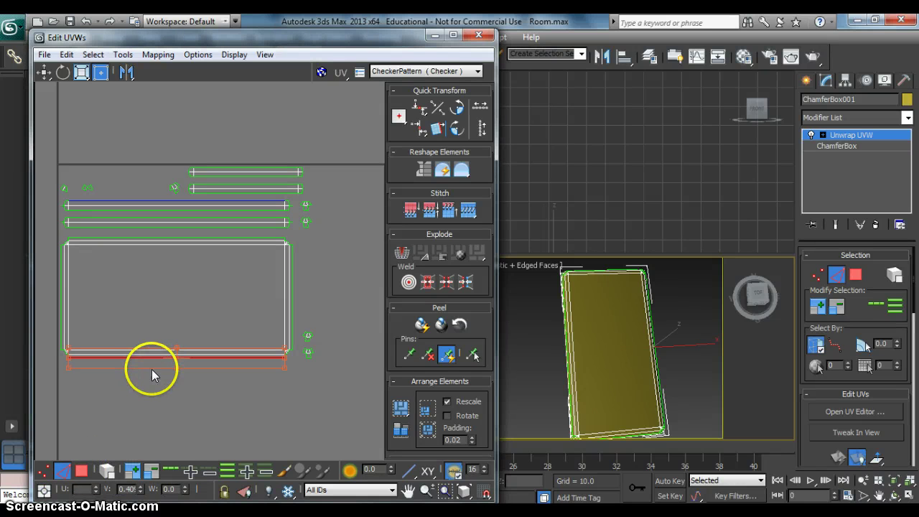
pyautogui.click(468, 211)
# Step: Stitch the matching side strips onto the long upper edge and both short edges of the large shell
pyautogui.click(204, 240)
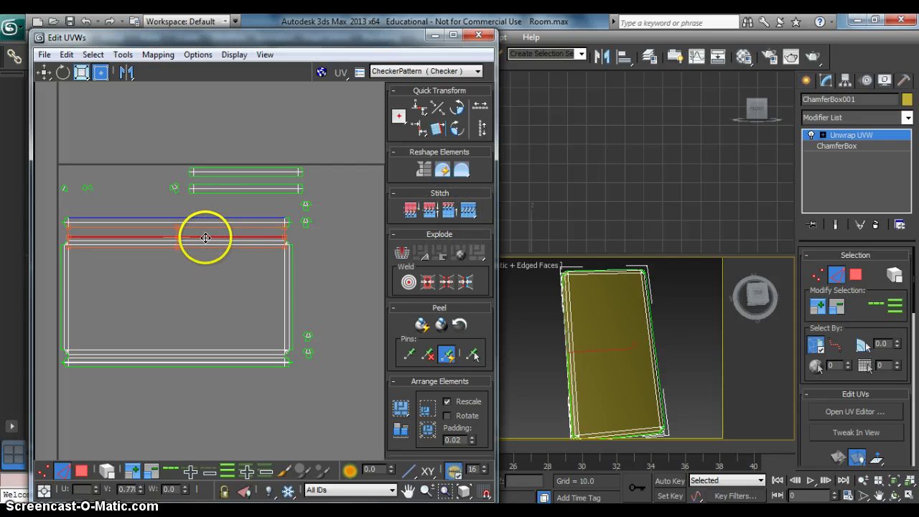
pyautogui.click(468, 210)
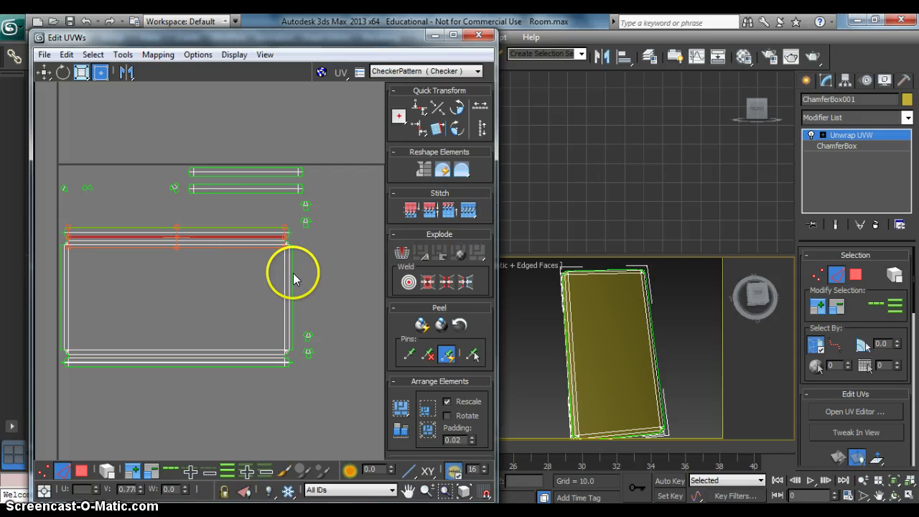
pyautogui.click(292, 273)
pyautogui.click(467, 210)
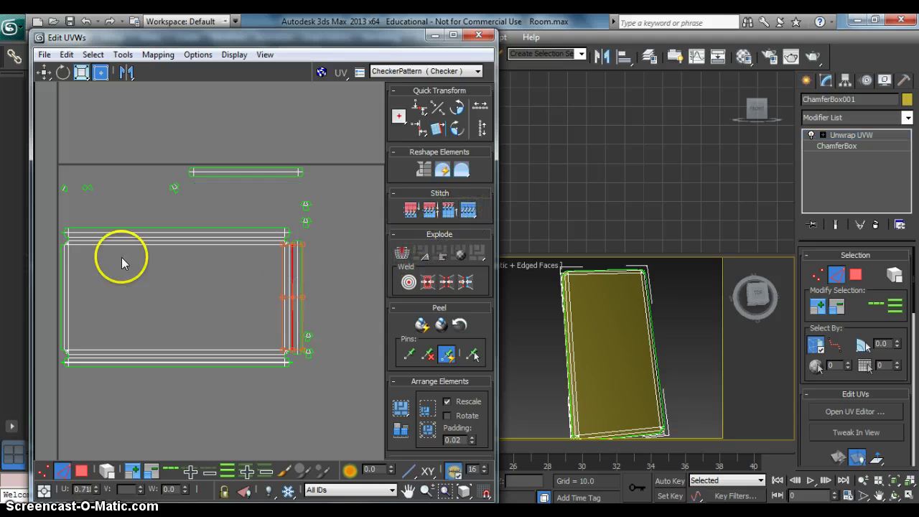
pyautogui.click(61, 264)
pyautogui.click(468, 210)
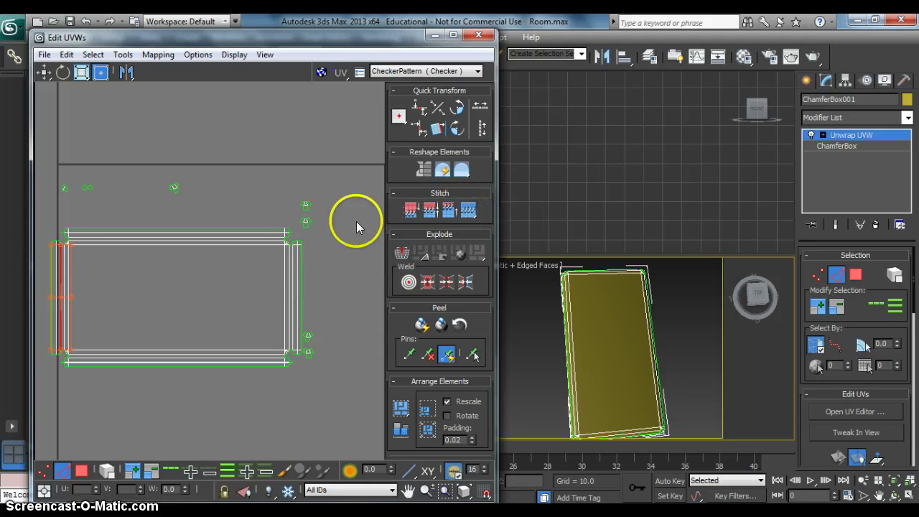
# Step: Select the nearby small corner piece and the edges around the combined shell's upper-right corner gap to see which borders match
pyautogui.scroll(2, 295, 244)
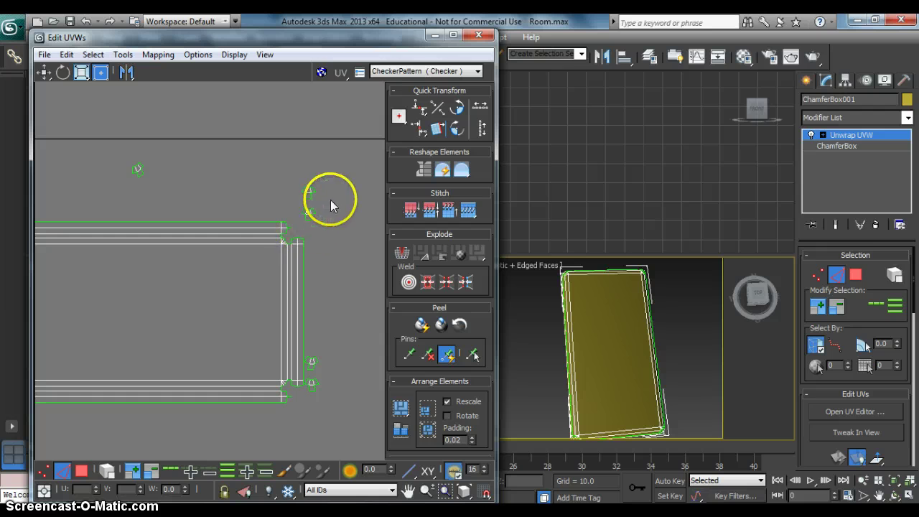
pyautogui.moveTo(329, 204); pyautogui.dragTo(301, 234)
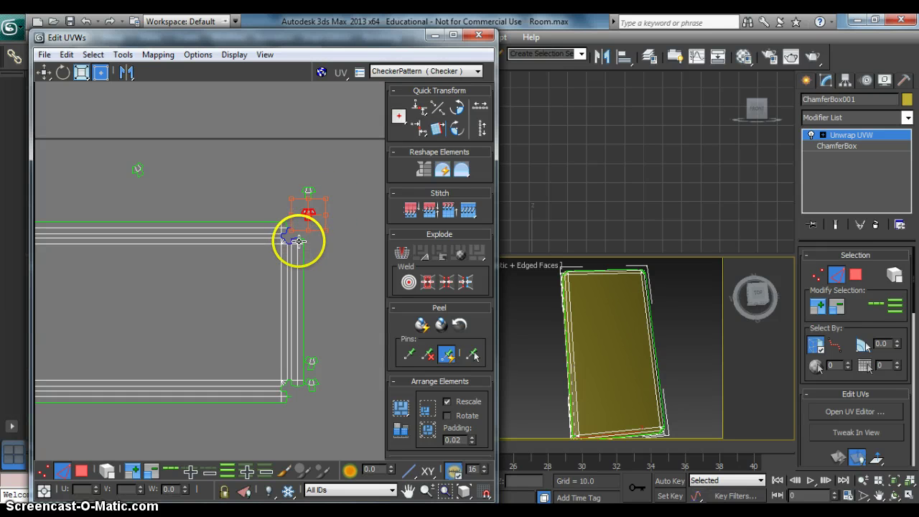
pyautogui.scroll(3, 298, 240)
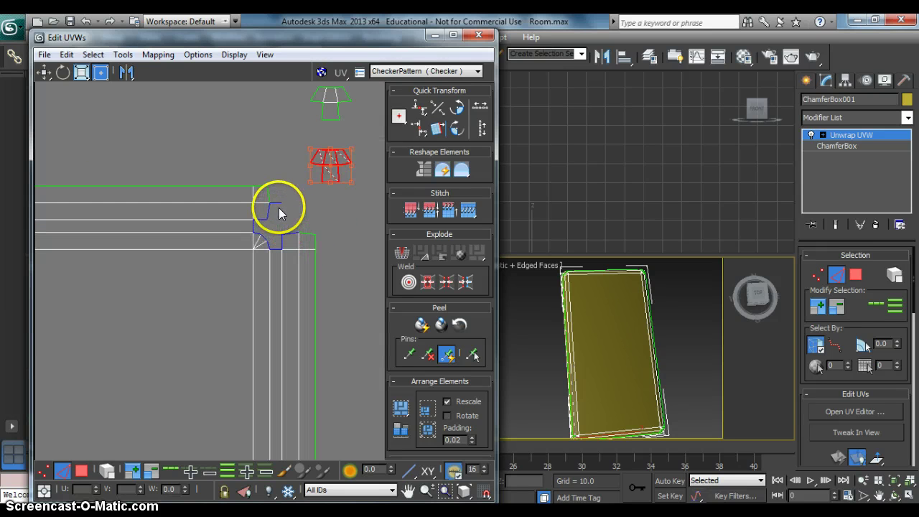
pyautogui.click(278, 207)
pyautogui.click(273, 204)
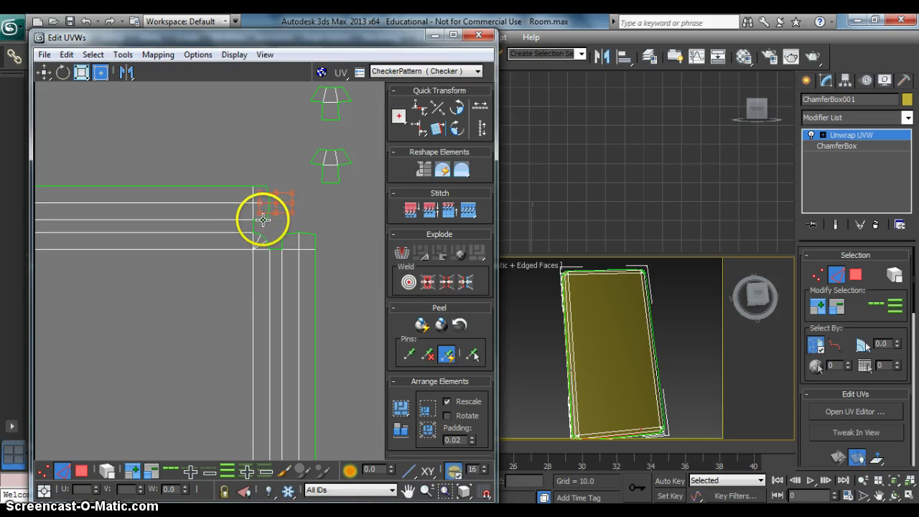
pyautogui.moveTo(263, 219)
pyautogui.mouseDown()
pyautogui.moveTo(273, 199)
pyautogui.moveTo(263, 219)
pyautogui.moveTo(273, 208)
pyautogui.moveTo(267, 224)
pyautogui.moveTo(279, 224)
pyautogui.moveTo(264, 229)
pyautogui.mouseUp()
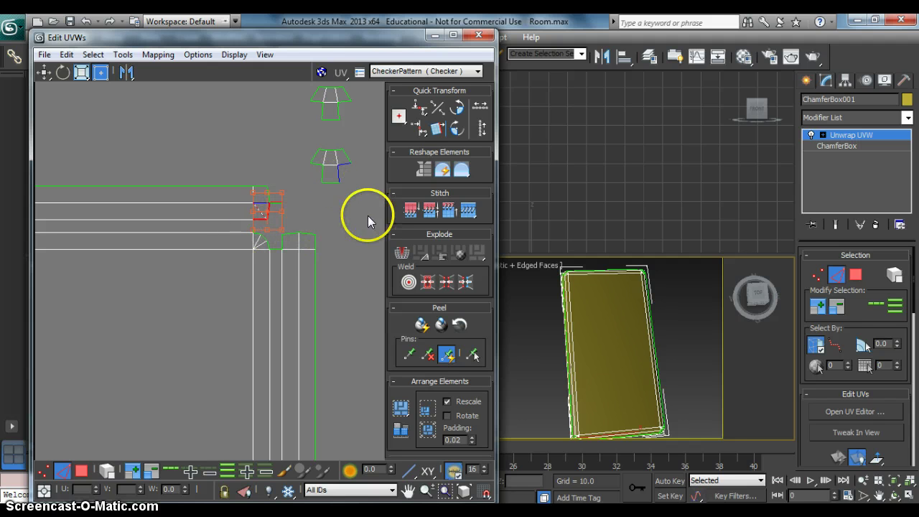
pyautogui.keyDown('ctrl'); pyautogui.click(305, 234); pyautogui.keyUp('ctrl')
pyautogui.keyDown('ctrl'); pyautogui.click(292, 233); pyautogui.keyUp('ctrl')
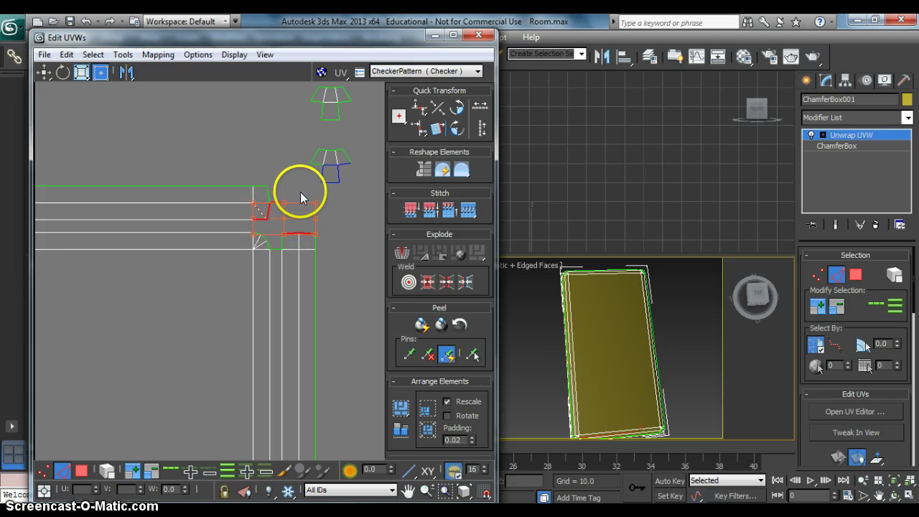
# Step: Try stitching the whole small corner piece to the combined shell, and undo the stitch
pyautogui.moveTo(357, 139); pyautogui.dragTo(361, 139)
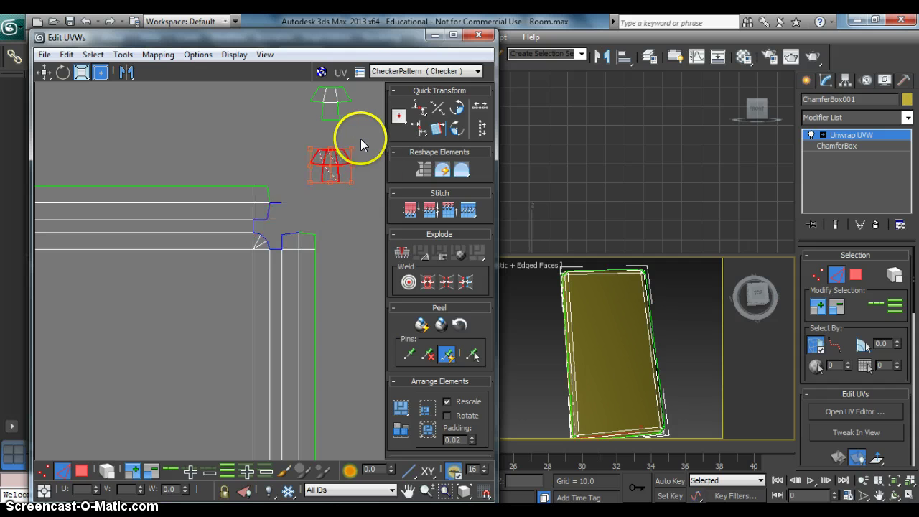
pyautogui.click(469, 214)
pyautogui.moveTo(314, 229); pyautogui.dragTo(297, 263, button='middle')
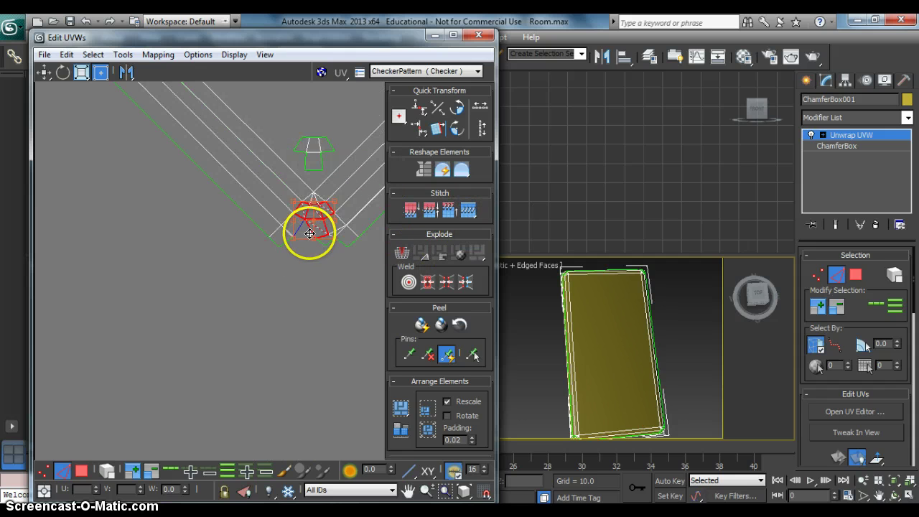
pyautogui.scroll(5, 314, 222)
pyautogui.hotkey('ctrl', 'z')
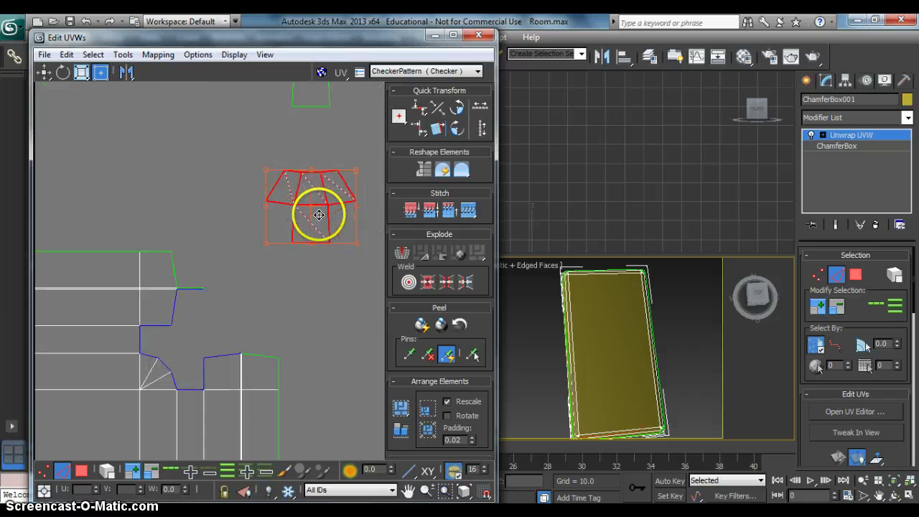
# Step: Select the border edges around the shell's upper-right corner gap and custom-stitch the matching small corner piece into it
pyautogui.scroll(-1, 286, 258)
pyautogui.click(197, 314)
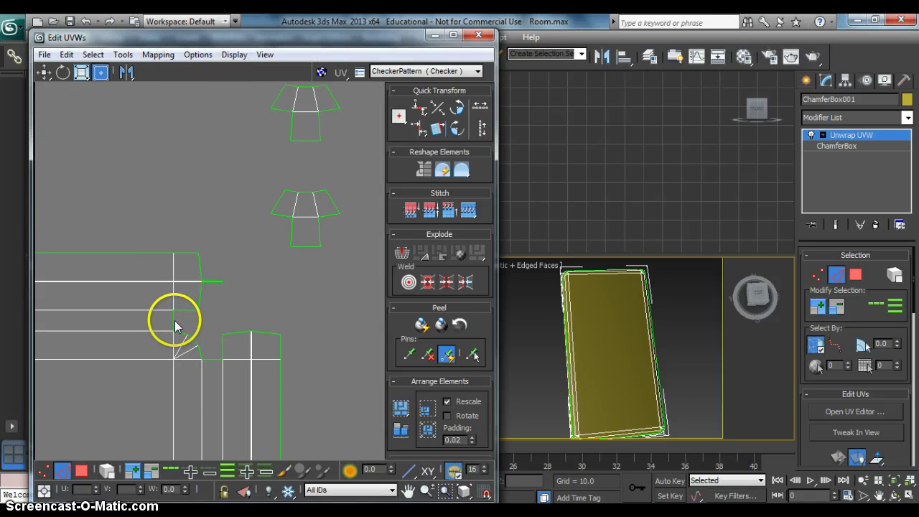
pyautogui.click(174, 320)
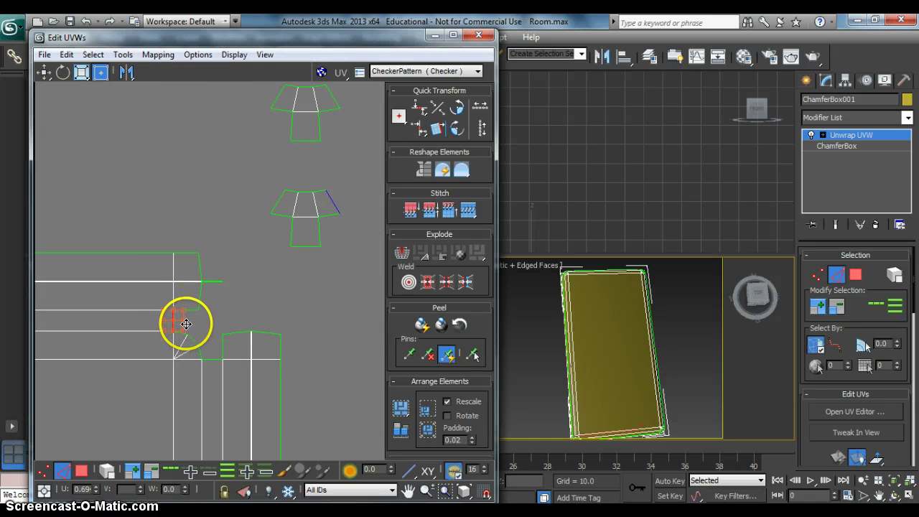
pyautogui.moveTo(189, 310); pyautogui.dragTo(201, 350)
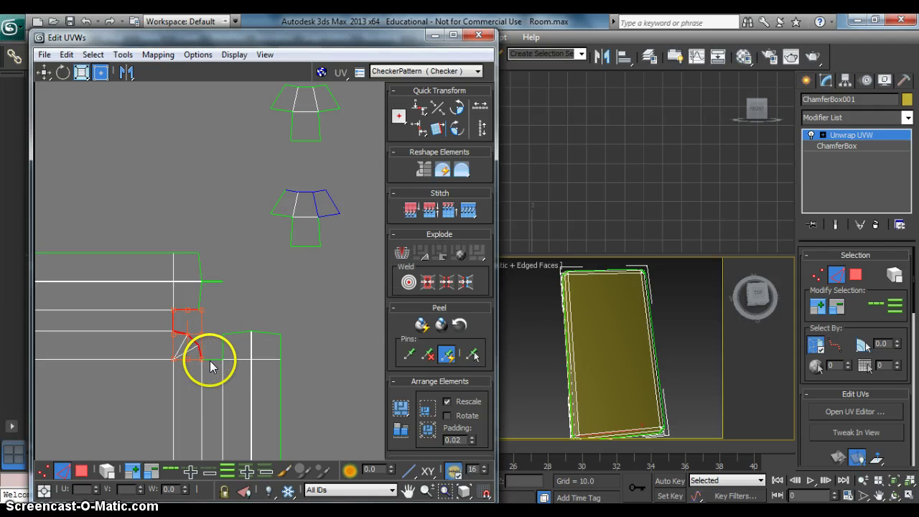
pyautogui.moveTo(211, 358); pyautogui.dragTo(215, 357)
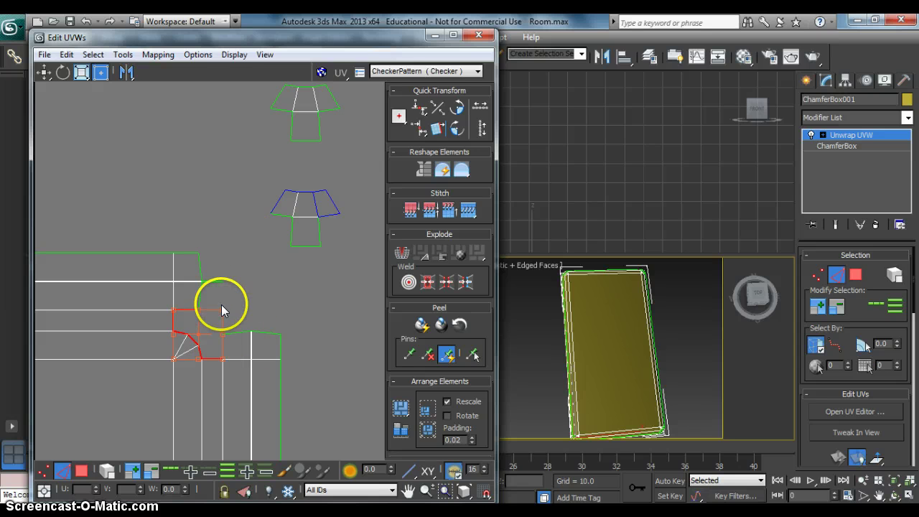
pyautogui.keyDown('ctrl'); pyautogui.click(198, 303); pyautogui.keyUp('ctrl')
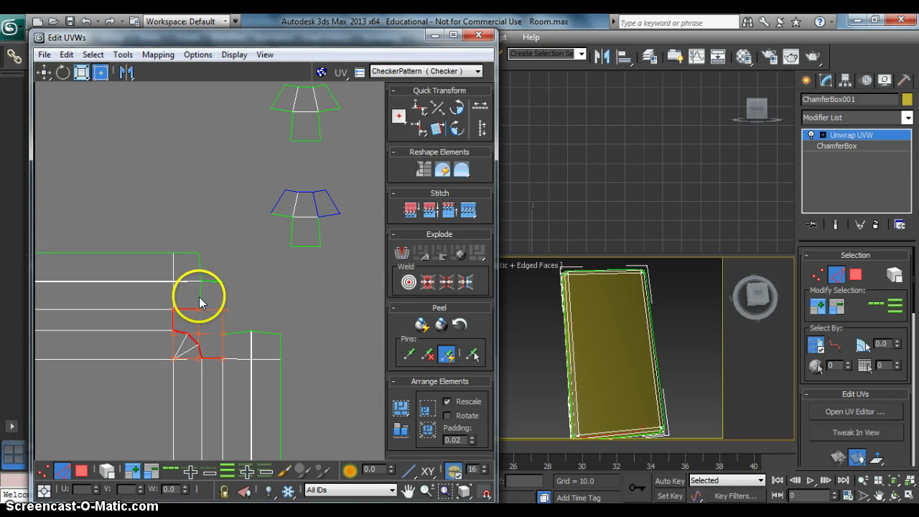
pyautogui.keyDown('ctrl'); pyautogui.click(233, 332); pyautogui.keyUp('ctrl')
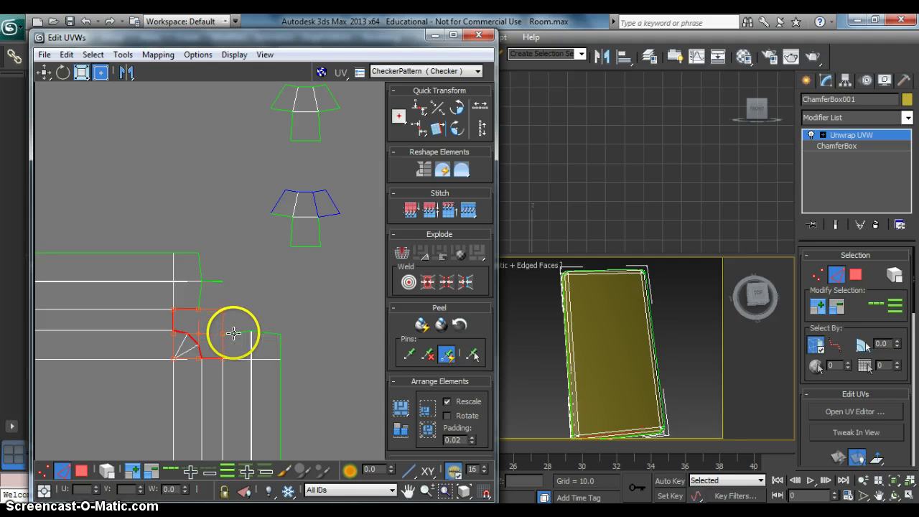
pyautogui.keyDown('ctrl'); pyautogui.click(235, 333); pyautogui.keyUp('ctrl')
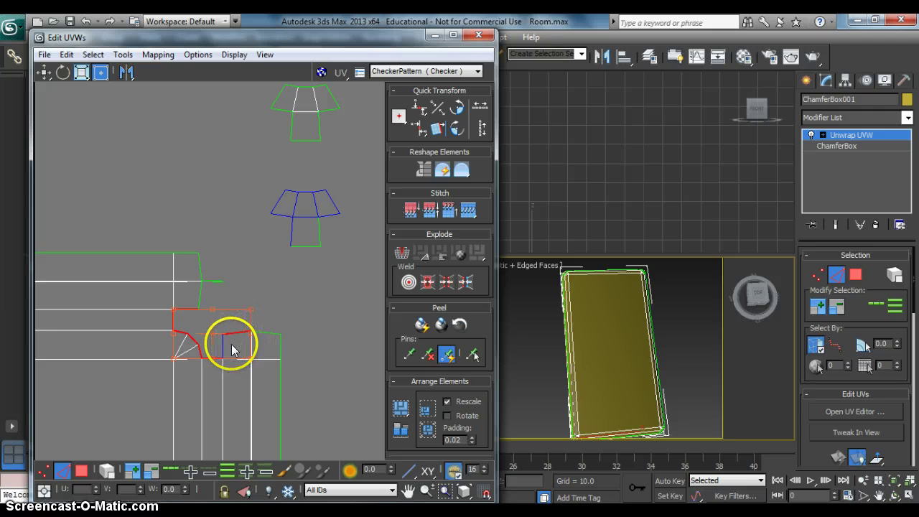
pyautogui.keyDown('alt'); pyautogui.click(231, 344); pyautogui.keyUp('alt')
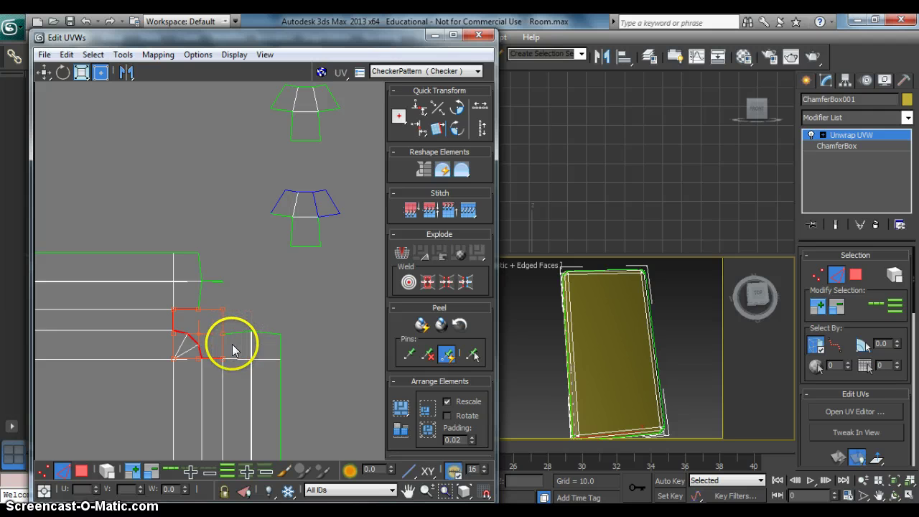
pyautogui.click(468, 211)
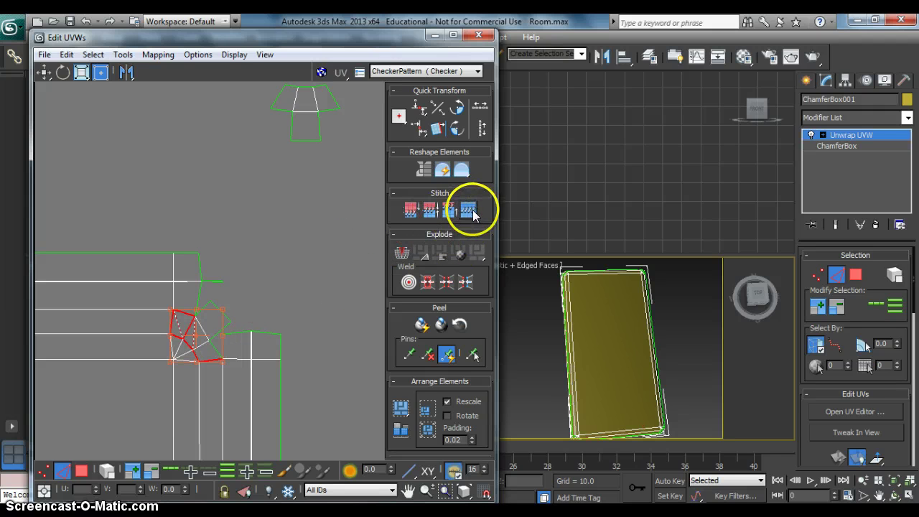
# Step: Select the border edges around the shell's lower-right corner gap and custom-stitch the matching corner piece into it
pyautogui.scroll(-5, 237, 297)
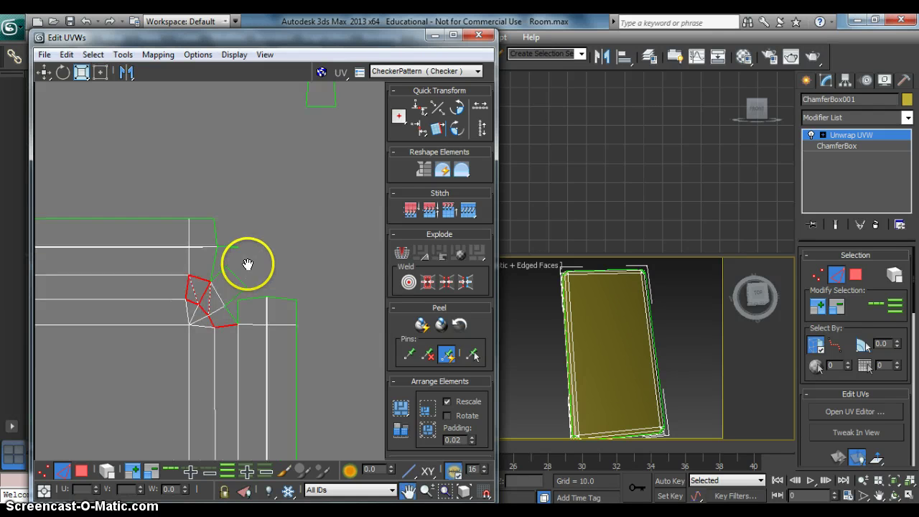
pyautogui.moveTo(230, 361); pyautogui.dragTo(242, 153, button='middle')
pyautogui.scroll(2, 224, 318)
pyautogui.scroll(3, 237, 324)
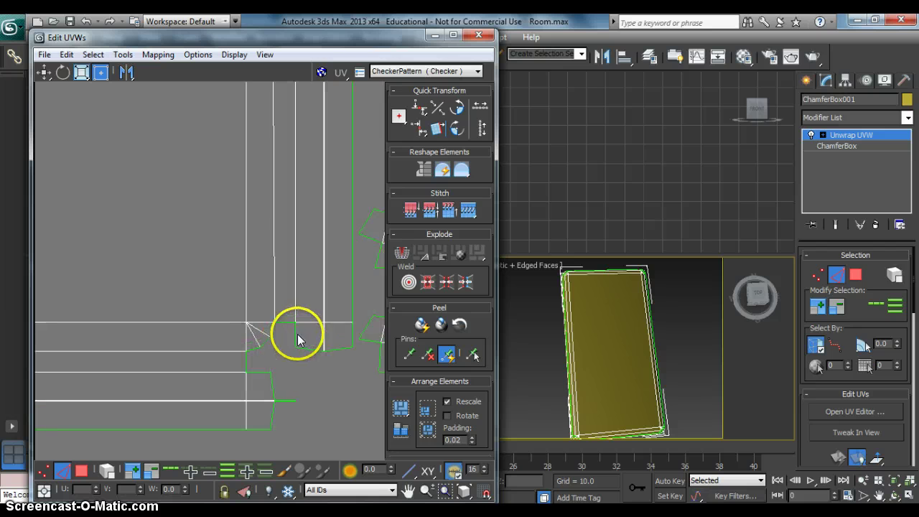
pyautogui.click(288, 325)
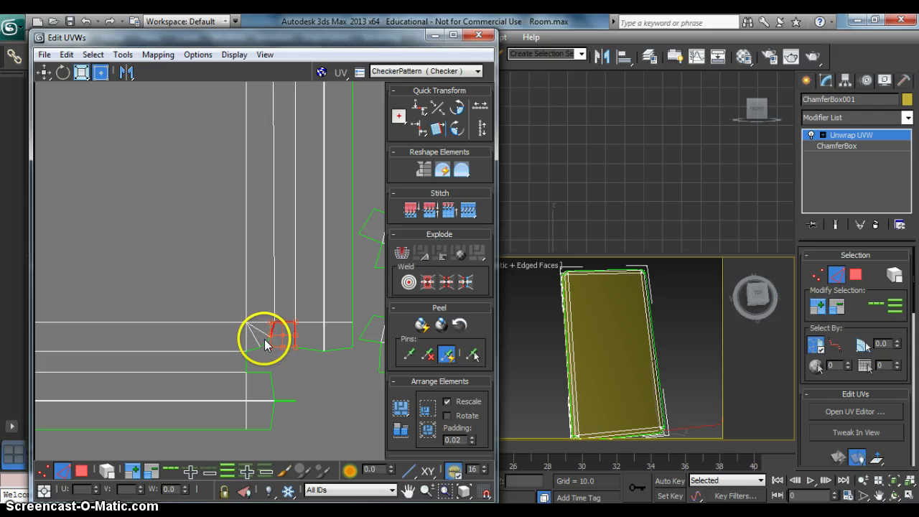
pyautogui.keyDown('ctrl'); pyautogui.click(264, 340); pyautogui.keyUp('ctrl')
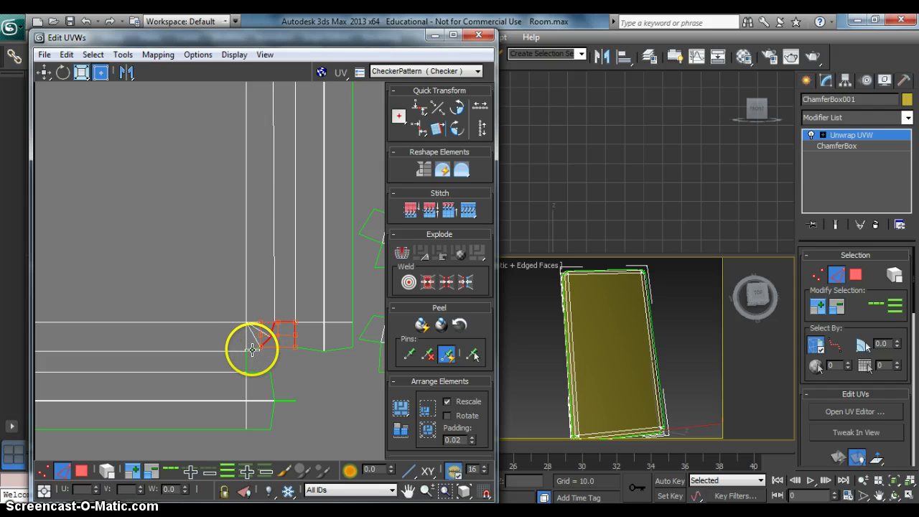
pyautogui.keyDown('ctrl'); pyautogui.click(248, 356); pyautogui.keyUp('ctrl')
pyautogui.keyDown('ctrl'); pyautogui.click(250, 364); pyautogui.keyUp('ctrl')
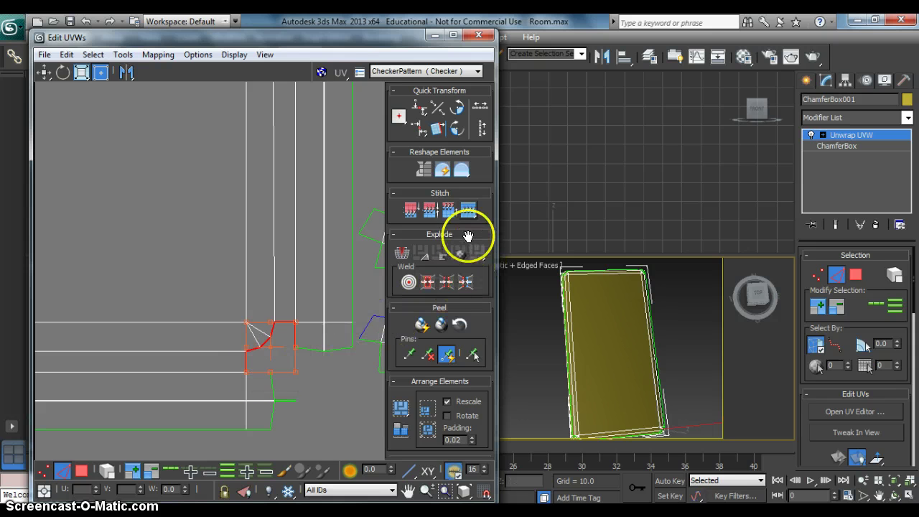
pyautogui.click(468, 210)
# Step: Select the border edges around the shell's lower-left corner gap and custom-stitch the matching corner piece into it
pyautogui.scroll(-5, 173, 329)
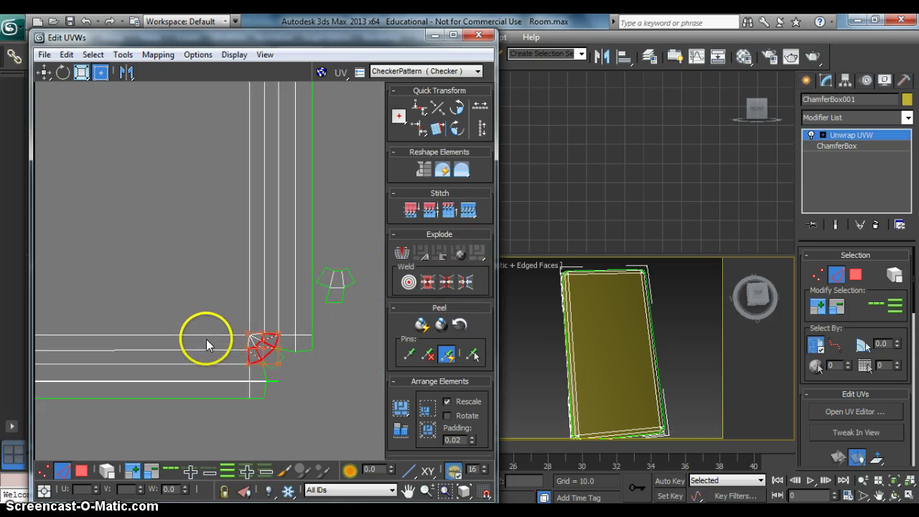
pyautogui.moveTo(176, 328)
pyautogui.mouseDown(button='middle')
pyautogui.moveTo(331, 346)
pyautogui.moveTo(300, 329)
pyautogui.moveTo(347, 322)
pyautogui.mouseUp(button='middle')
pyautogui.moveTo(136, 323); pyautogui.dragTo(239, 332, button='middle')
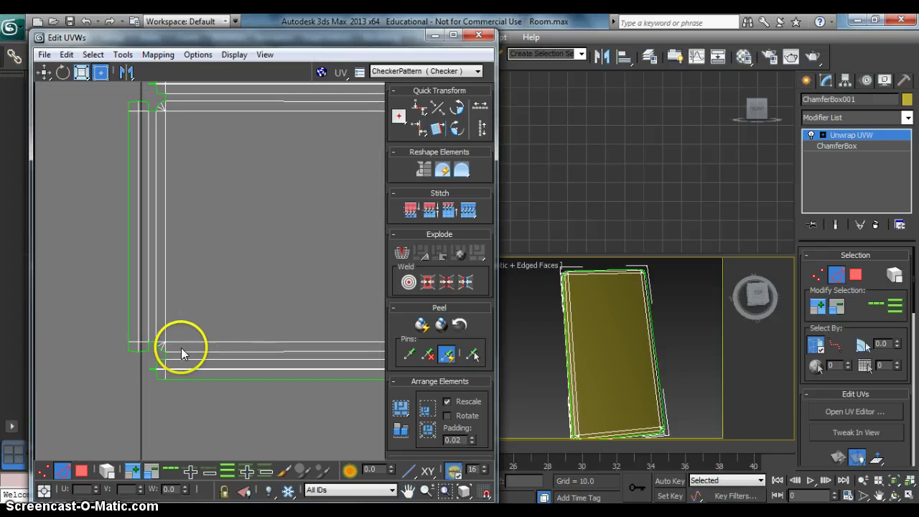
pyautogui.scroll(3, 181, 347)
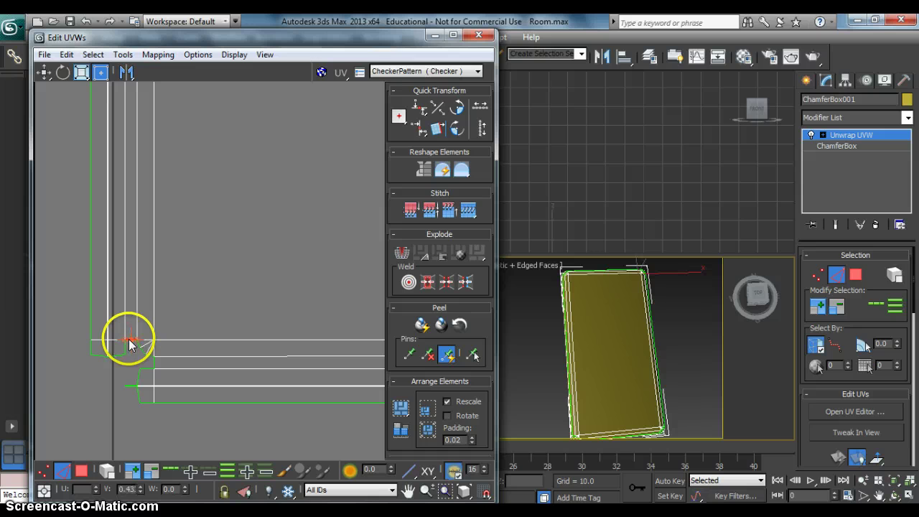
pyautogui.moveTo(131, 345)
pyautogui.mouseDown()
pyautogui.moveTo(154, 360)
pyautogui.moveTo(137, 343)
pyautogui.mouseUp()
pyautogui.scroll(3, 134, 355)
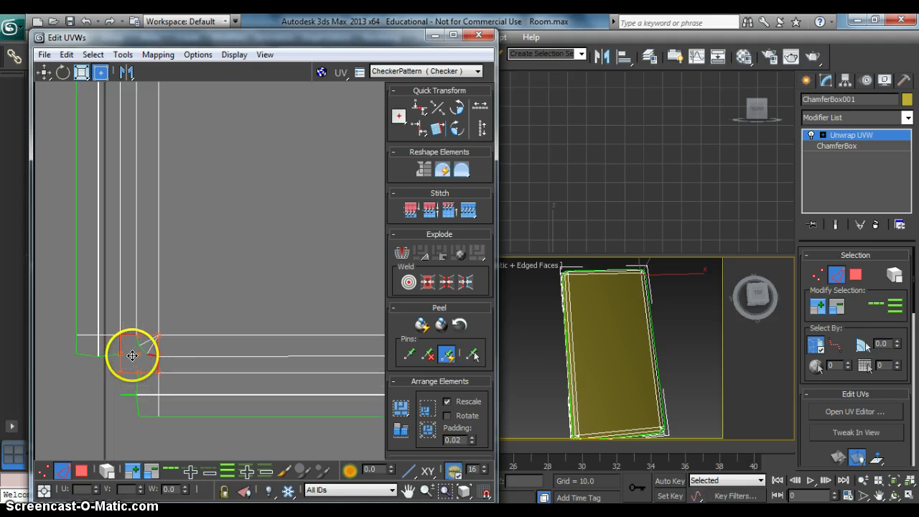
pyautogui.moveTo(150, 346)
pyautogui.mouseDown()
pyautogui.moveTo(137, 328)
pyautogui.moveTo(151, 355)
pyautogui.moveTo(153, 333)
pyautogui.moveTo(144, 349)
pyautogui.moveTo(151, 334)
pyautogui.moveTo(158, 352)
pyautogui.mouseUp()
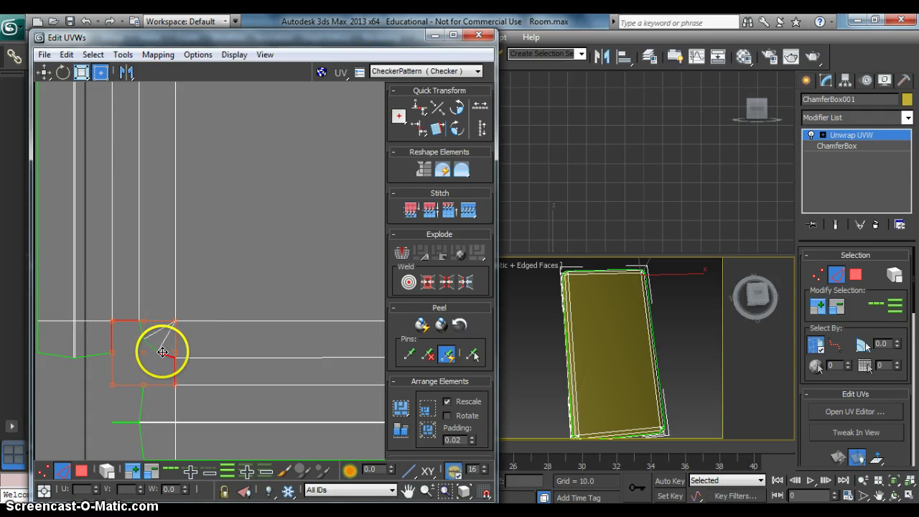
pyautogui.press('super')
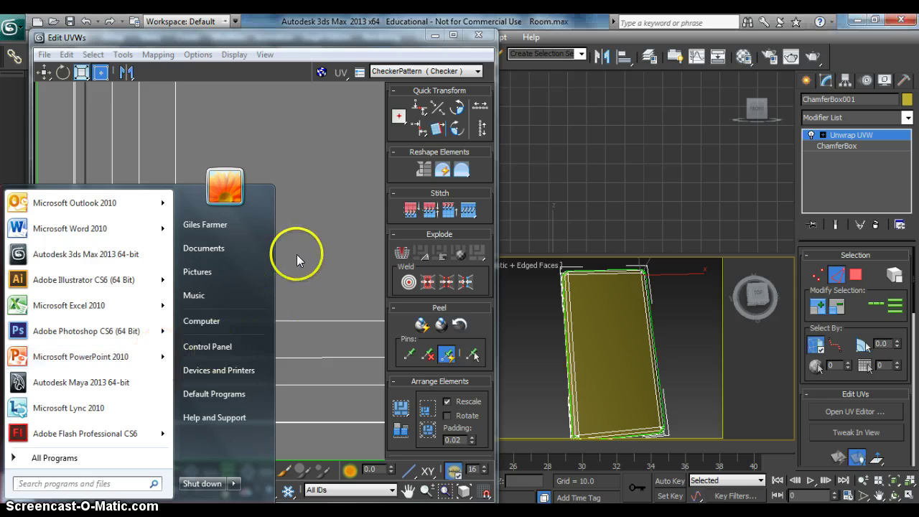
pyautogui.click(298, 256)
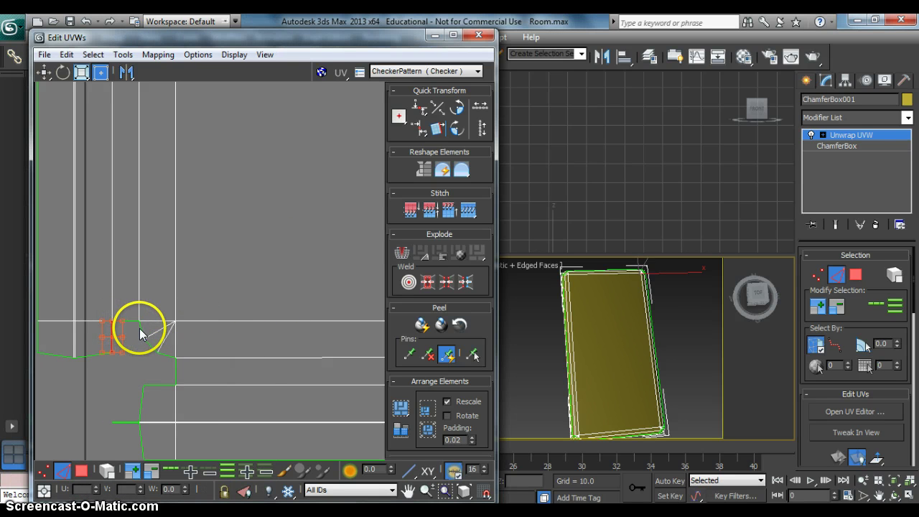
pyautogui.moveTo(142, 334); pyautogui.dragTo(175, 369)
pyautogui.click(469, 210)
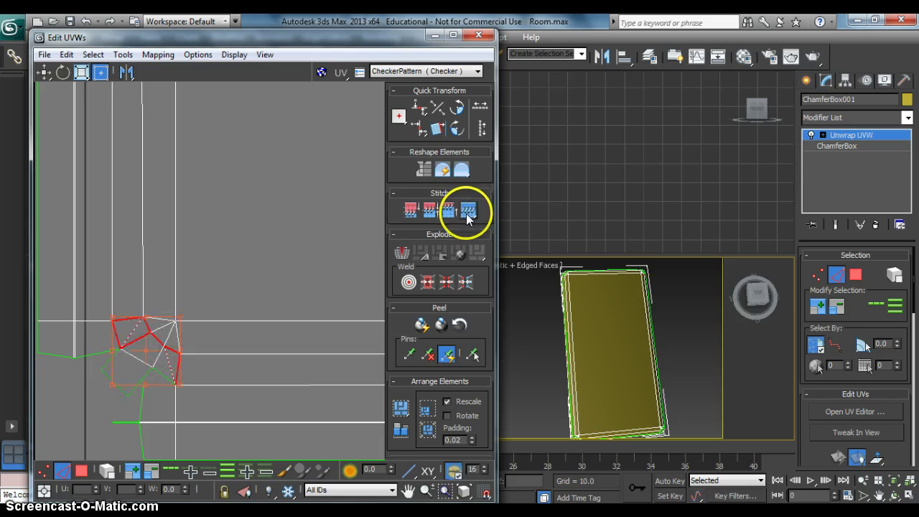
# Step: Select the border edges around the shell's upper-left corner gap and custom-stitch the last matching corner piece into it
pyautogui.scroll(-4, 215, 252)
pyautogui.moveTo(199, 175); pyautogui.dragTo(159, 389, button='middle')
pyautogui.scroll(3, 151, 280)
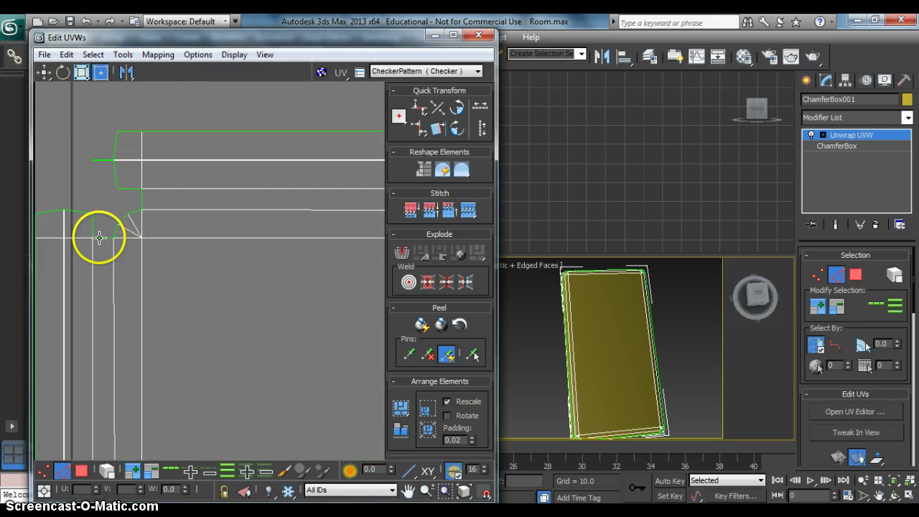
pyautogui.click(104, 236)
pyautogui.moveTo(114, 232); pyautogui.dragTo(131, 189)
pyautogui.click(468, 209)
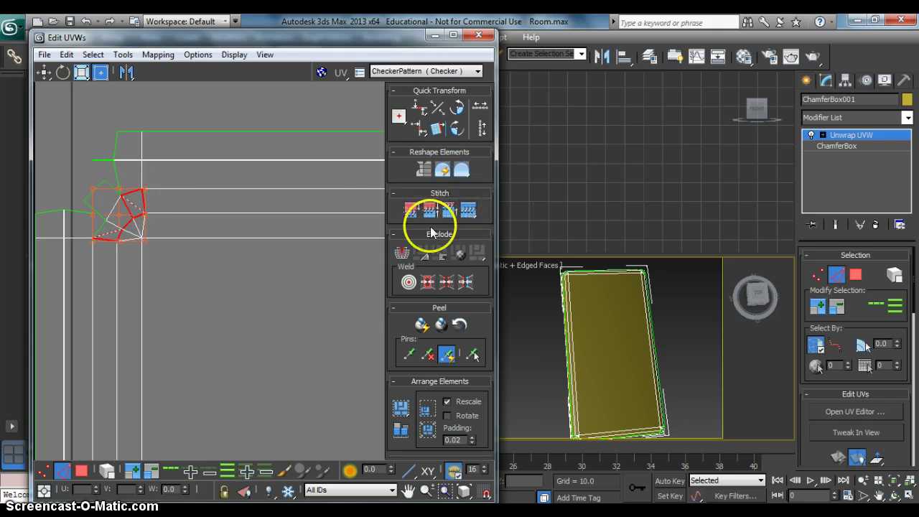
# Step: Select the loose small pieces above the shell's upper-left corner to see which shell borders match them
pyautogui.moveTo(151, 237); pyautogui.dragTo(387, 359, button='middle')
pyautogui.scroll(-7, 159, 237)
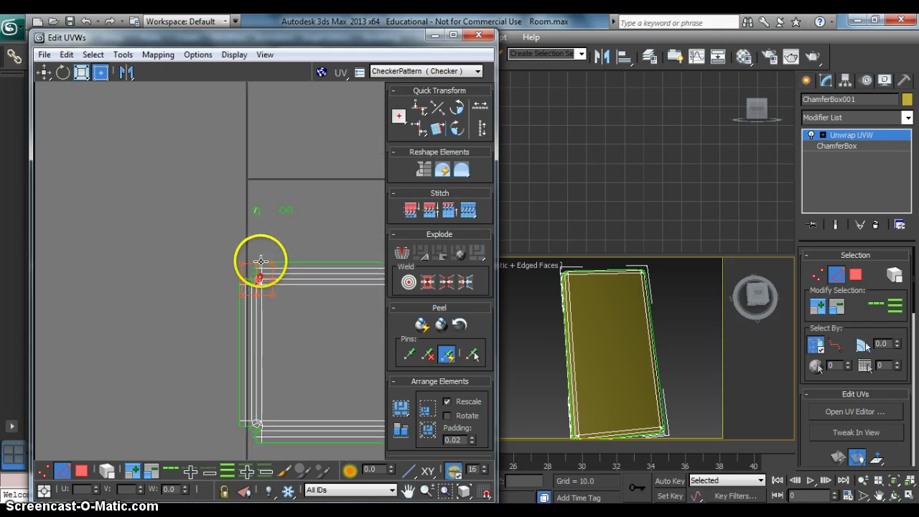
pyautogui.scroll(-1, 247, 222)
pyautogui.moveTo(247, 224); pyautogui.dragTo(307, 209)
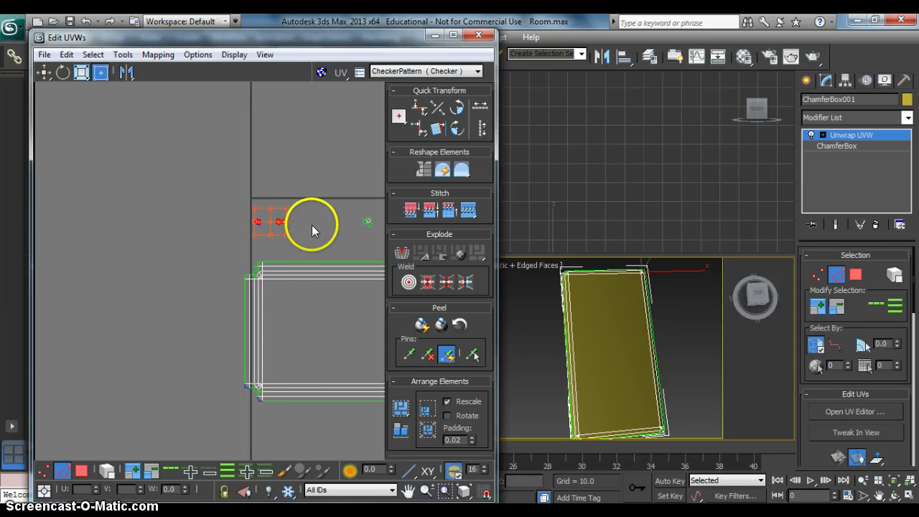
# Step: Select the outer edges at the left side strip's lower end and custom-stitch the matching loose piece onto them
pyautogui.moveTo(324, 261); pyautogui.dragTo(303, 184, button='middle')
pyautogui.scroll(4, 206, 296)
pyautogui.moveTo(204, 297); pyautogui.dragTo(154, 345, button='middle')
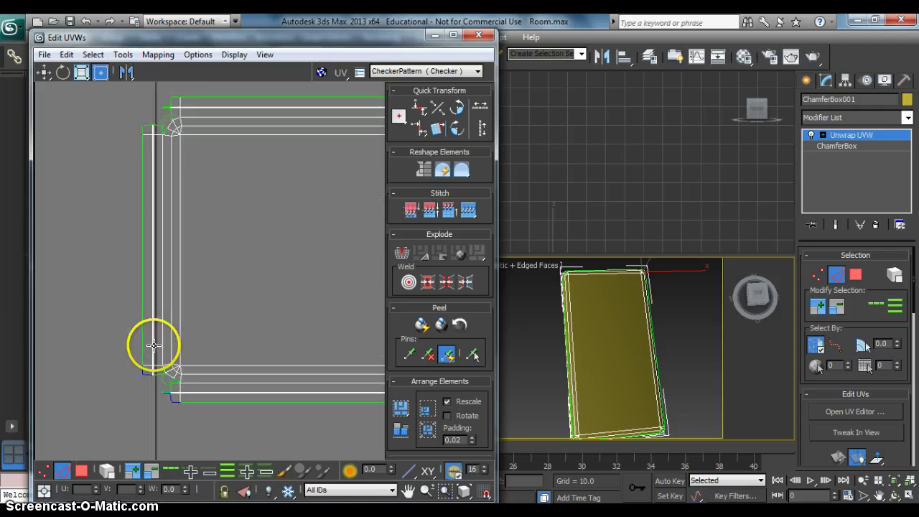
pyautogui.scroll(2, 147, 368)
pyautogui.click(142, 371)
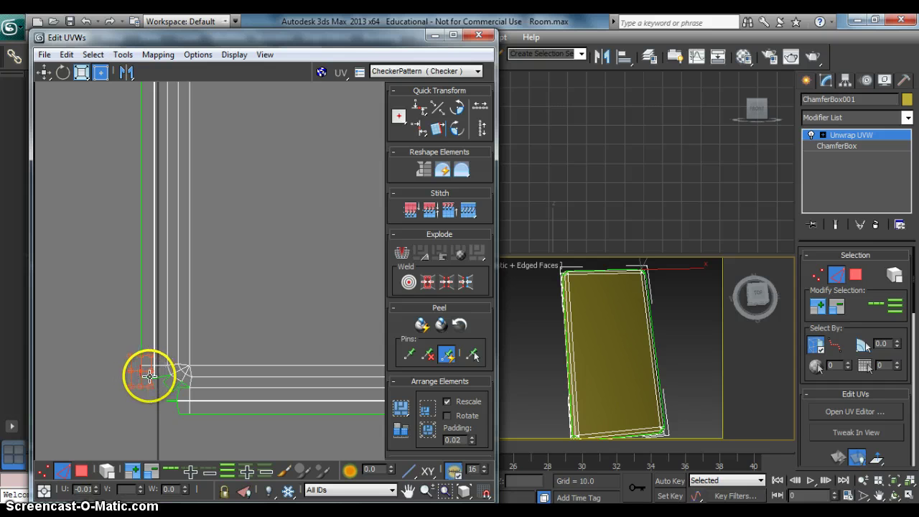
pyautogui.click(109, 392)
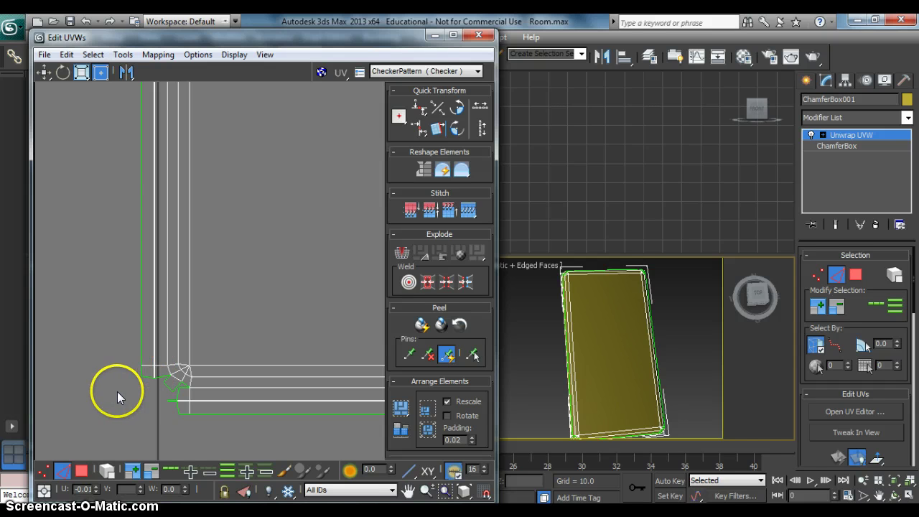
pyautogui.moveTo(134, 382); pyautogui.dragTo(150, 371)
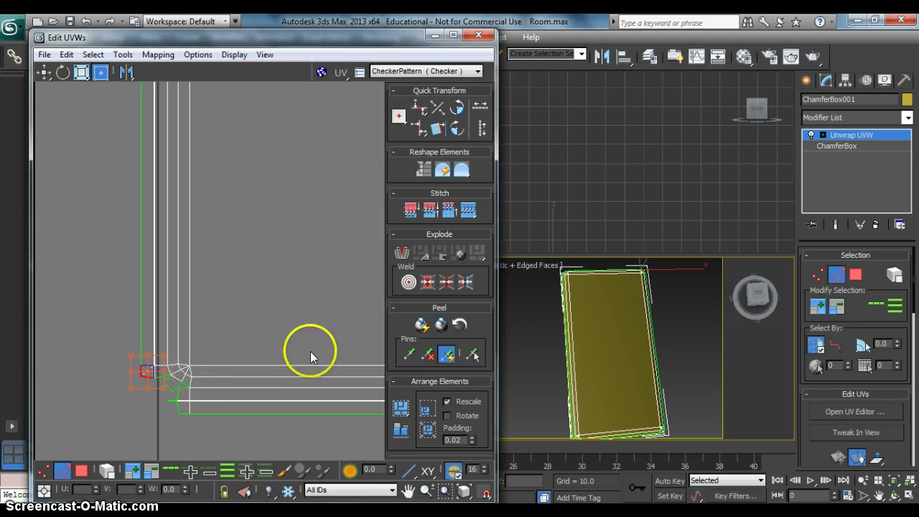
pyautogui.click(469, 212)
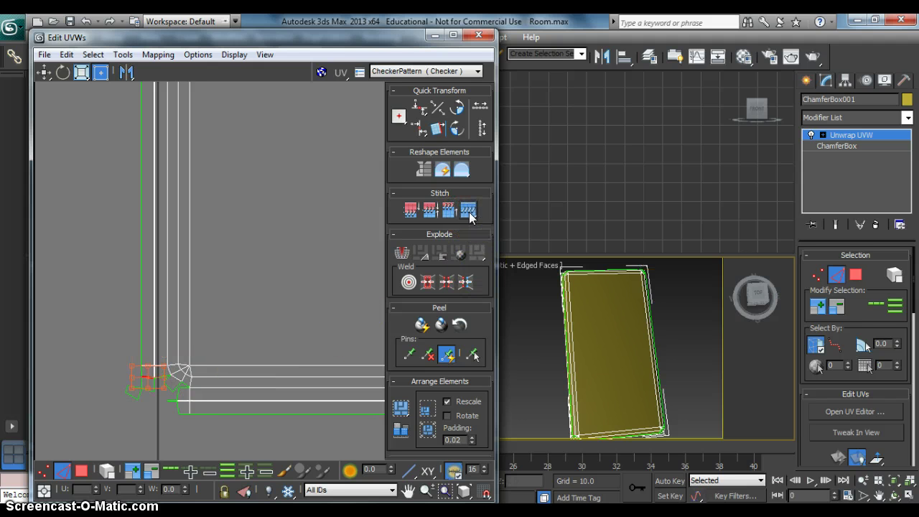
# Step: Try to stitch the outer corner edges at the left end of the shell's lower strip to their matching borders
pyautogui.click(183, 405)
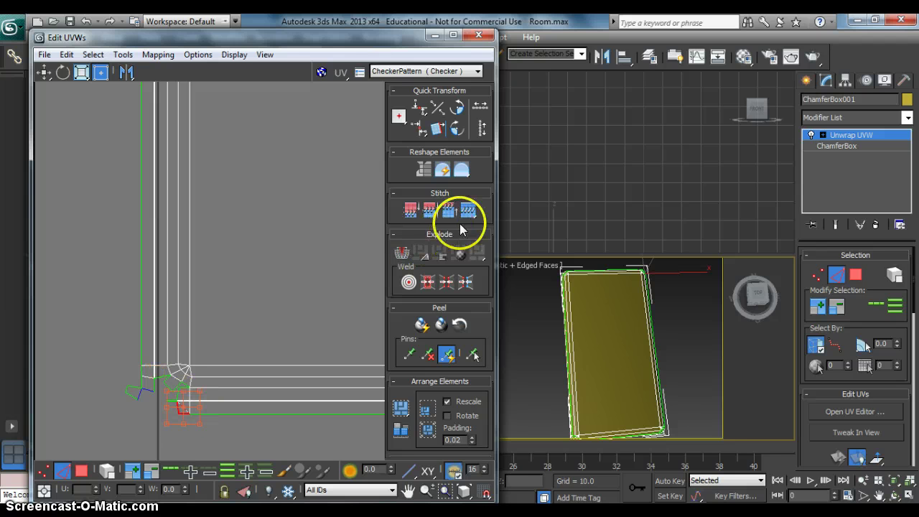
pyautogui.click(469, 212)
pyautogui.click(440, 219)
pyautogui.click(408, 214)
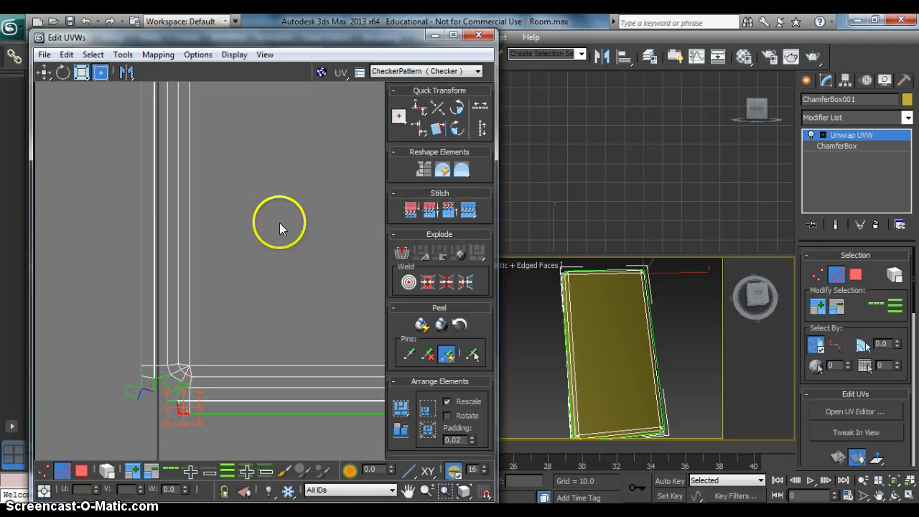
# Step: Select the remaining loose piece above the shell's upper-left corner to locate its matching border edges
pyautogui.moveTo(227, 187); pyautogui.dragTo(204, 382, button='middle')
pyautogui.scroll(-3, 204, 382)
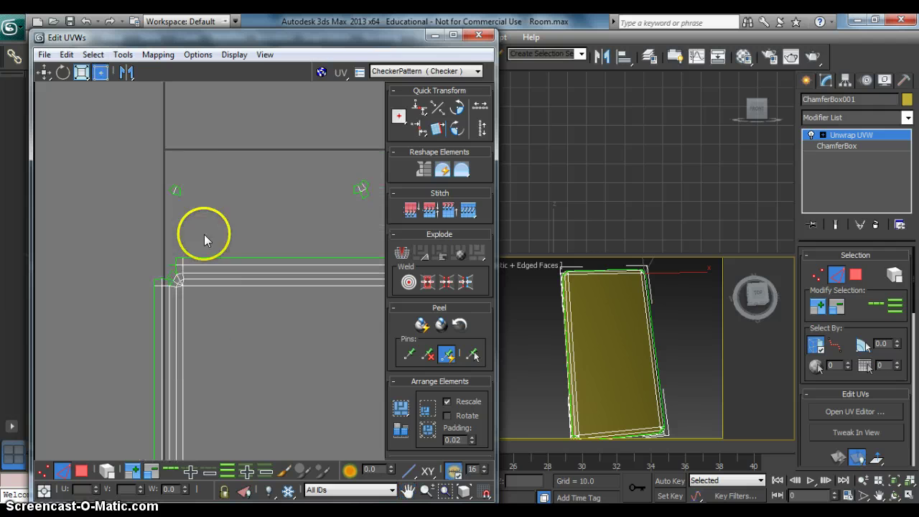
pyautogui.click(181, 196)
pyautogui.moveTo(209, 292); pyautogui.dragTo(230, 337, button='middle')
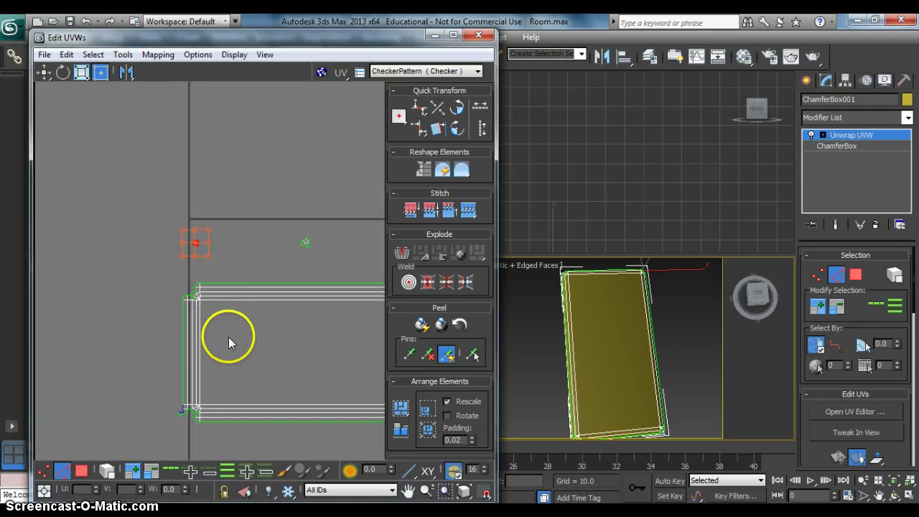
# Step: Custom-stitch the remaining loose piece to its matching border edge at the lower end of the left side strip
pyautogui.moveTo(230, 306); pyautogui.dragTo(254, 252, button='middle')
pyautogui.scroll(8, 234, 308)
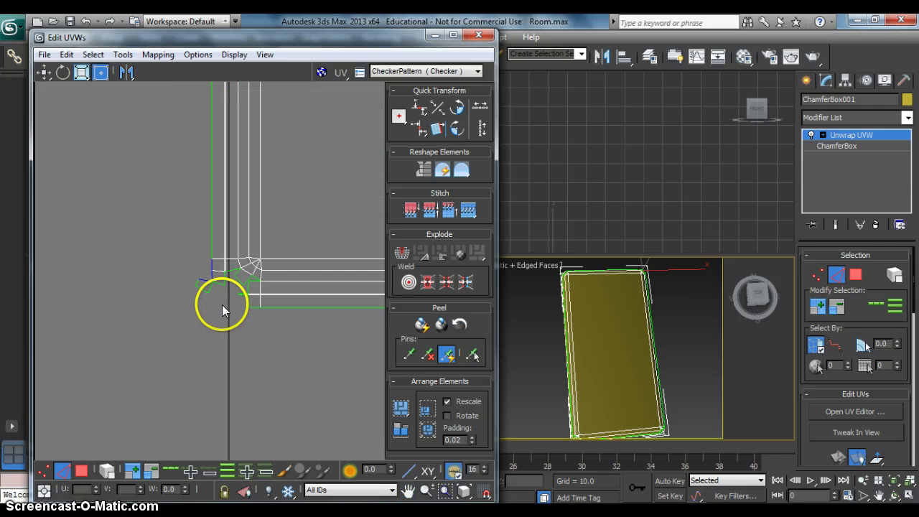
pyautogui.moveTo(202, 257)
pyautogui.mouseDown()
pyautogui.moveTo(206, 239)
pyautogui.moveTo(204, 252)
pyautogui.mouseUp()
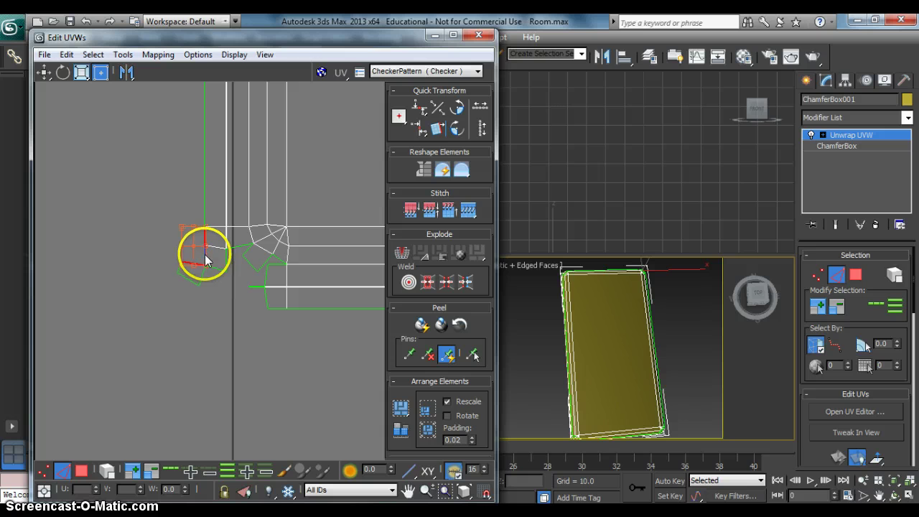
pyautogui.click(468, 210)
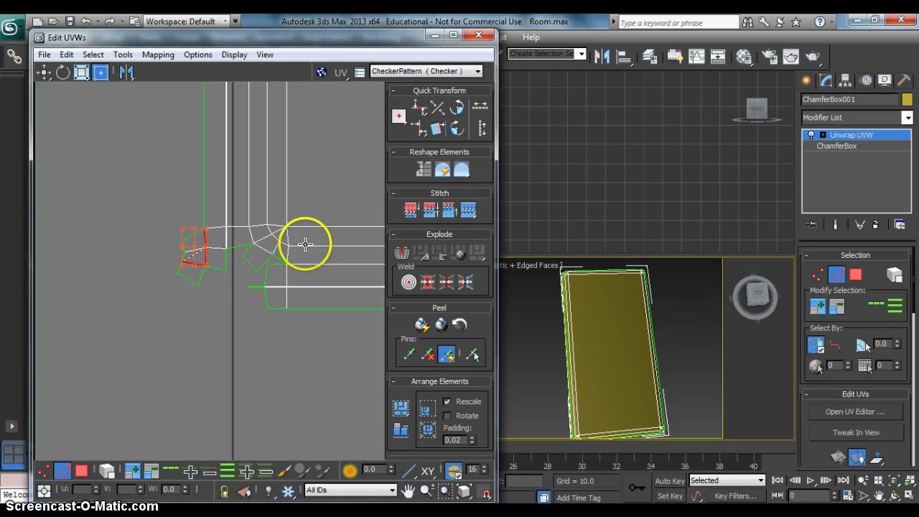
# Step: Select the outer edge at the left end of the shell's upper strip and custom-stitch its matching loose piece onto it
pyautogui.moveTo(251, 236); pyautogui.dragTo(203, 249, button='middle')
pyautogui.scroll(-5, 180, 249)
pyautogui.moveTo(279, 206); pyautogui.dragTo(163, 262, button='middle')
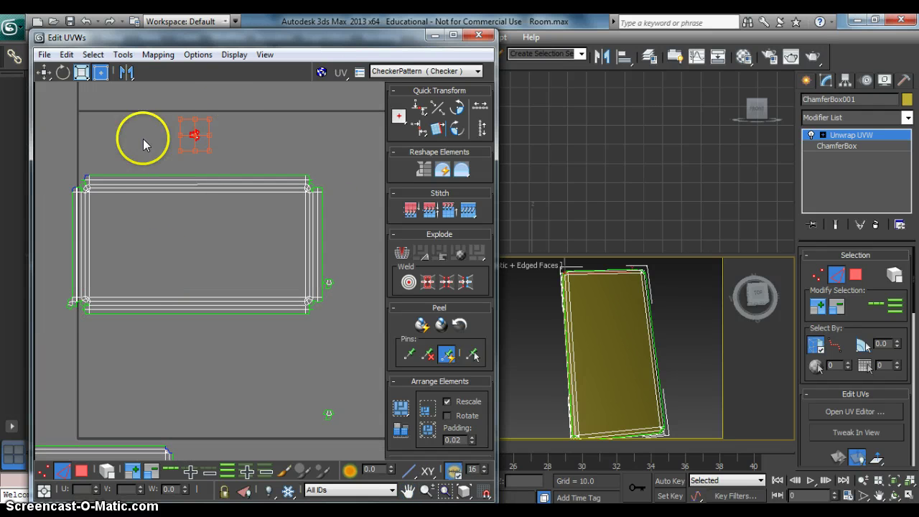
pyautogui.moveTo(123, 178); pyautogui.dragTo(192, 190, button='middle')
pyautogui.scroll(5, 195, 193)
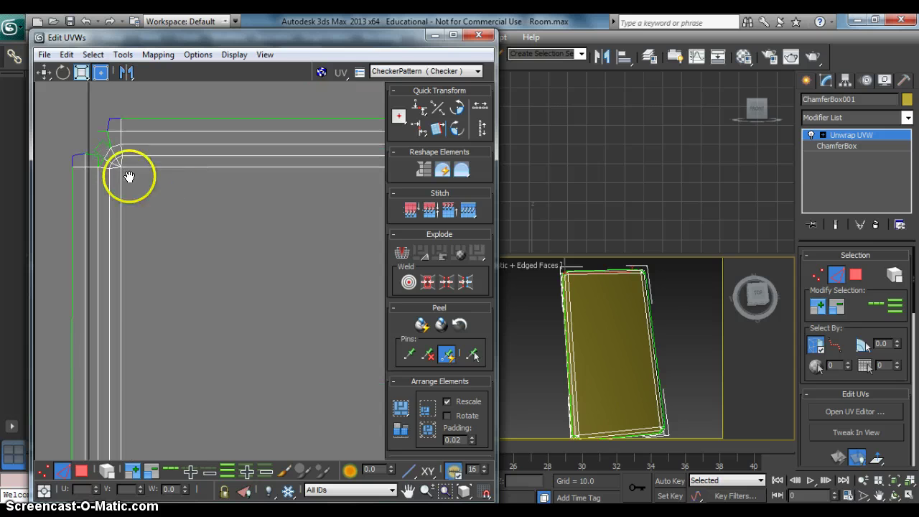
pyautogui.moveTo(130, 176); pyautogui.dragTo(174, 266, button='middle')
pyautogui.click(163, 232)
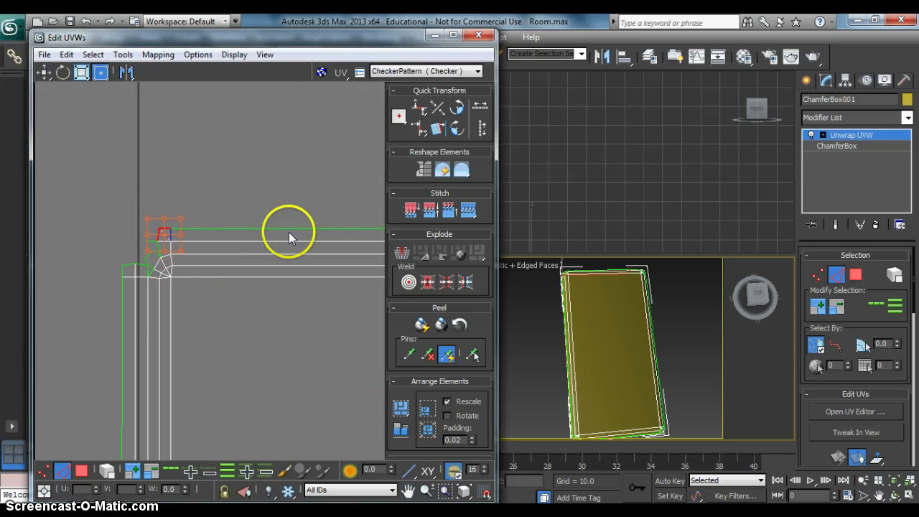
pyautogui.click(469, 210)
# Step: Select the border edge at the upper end of the right side strip and custom-stitch its matching loose piece onto it
pyautogui.scroll(-8, 189, 239)
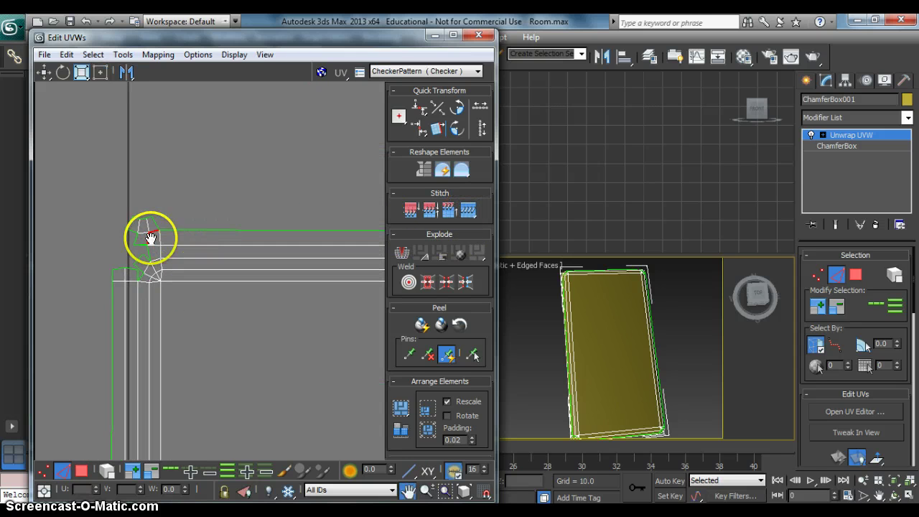
pyautogui.moveTo(182, 237); pyautogui.dragTo(165, 257, button='middle')
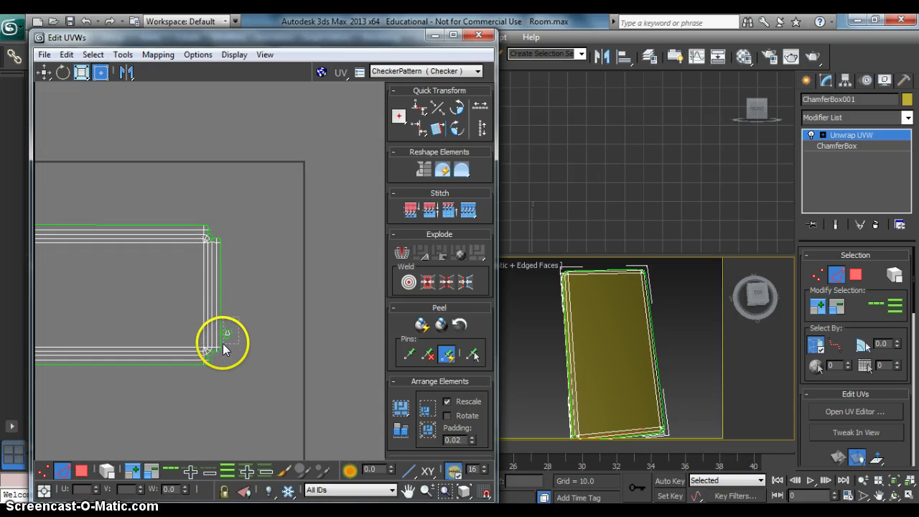
pyautogui.scroll(4, 213, 248)
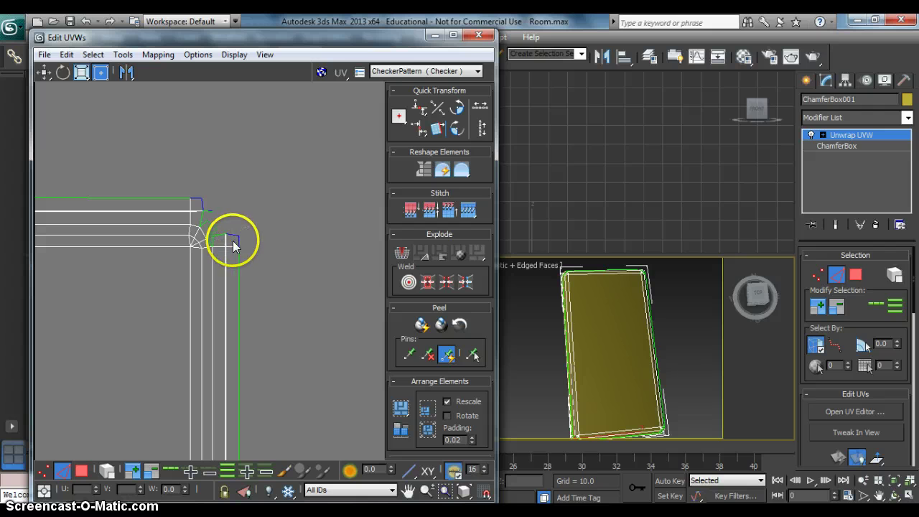
pyautogui.click(233, 243)
pyautogui.click(468, 209)
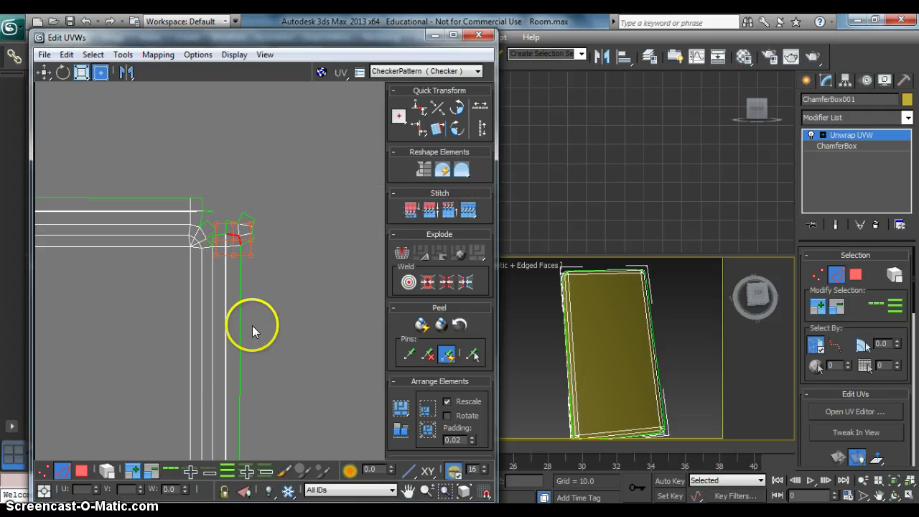
# Step: Custom-stitch the last loose corner piece to the outer edge at the right end of the shell's lower strip
pyautogui.moveTo(254, 310); pyautogui.dragTo(245, 218, button='middle')
pyautogui.scroll(-5, 236, 250)
pyautogui.scroll(2, 214, 341)
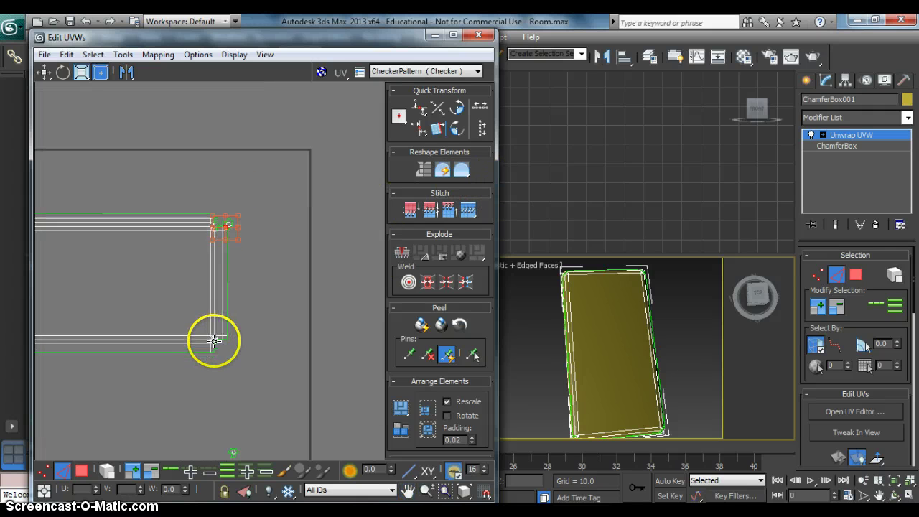
pyautogui.scroll(3, 214, 339)
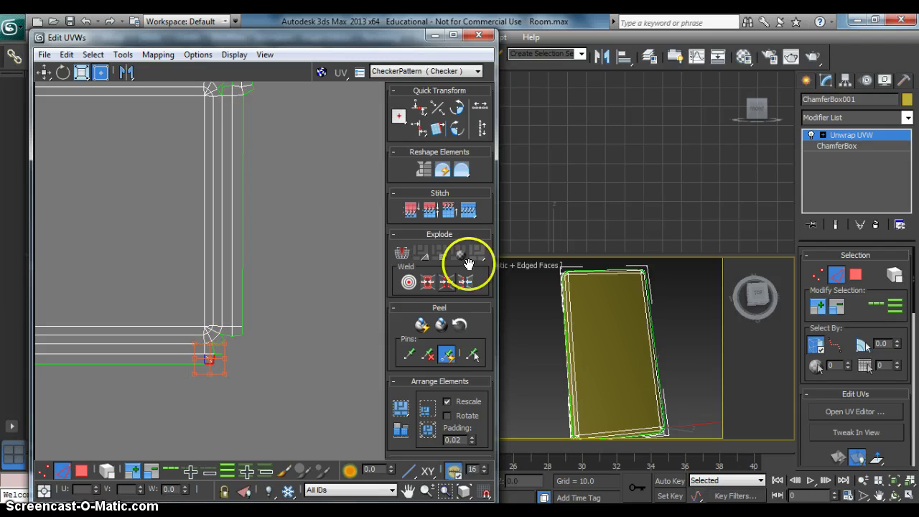
pyautogui.click(467, 210)
# Step: Select all vertices of the stitched shell and relax them by face angles with 100 iterations, amount 0.1 and stretch 0.0
pyautogui.scroll(-4, 232, 362)
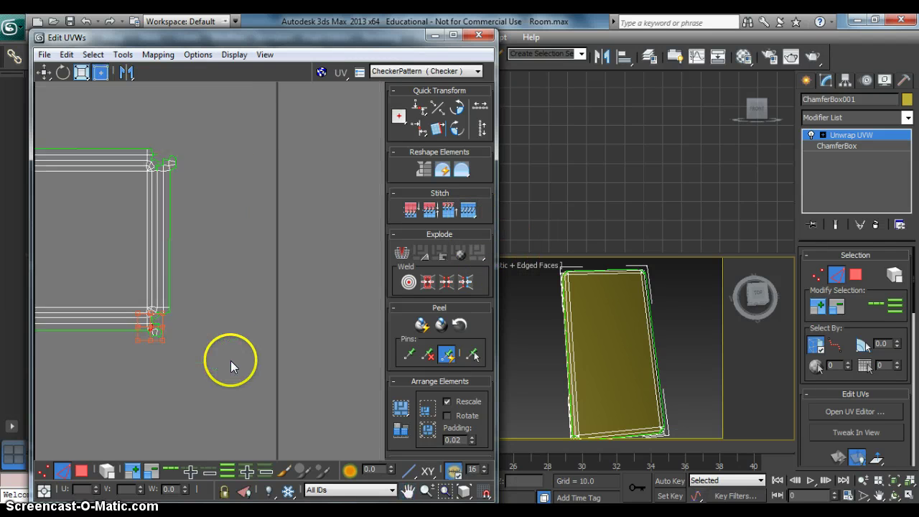
pyautogui.moveTo(185, 360); pyautogui.dragTo(252, 308, button='middle')
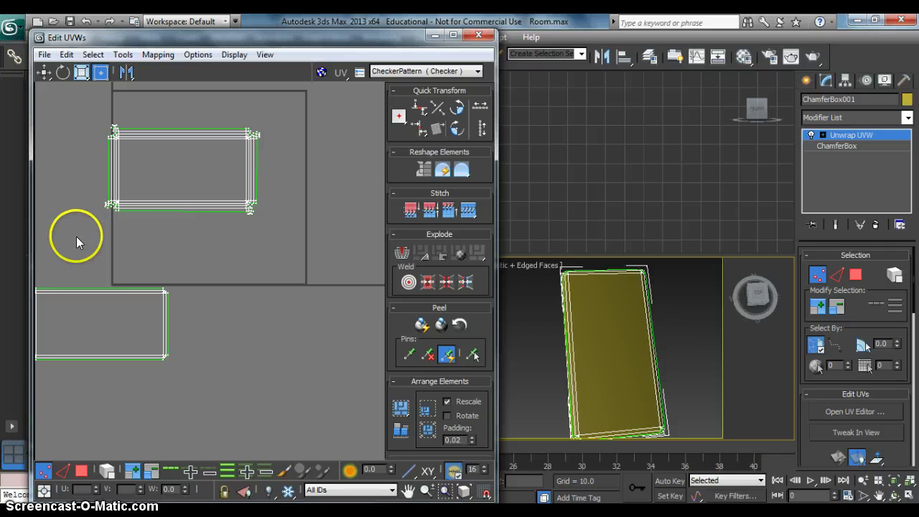
pyautogui.moveTo(85, 252); pyautogui.dragTo(265, 123)
pyautogui.click(123, 55)
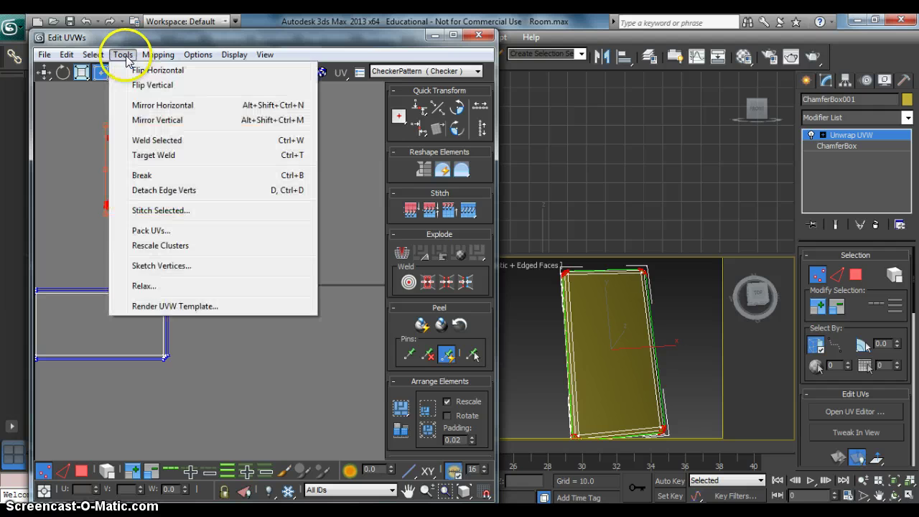
pyautogui.click(152, 286)
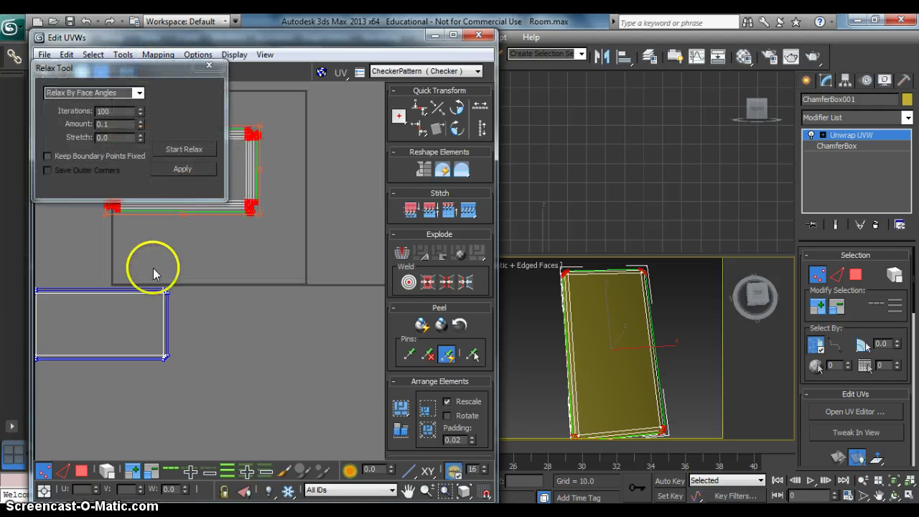
pyautogui.click(140, 93)
pyautogui.click(130, 106)
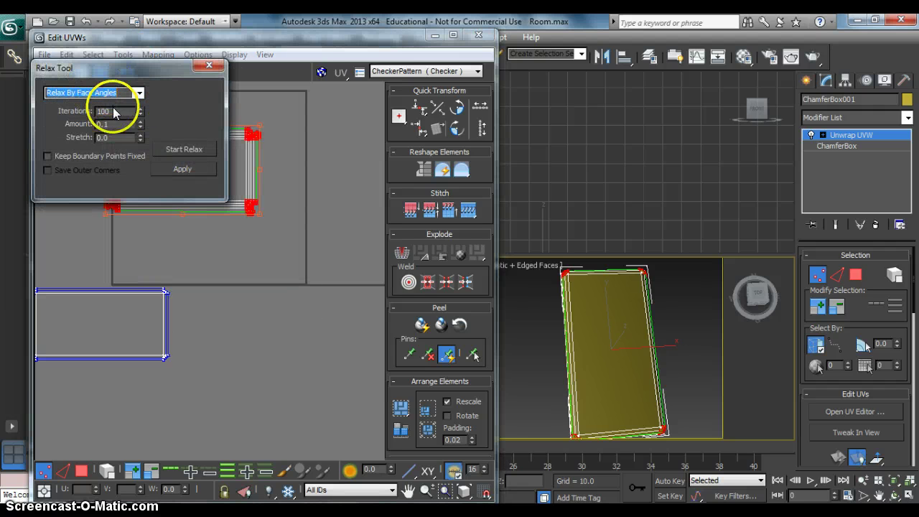
pyautogui.click(184, 150)
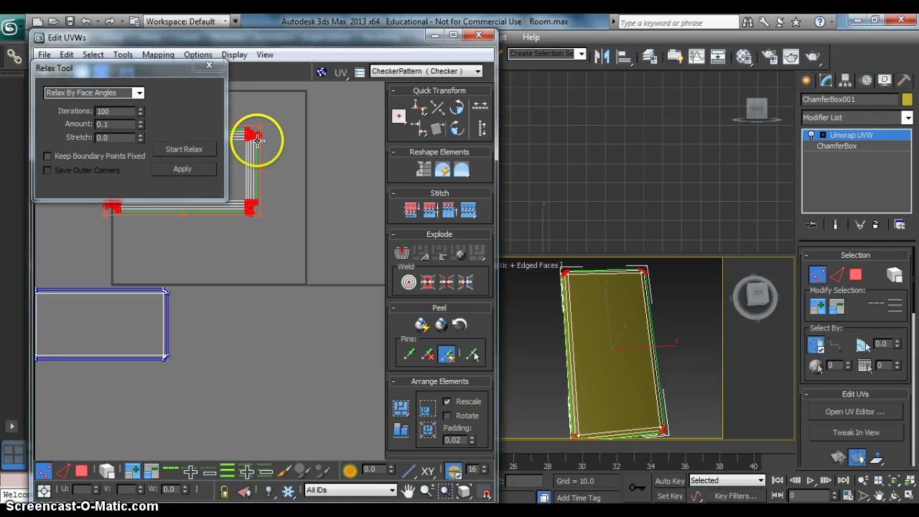
pyautogui.click(190, 169)
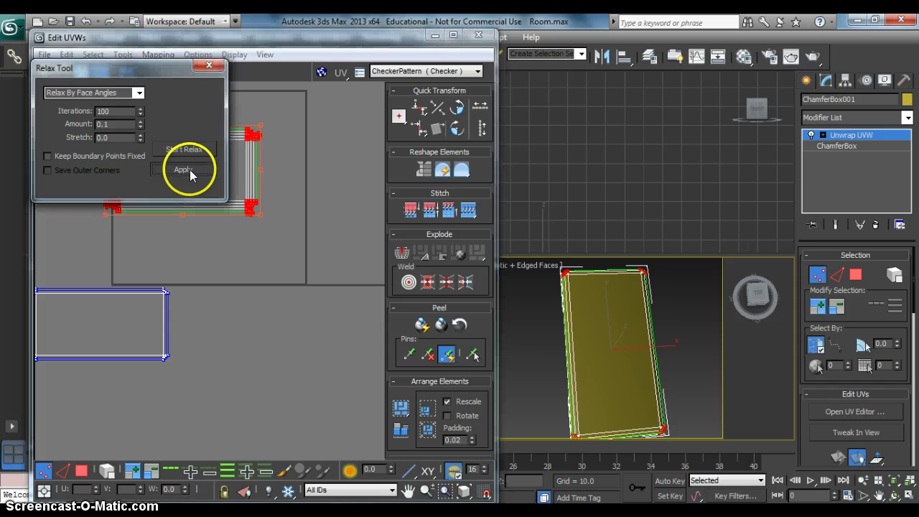
pyautogui.click(209, 65)
# Step: Examine the shell's left corners after relaxing, selecting an open edge at the lower-left corner to check where it belongs
pyautogui.scroll(10, 109, 202)
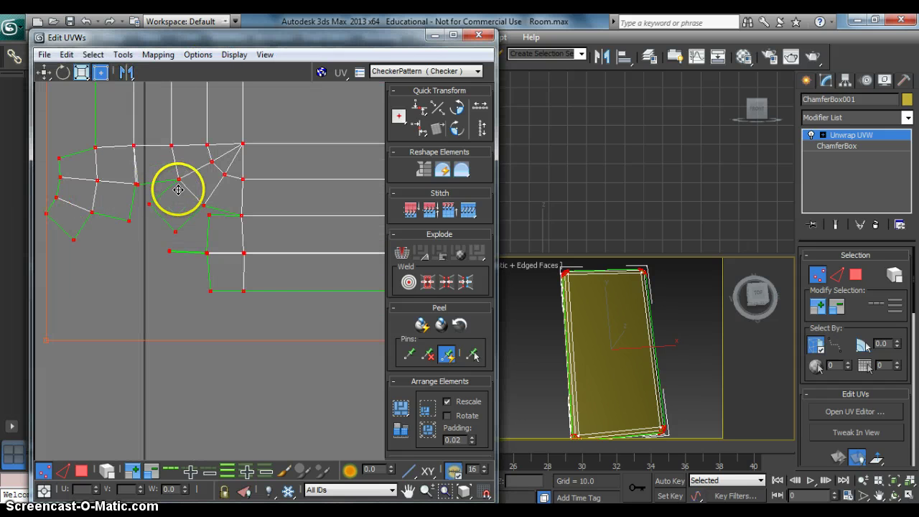
pyautogui.scroll(-5, 181, 183)
pyautogui.scroll(8, 194, 157)
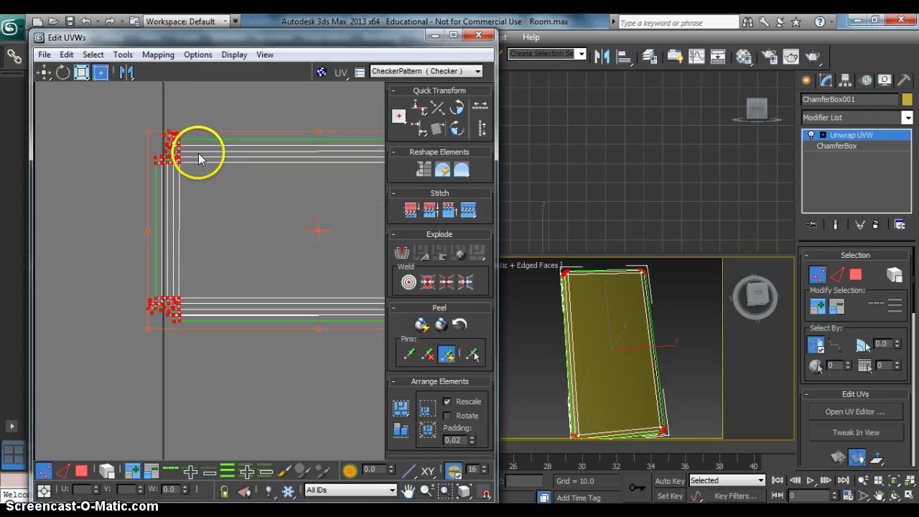
pyautogui.scroll(-4, 144, 186)
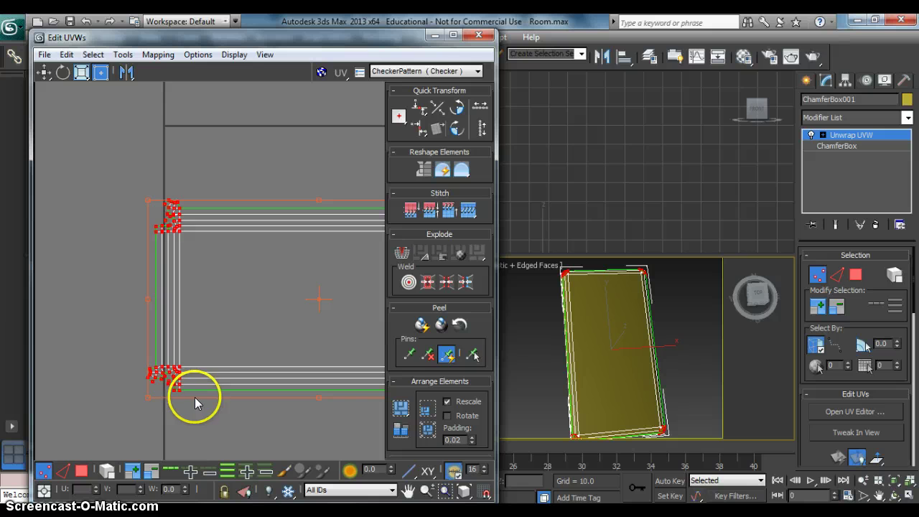
pyautogui.scroll(5, 216, 316)
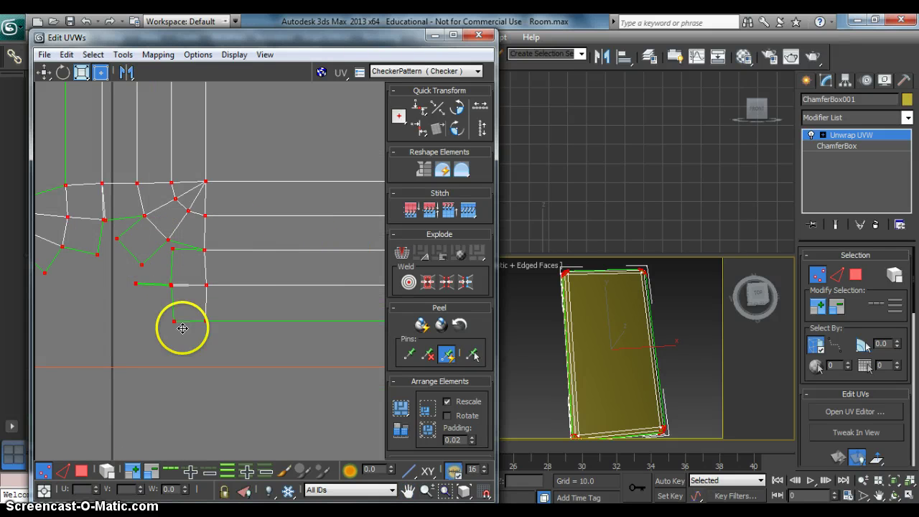
pyautogui.click(62, 471)
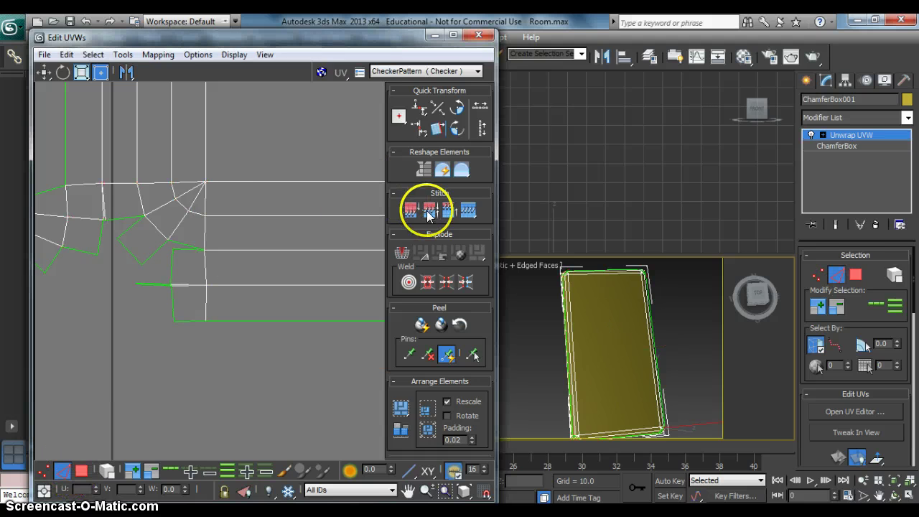
pyautogui.click(184, 244)
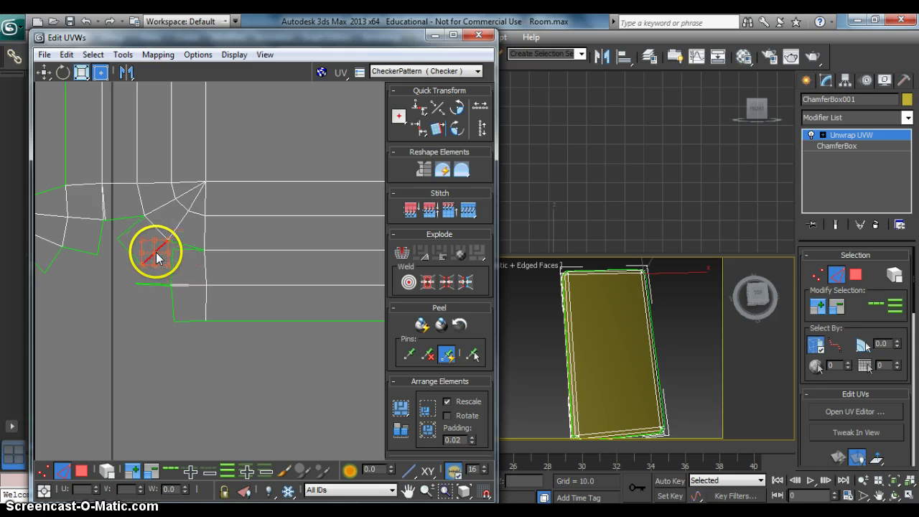
pyautogui.scroll(-2, 215, 184)
pyautogui.scroll(-5, 215, 181)
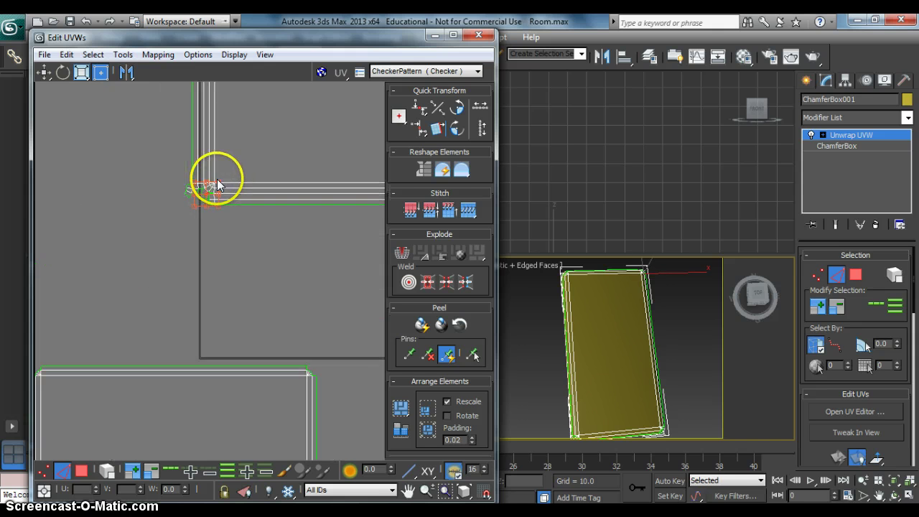
pyautogui.scroll(4, 208, 198)
pyautogui.scroll(1, 226, 202)
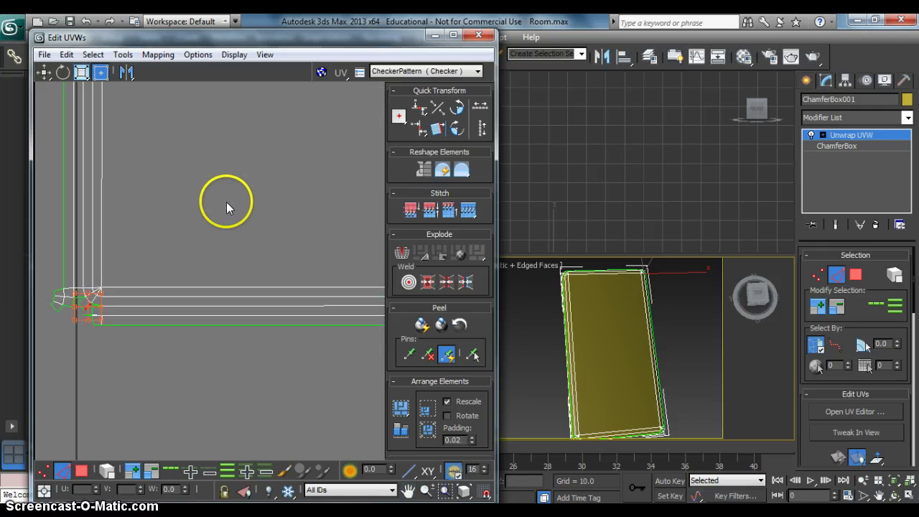
pyautogui.scroll(-4, 222, 208)
pyautogui.scroll(5, 216, 218)
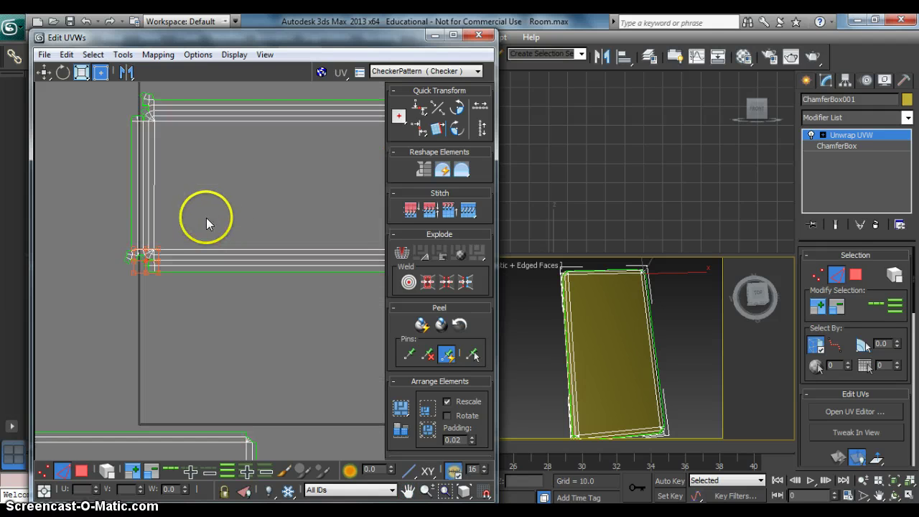
pyautogui.scroll(3, 103, 288)
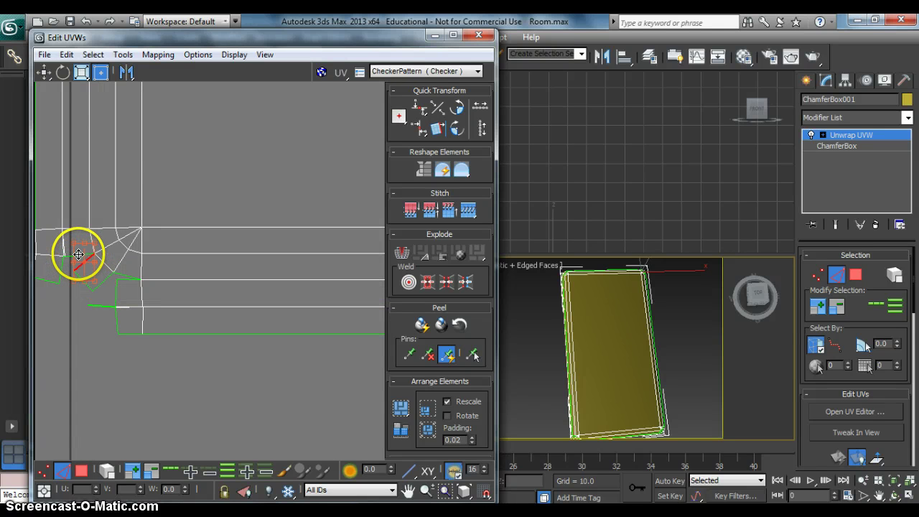
# Step: Pack both UV shells into the texture square with Rescale on, Rotate off and 0.02 padding
pyautogui.scroll(-5, 98, 301)
pyautogui.scroll(-4, 99, 304)
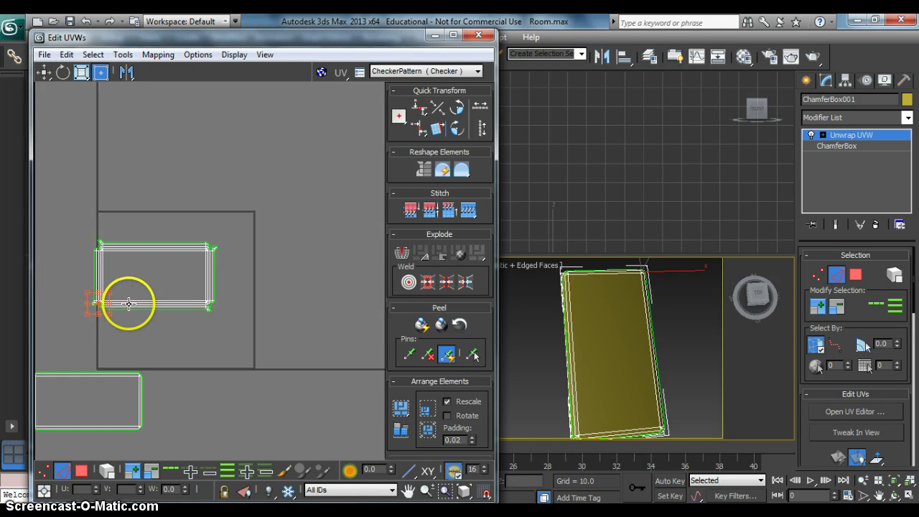
pyautogui.moveTo(127, 302); pyautogui.dragTo(185, 286, button='middle')
pyautogui.scroll(2, 188, 285)
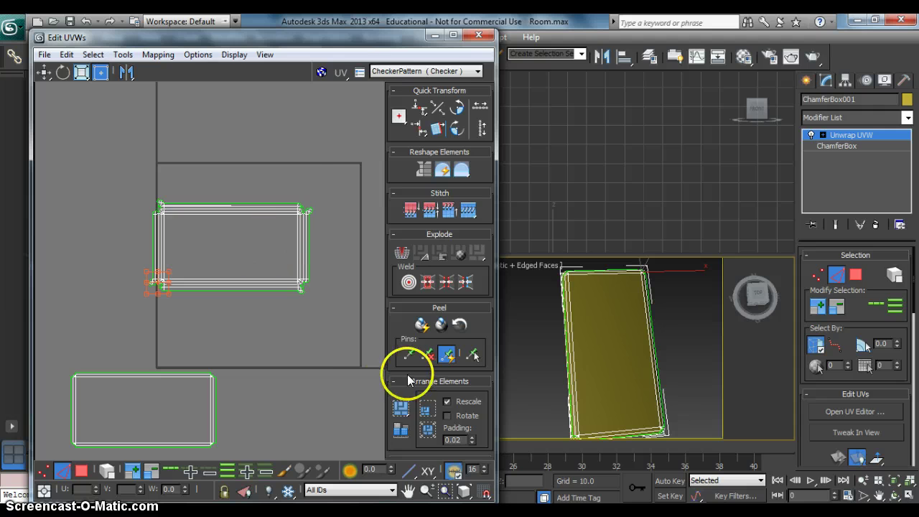
pyautogui.click(401, 408)
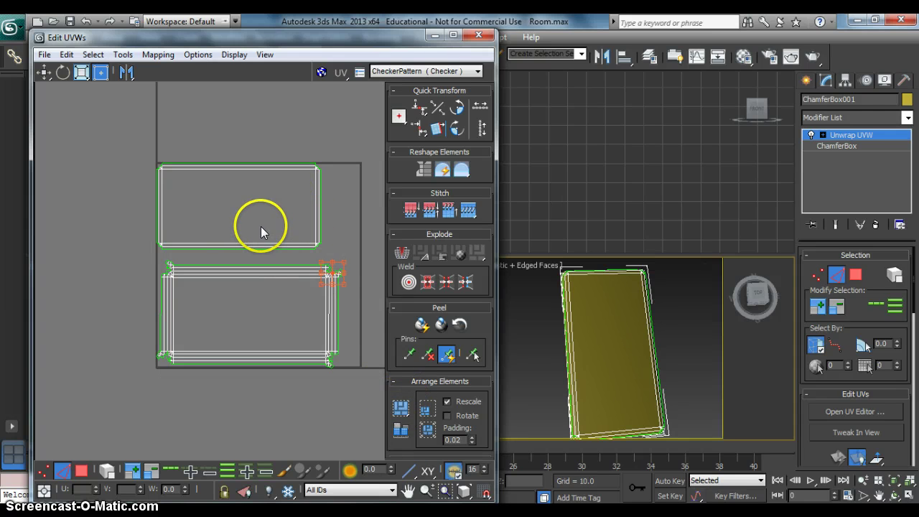
pyautogui.click(318, 206)
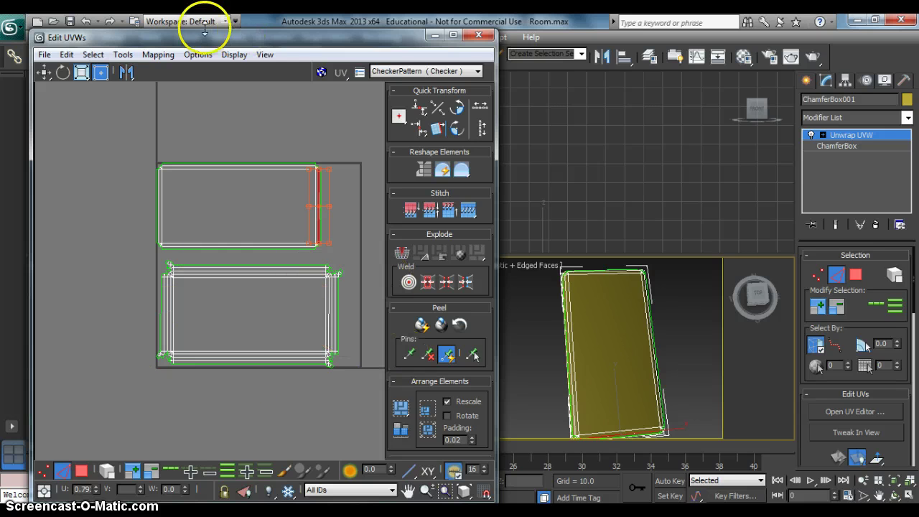
# Step: Render the UV template with seam edges turned off and bring the rendered map to the front
pyautogui.click(123, 54)
pyautogui.click(147, 306)
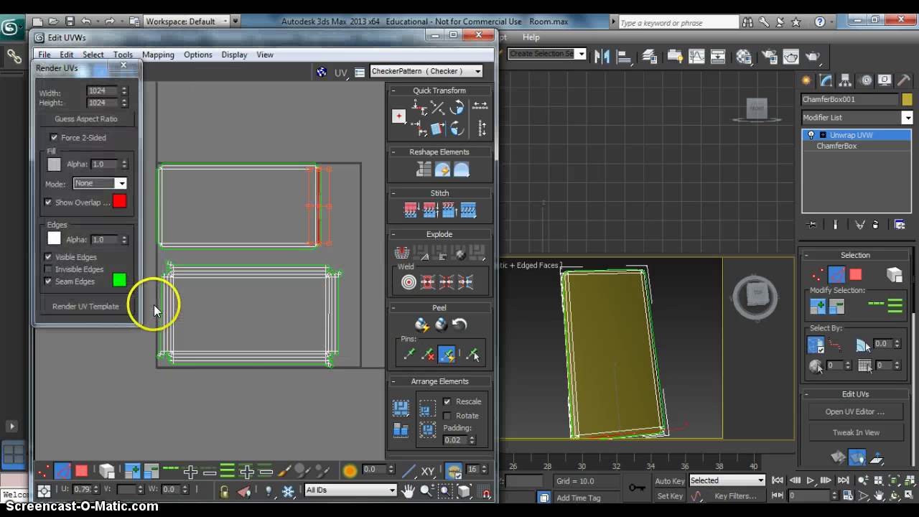
pyautogui.click(66, 281)
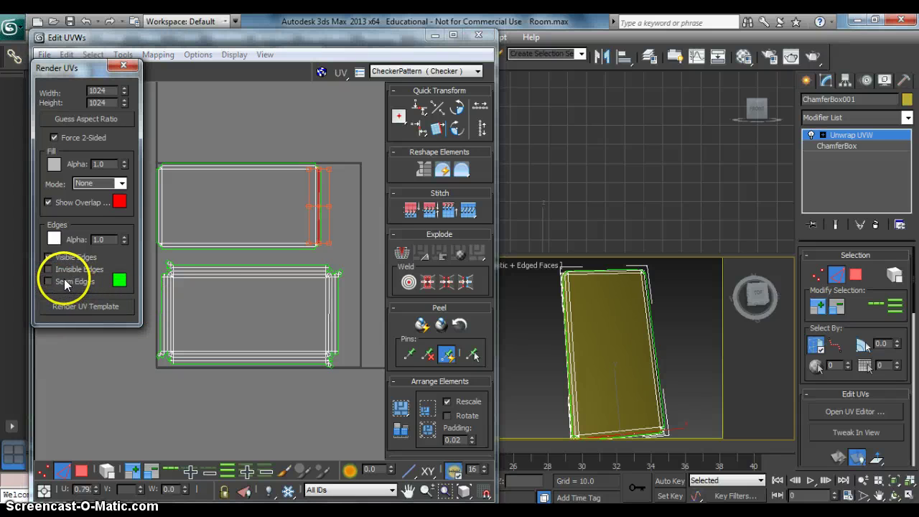
pyautogui.click(96, 306)
pyautogui.click(287, 168)
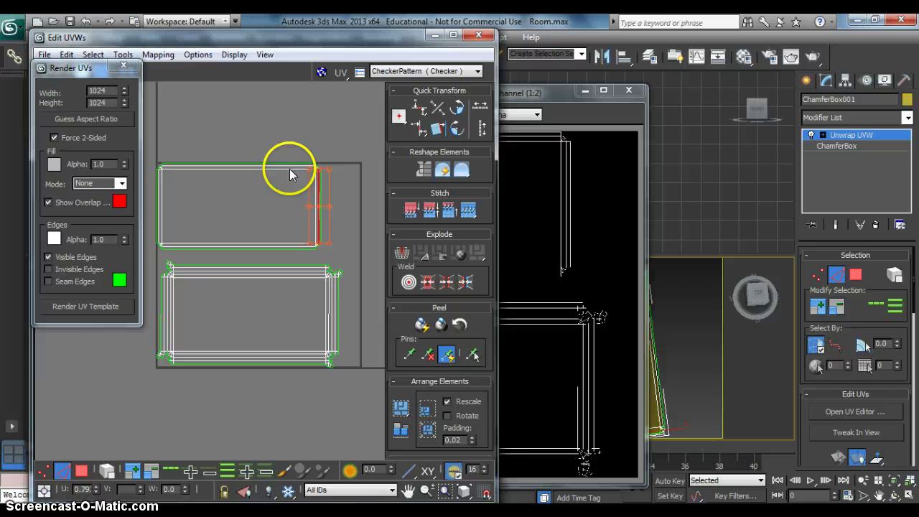
pyautogui.click(539, 92)
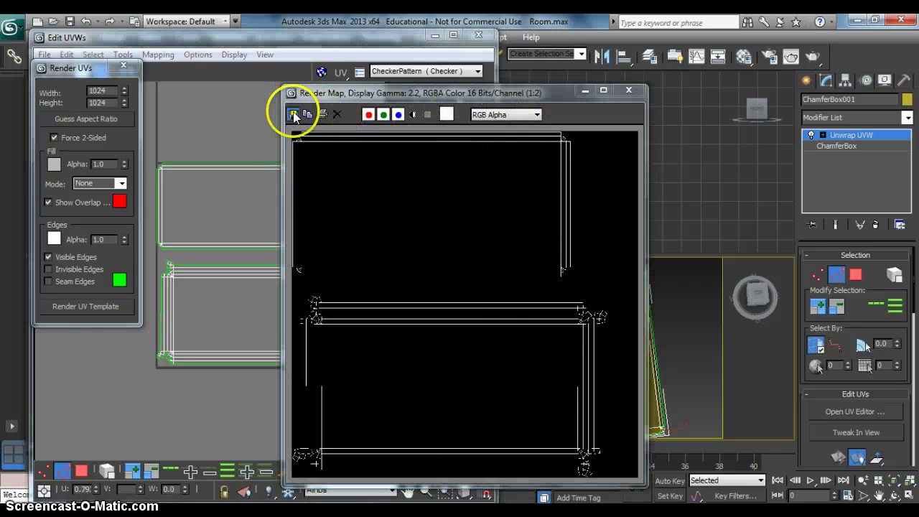
# Step: Save the rendered map in the Room Animation folder as a JPEG named Iphone UVW, keeping the default image quality
pyautogui.click(294, 115)
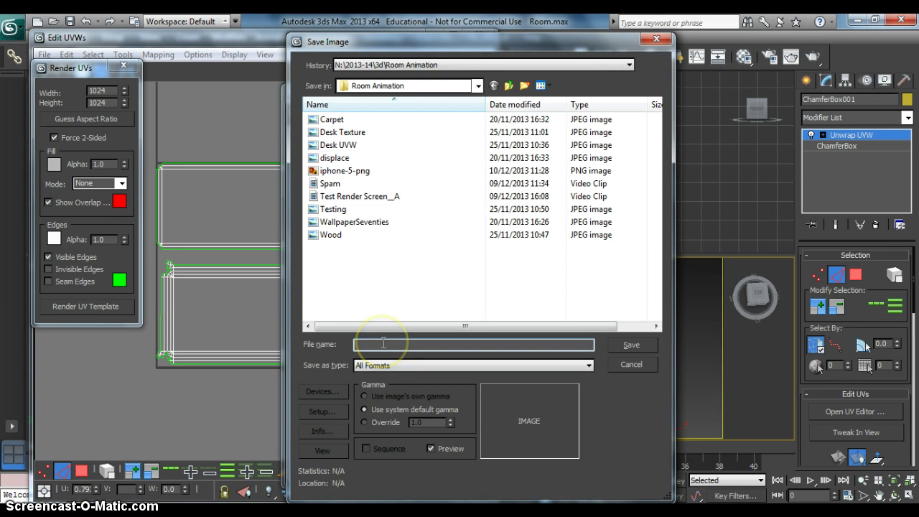
pyautogui.click(383, 342)
pyautogui.write('iphon')
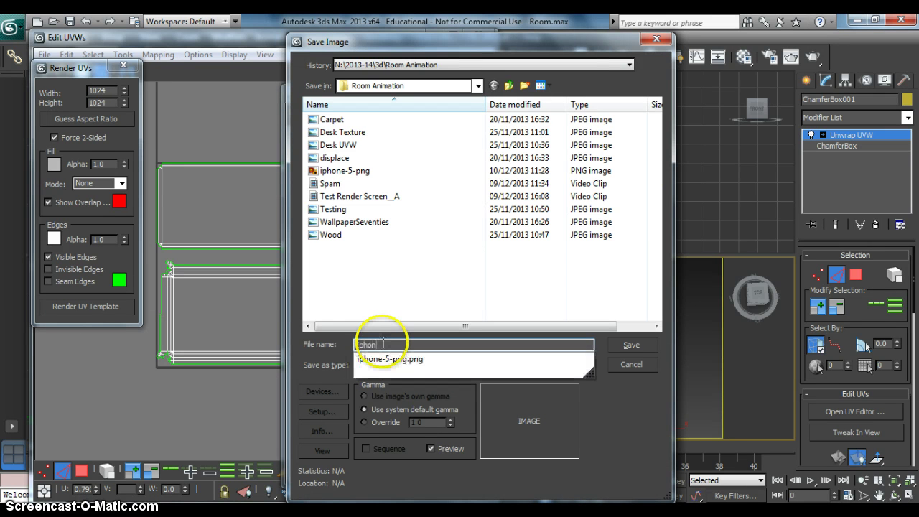
pyautogui.write('e UVW')
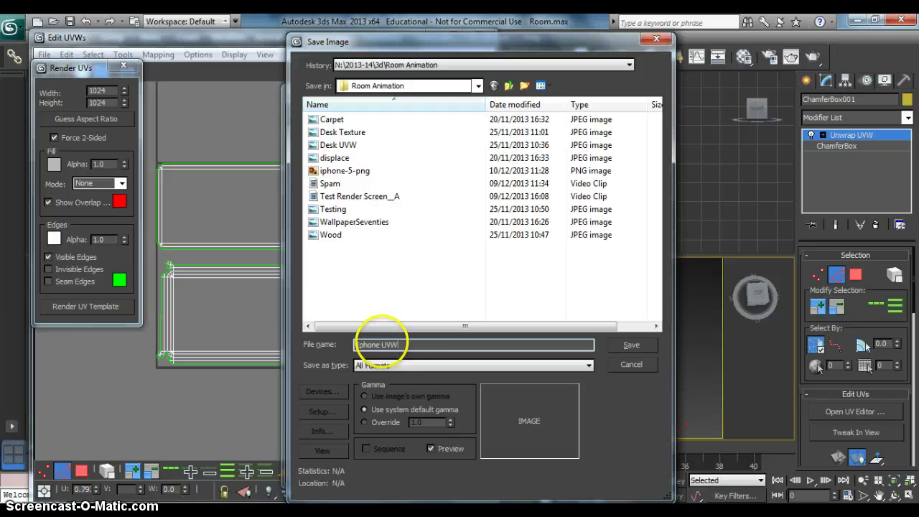
pyautogui.click(414, 366)
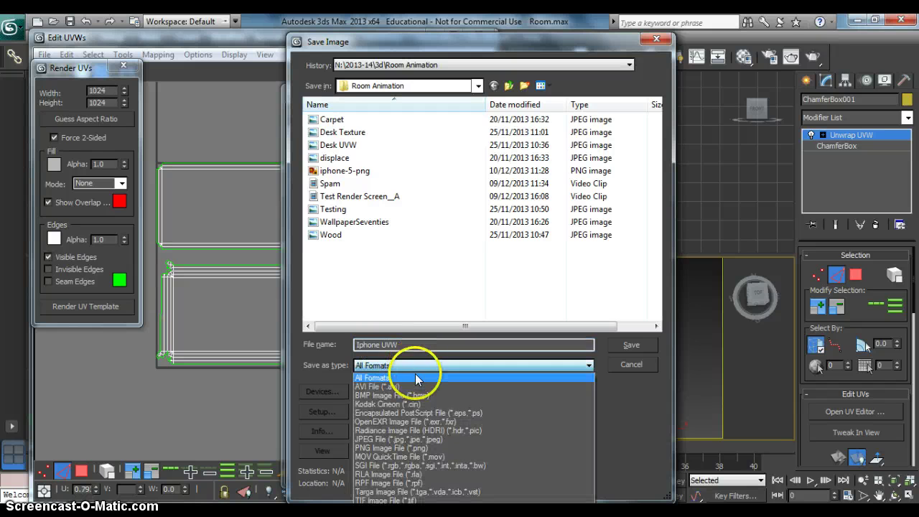
pyautogui.click(413, 440)
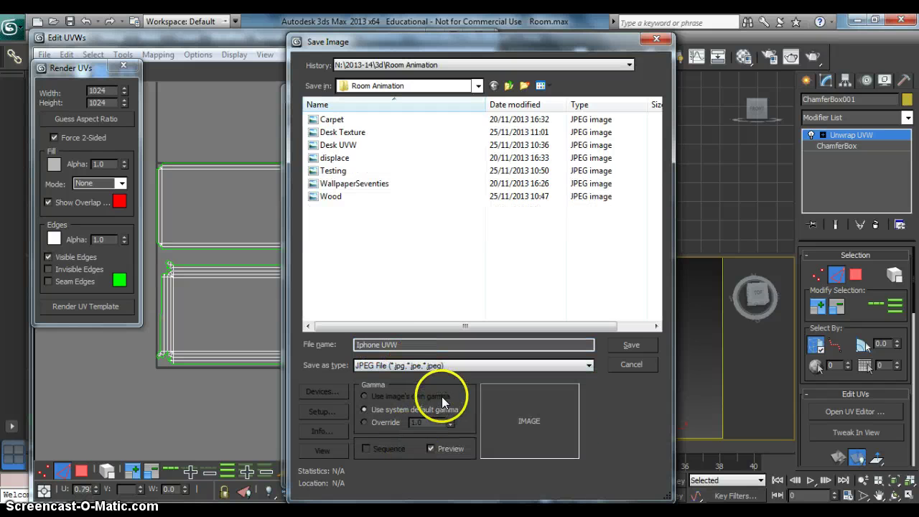
pyautogui.click(633, 344)
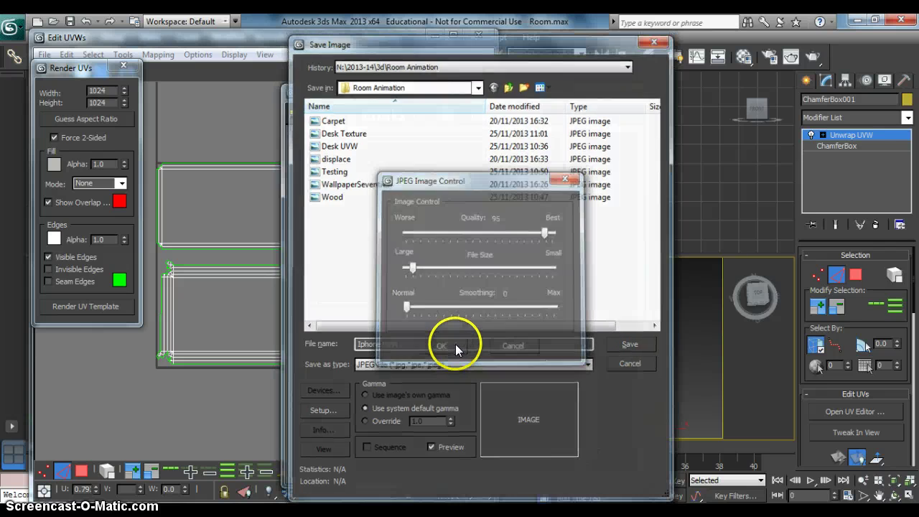
pyautogui.click(456, 345)
# Step: Close the rendered map, the Render UVs dialog and the UV editor
pyautogui.click(629, 91)
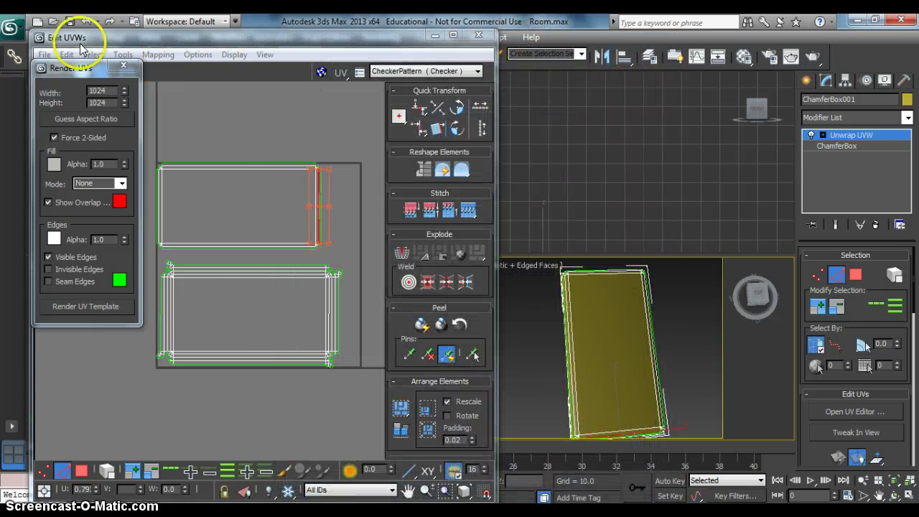
pyautogui.click(123, 65)
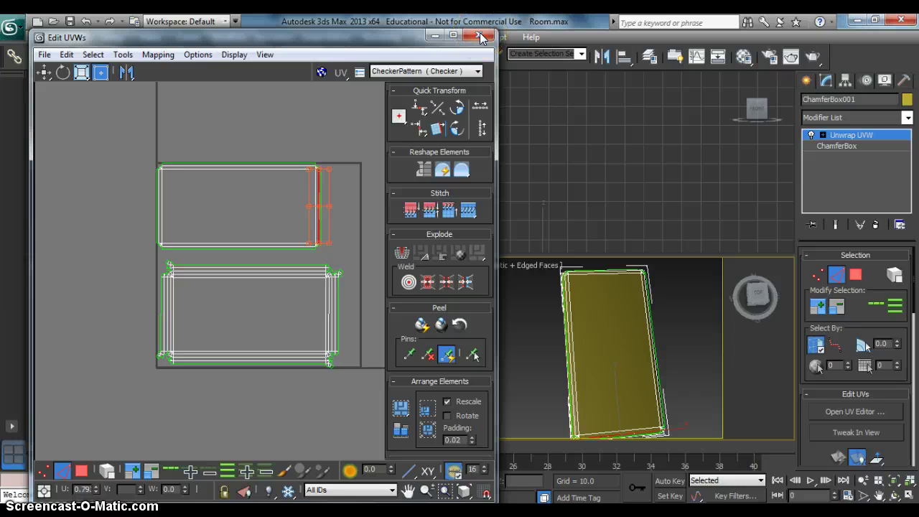
pyautogui.click(480, 37)
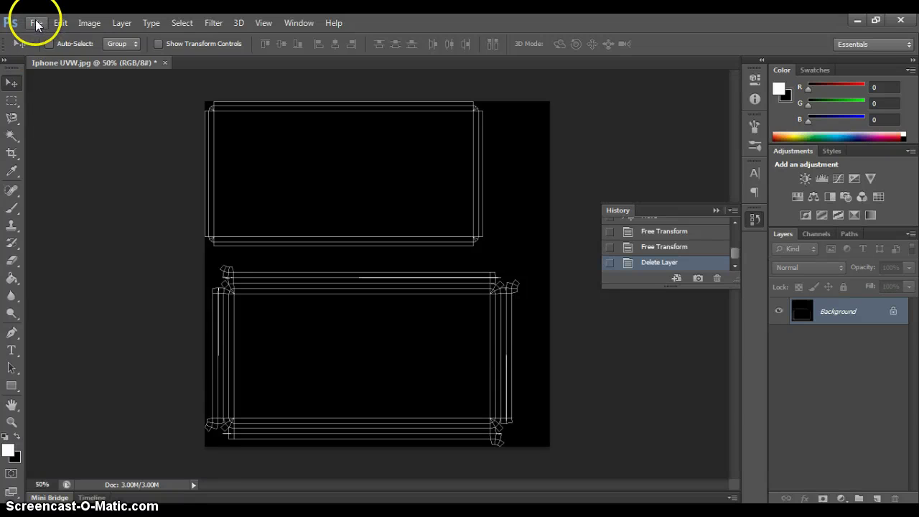
# Step: Switch to Photoshop and place iphone-5-png from the Room Animation folder into the Iphone UVW.jpg document
pyautogui.click(36, 24)
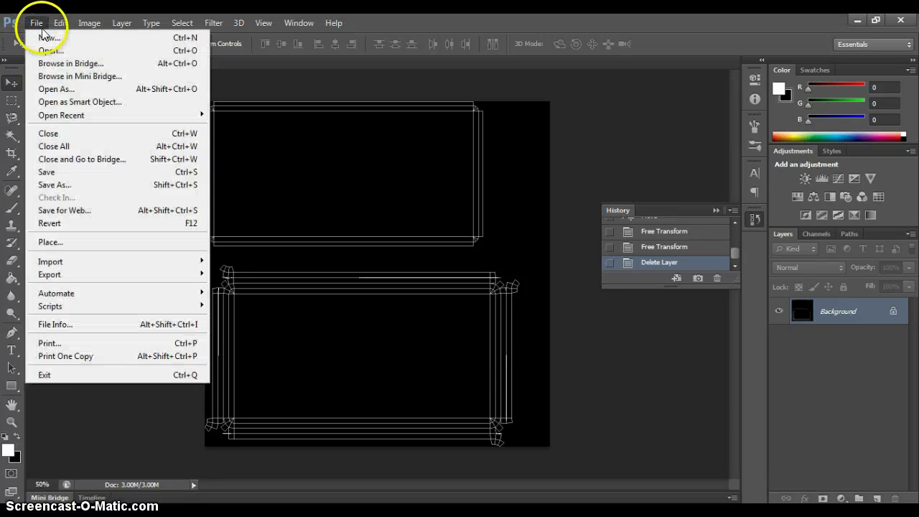
pyautogui.click(51, 241)
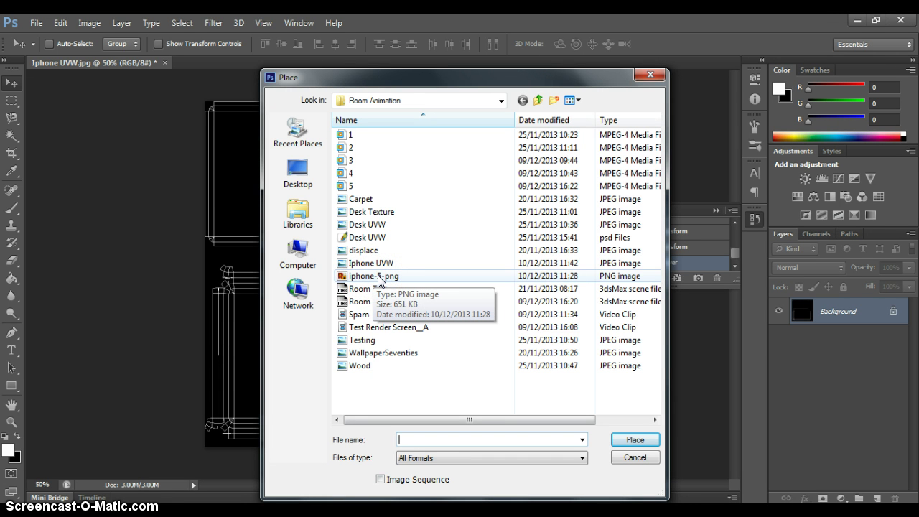
pyautogui.doubleClick(378, 276)
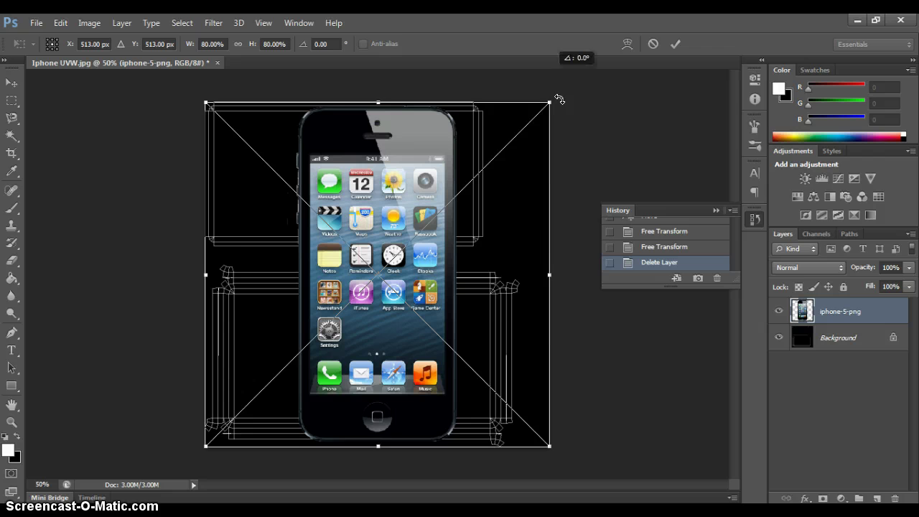
# Step: Rotate the placed phone image to -90 degrees, commit it and move it over the upper UV shell
pyautogui.moveTo(559, 99); pyautogui.dragTo(240, 122)
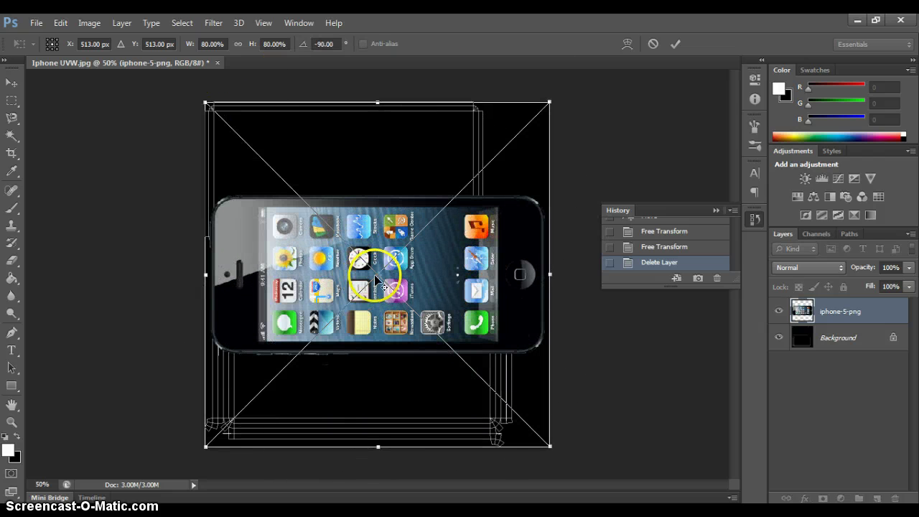
pyautogui.click(13, 86)
pyautogui.click(398, 214)
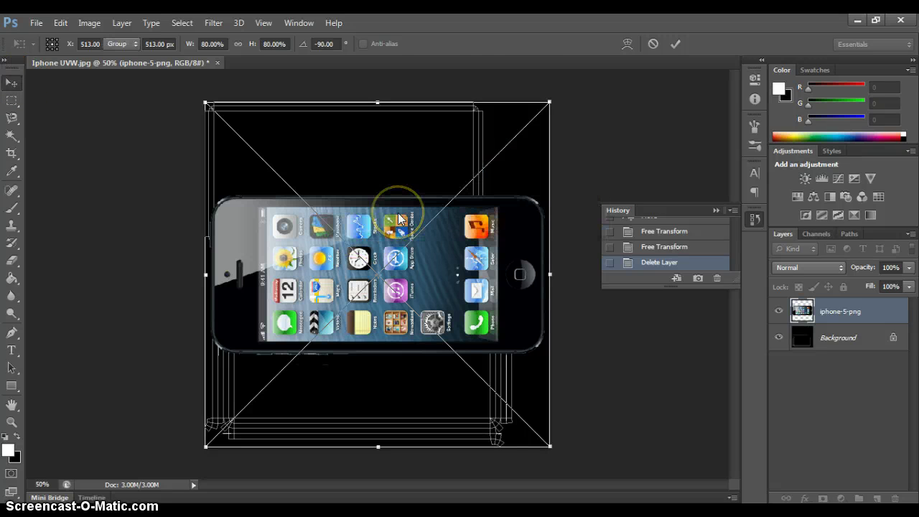
pyautogui.moveTo(400, 260); pyautogui.dragTo(374, 163)
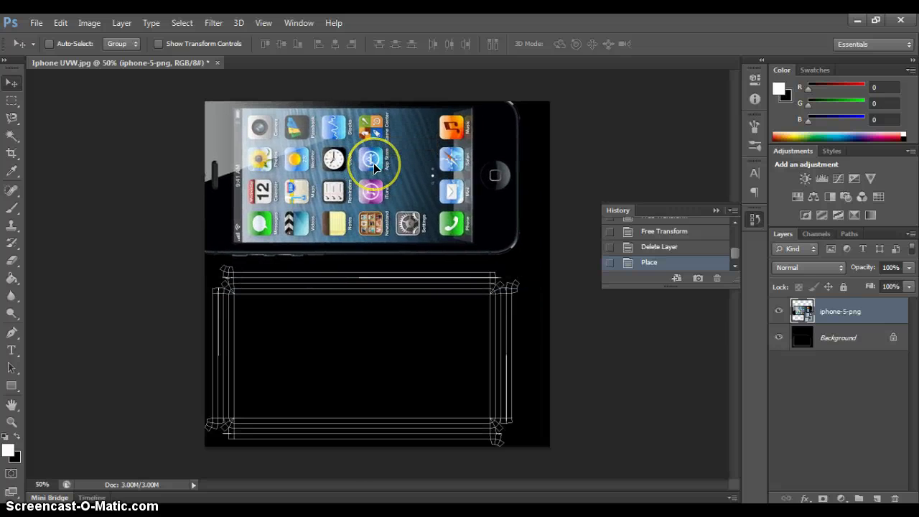
# Step: Free-transform the phone image to about 70% width and 69% height and align it with the upper UV shell's outline
pyautogui.hotkey('ctrl', 't')
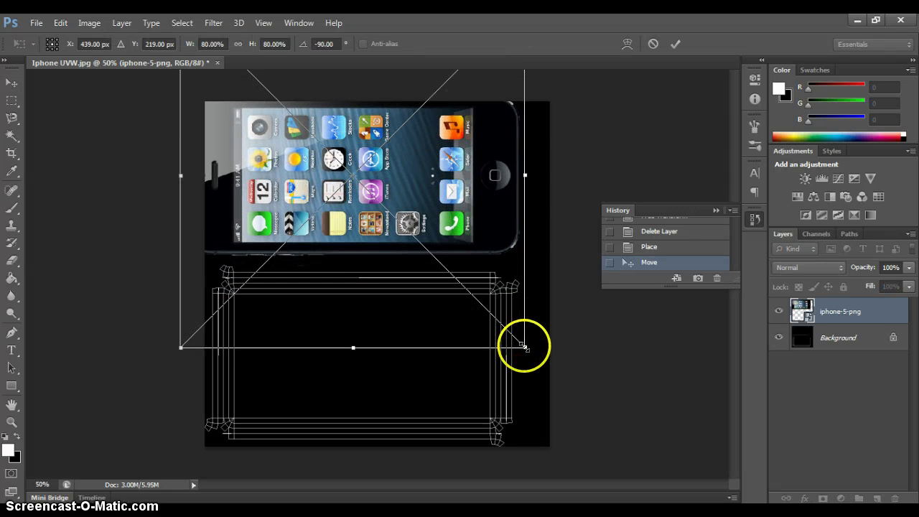
pyautogui.moveTo(525, 347); pyautogui.dragTo(454, 280)
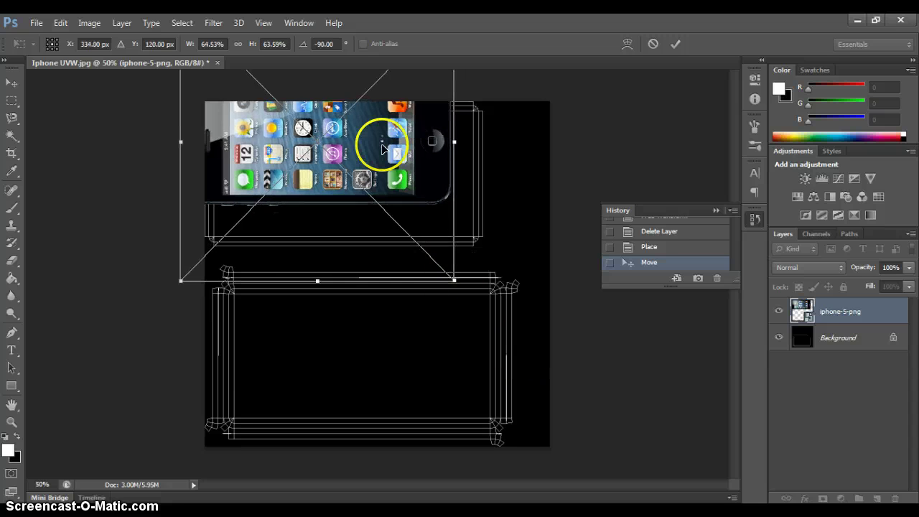
pyautogui.moveTo(384, 149); pyautogui.dragTo(403, 180)
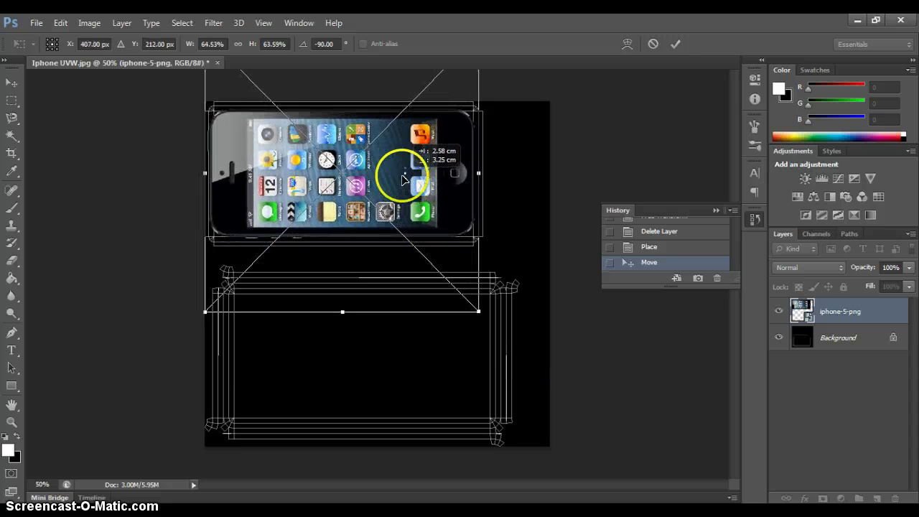
pyautogui.moveTo(478, 311); pyautogui.dragTo(494, 325)
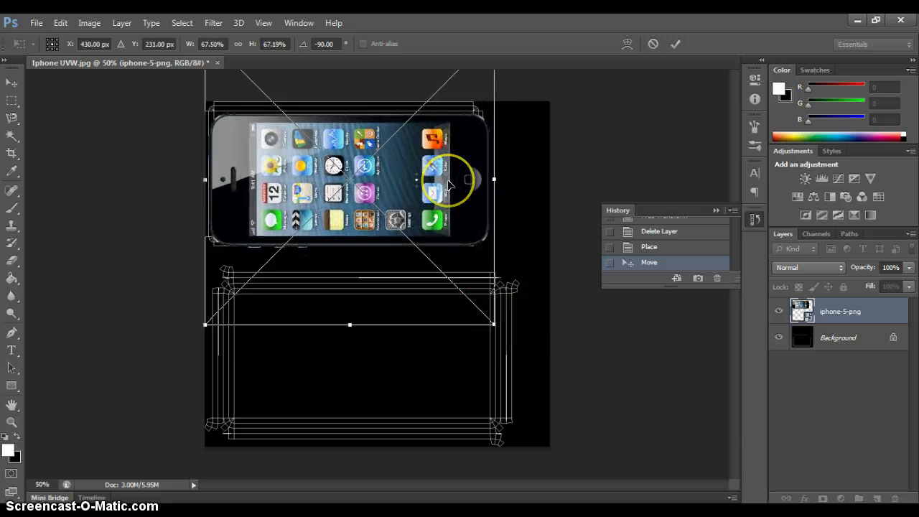
pyautogui.moveTo(455, 186); pyautogui.dragTo(447, 185)
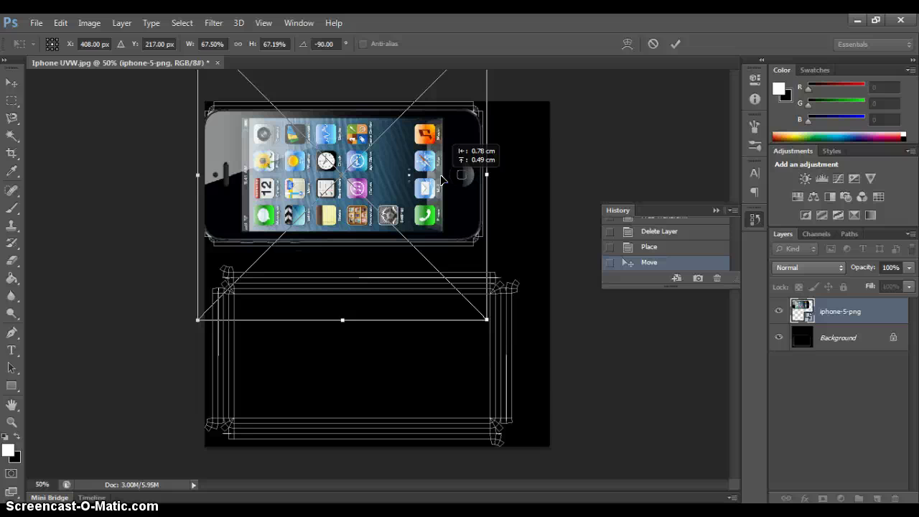
pyautogui.moveTo(441, 178); pyautogui.dragTo(441, 178)
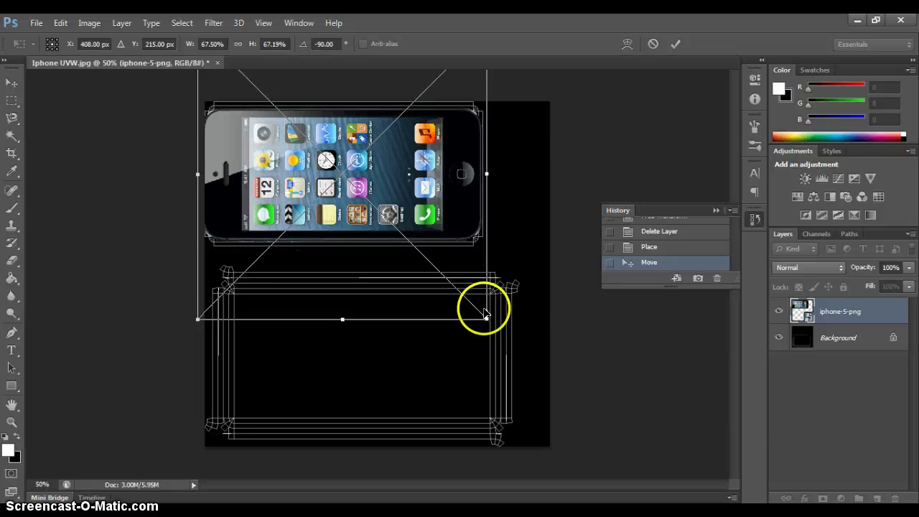
pyautogui.moveTo(484, 318); pyautogui.dragTo(495, 331)
pyautogui.click(430, 183)
pyautogui.moveTo(429, 183); pyautogui.dragTo(410, 195)
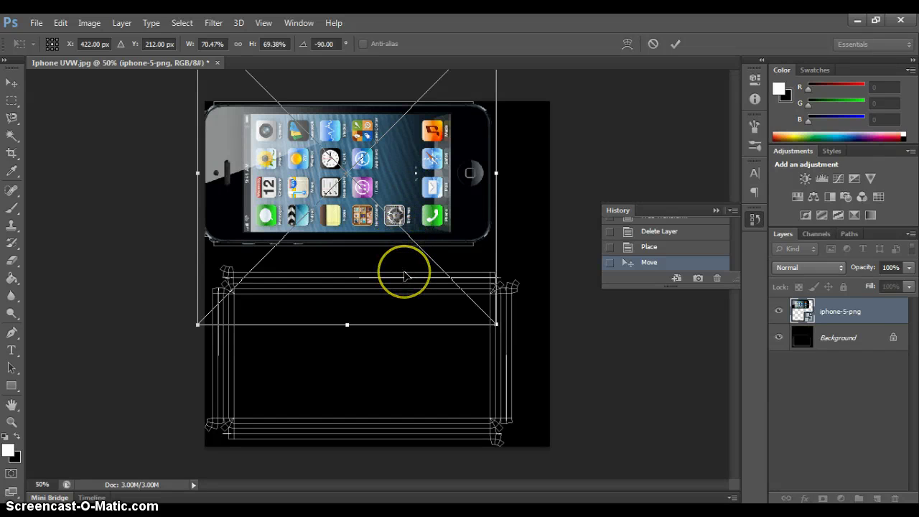
pyautogui.press('Return')
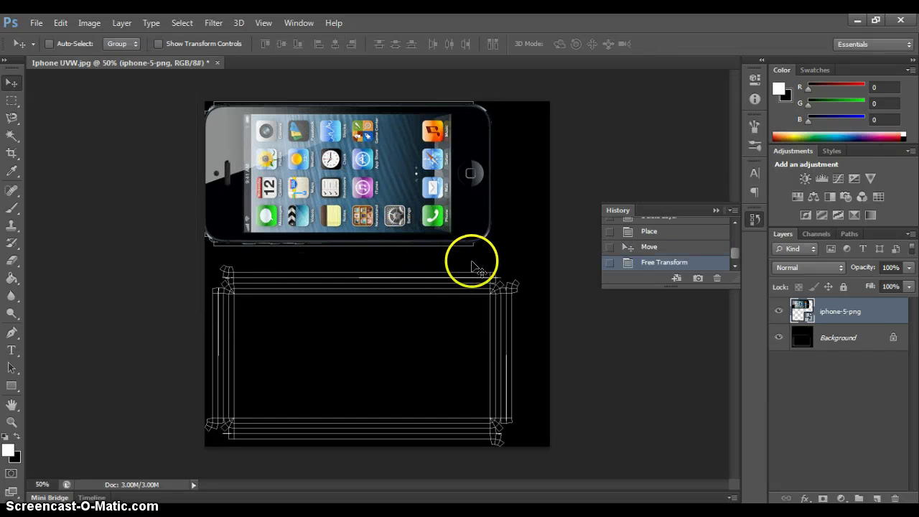
# Step: Add a new layer between the phone image and Background and fill it with black using the Paint Bucket
pyautogui.click(876, 500)
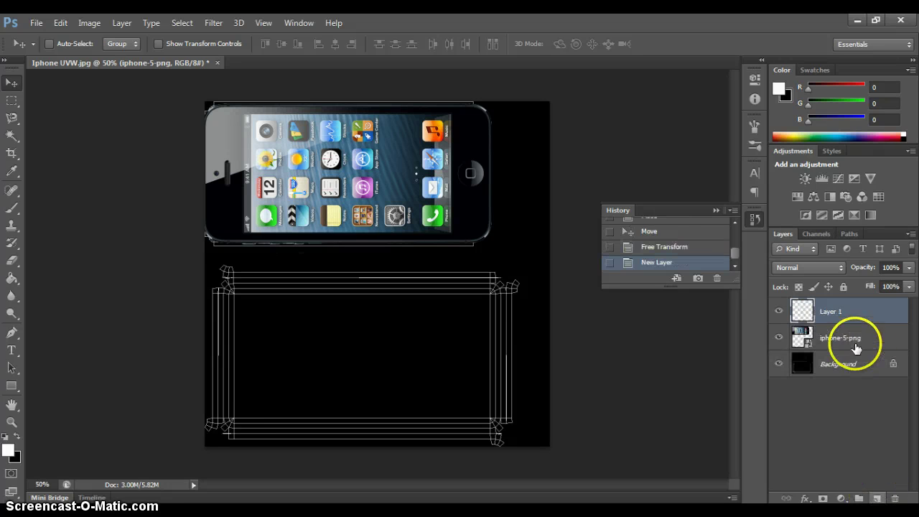
pyautogui.moveTo(845, 309); pyautogui.dragTo(842, 352)
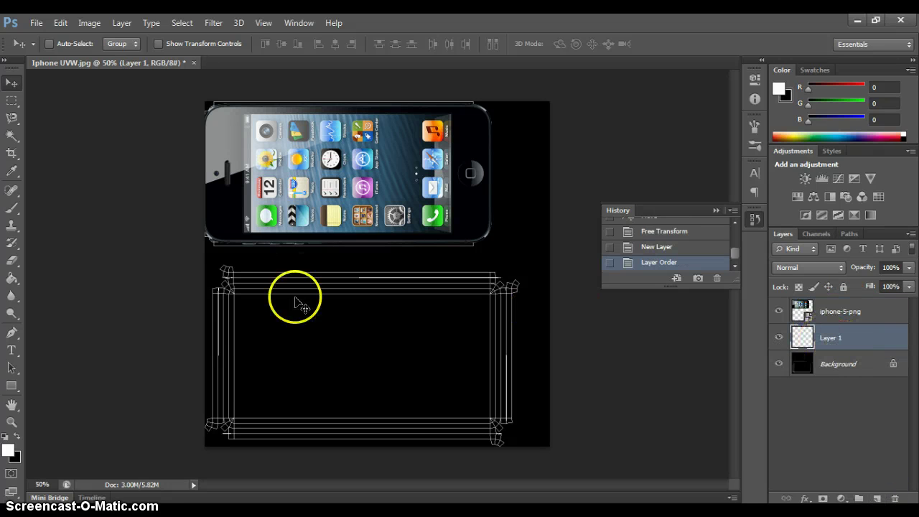
pyautogui.click(9, 453)
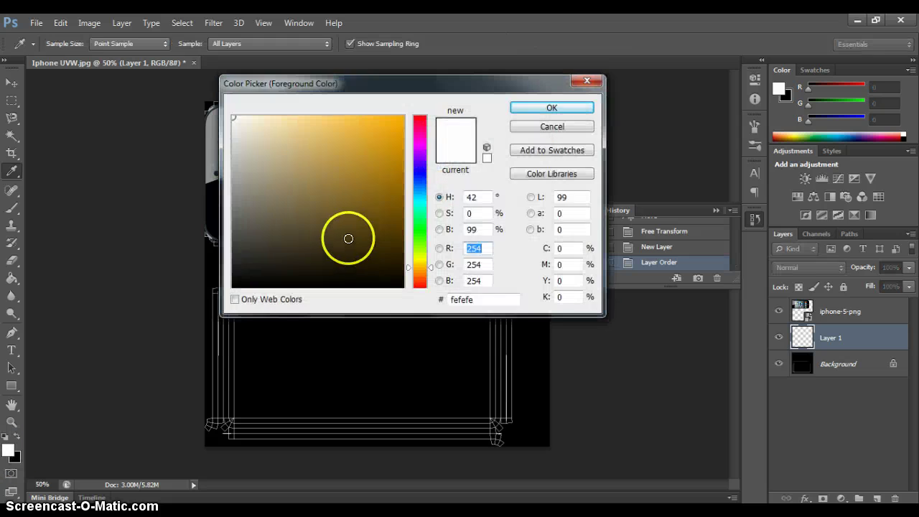
pyautogui.moveTo(349, 238); pyautogui.dragTo(233, 287)
pyautogui.click(577, 105)
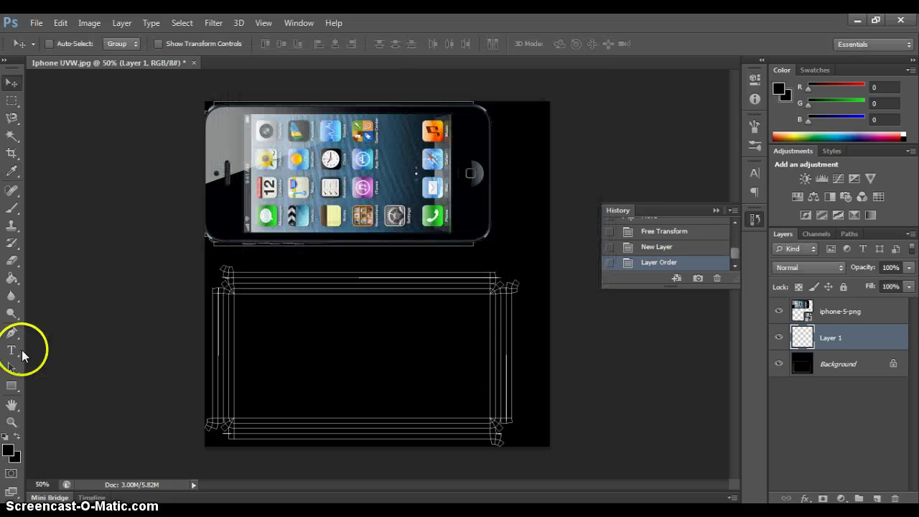
pyautogui.click(12, 280)
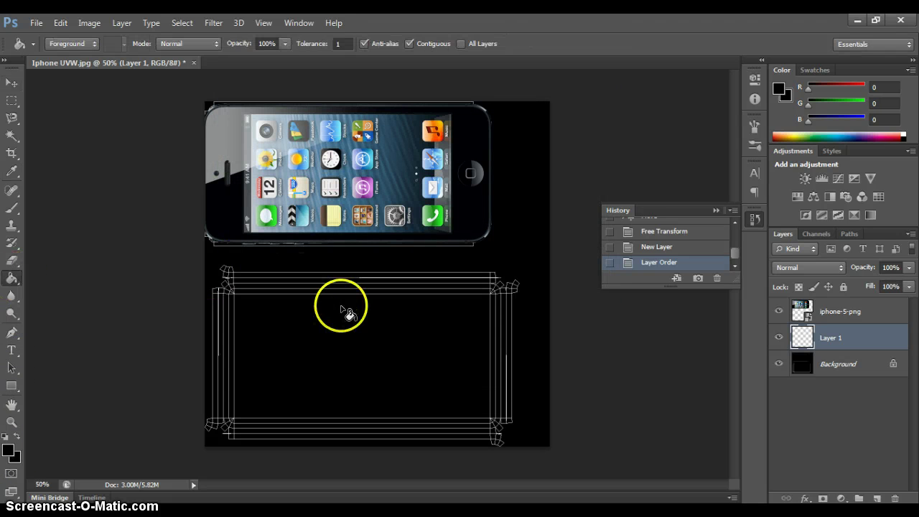
pyautogui.click(355, 286)
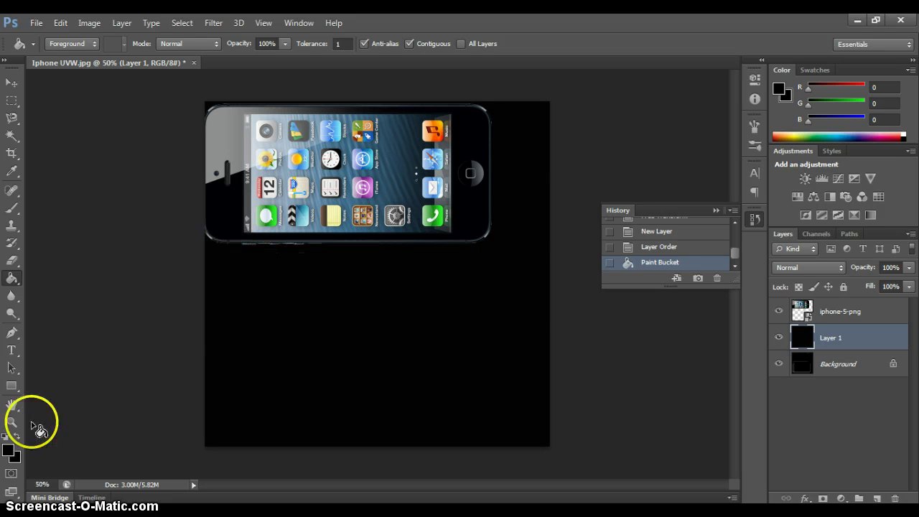
# Step: Sample the phone's dark body colour, 010005, as the foreground colour and refill Layer 1 with it
pyautogui.click(10, 452)
pyautogui.click(216, 205)
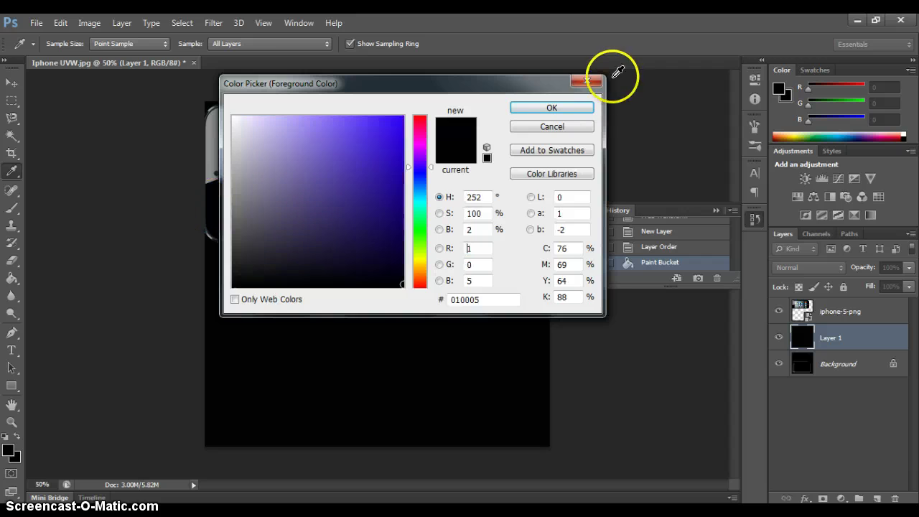
pyautogui.click(551, 108)
pyautogui.click(395, 377)
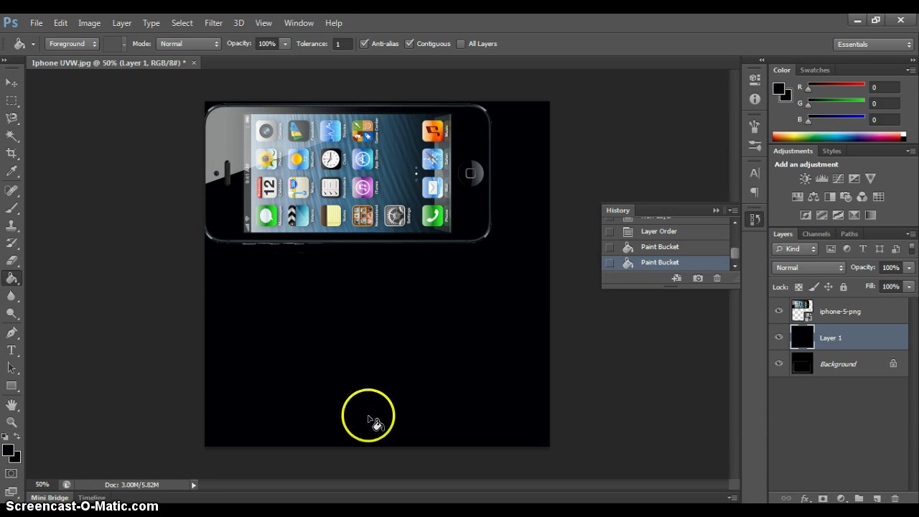
# Step: Hide and restore Layer 1 to compare the phone image with the UV template beneath it
pyautogui.click(779, 337)
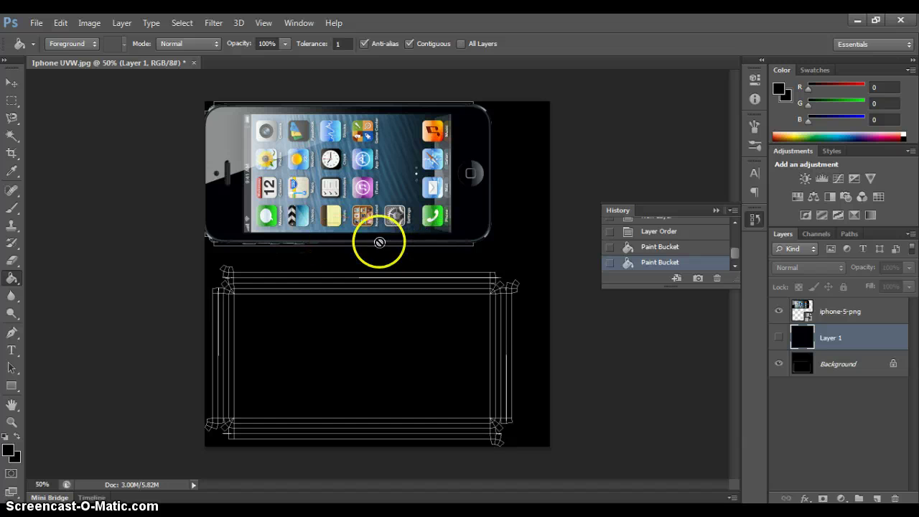
pyautogui.click(779, 337)
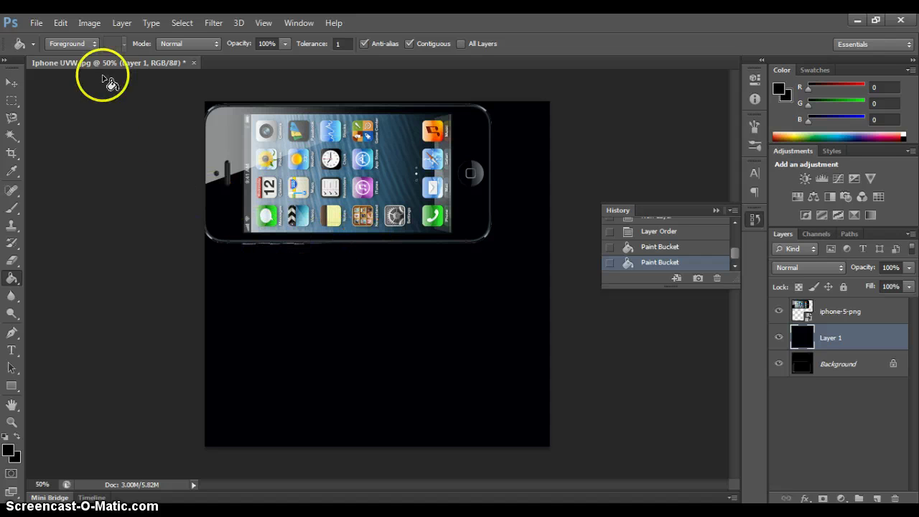
pyautogui.click(36, 24)
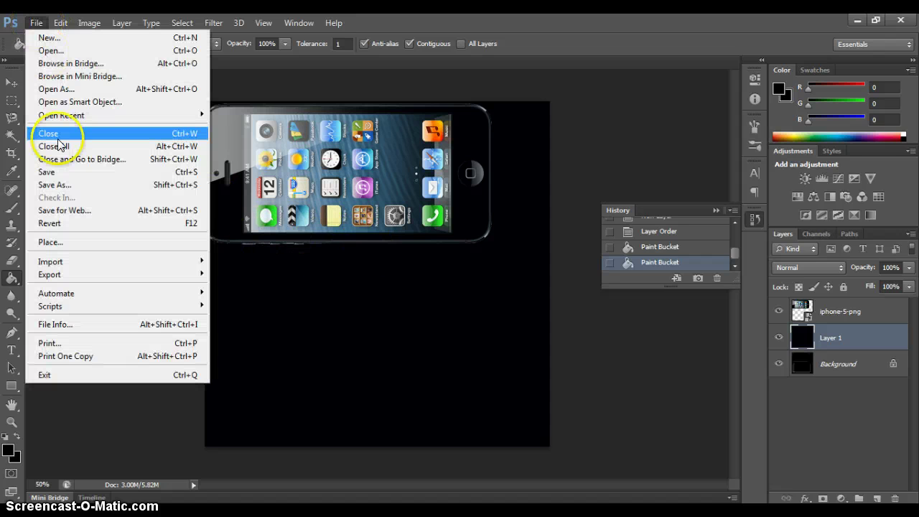
pyautogui.click(102, 182)
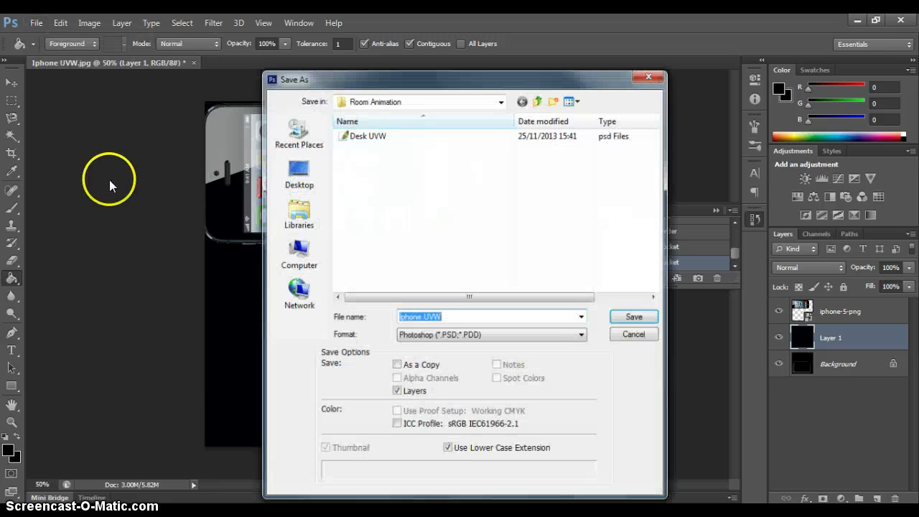
pyautogui.click(635, 335)
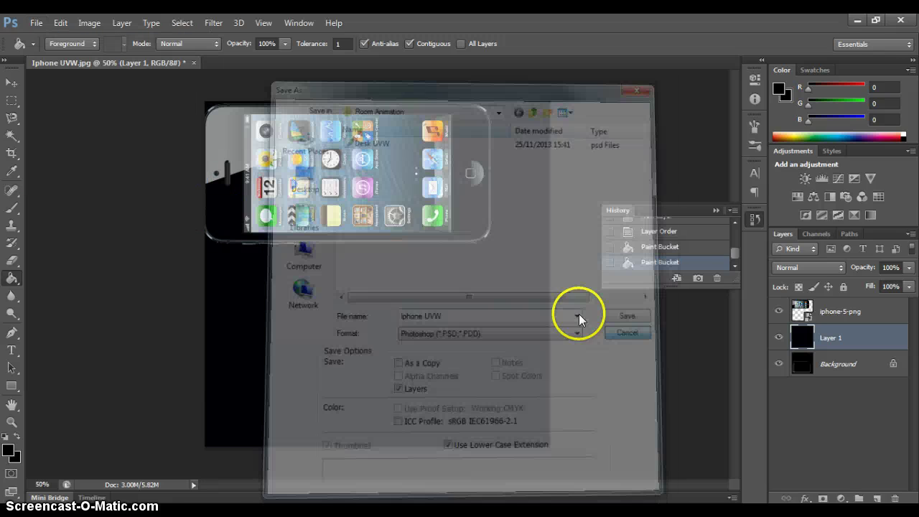
# Step: Nudge the iphone-5-png layer slightly to the right on the canvas
pyautogui.click(9, 85)
pyautogui.click(840, 312)
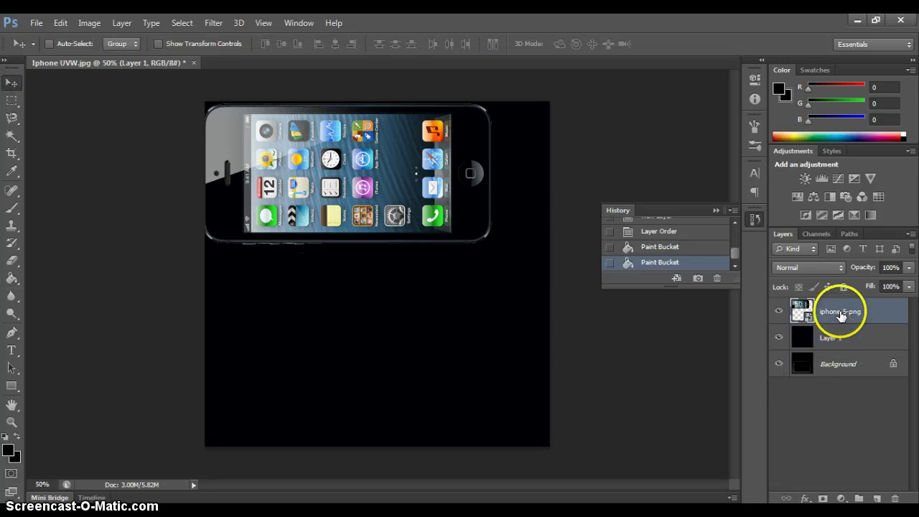
pyautogui.press('Right')
pyautogui.press('Right')
pyautogui.press('Right')
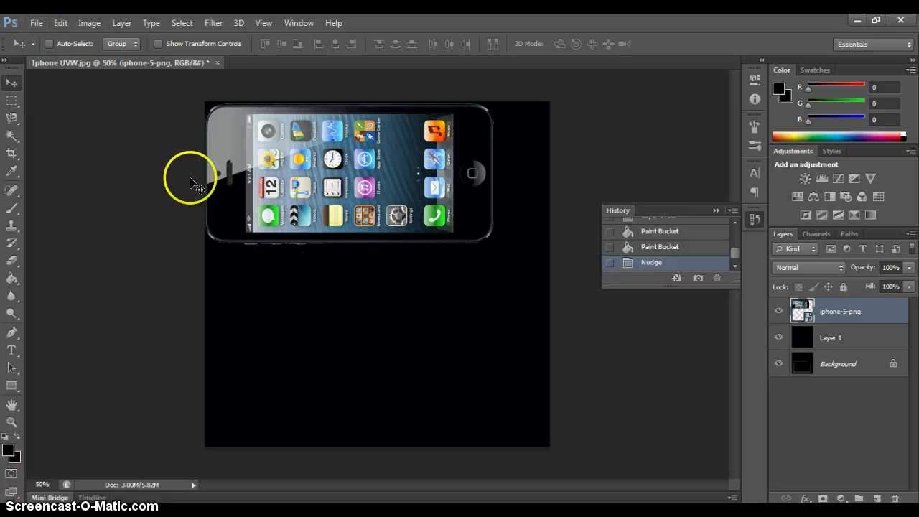
# Step: Save a JPEG copy of the texture as Iphone text.jpg in the Room Animation folder at quality 10, Baseline Standard
pyautogui.click(36, 22)
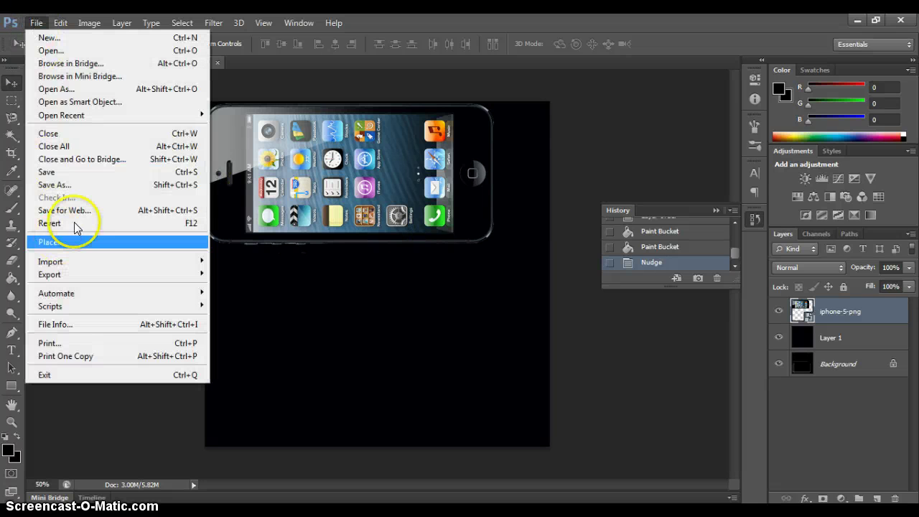
pyautogui.click(91, 185)
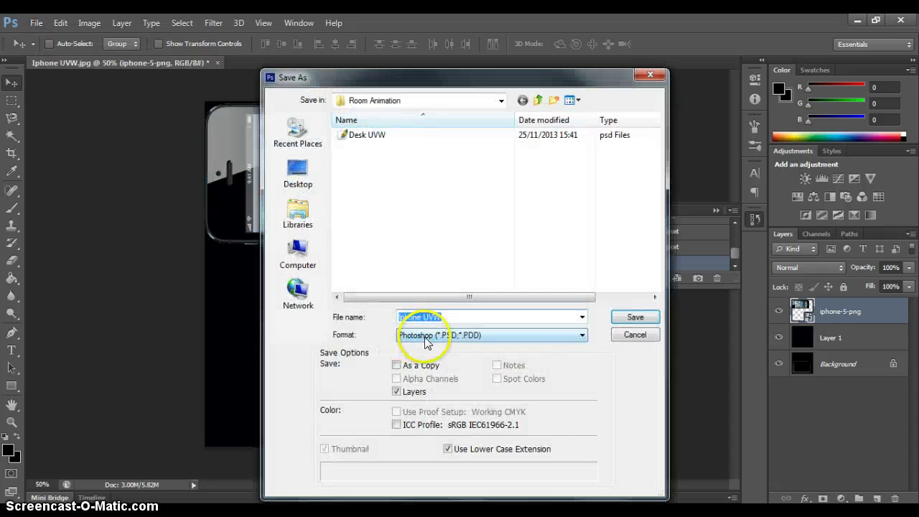
pyautogui.click(430, 335)
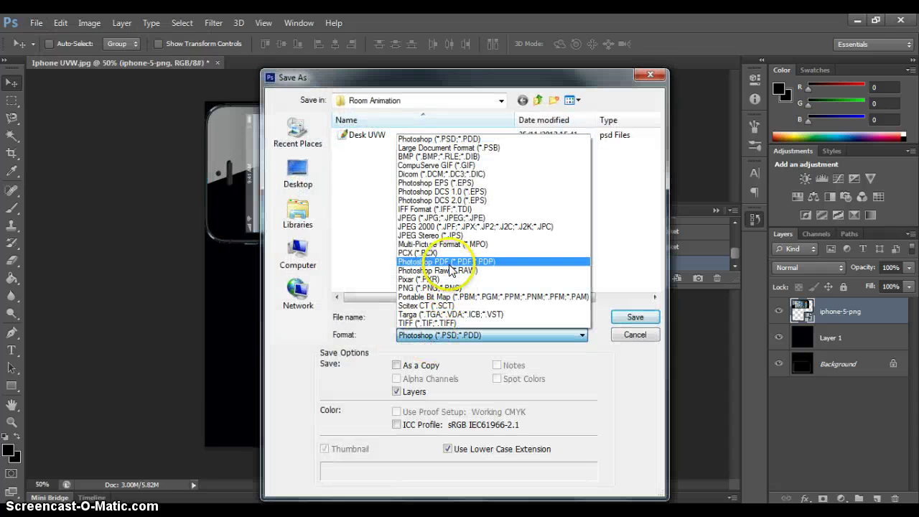
pyautogui.click(445, 217)
pyautogui.click(437, 317)
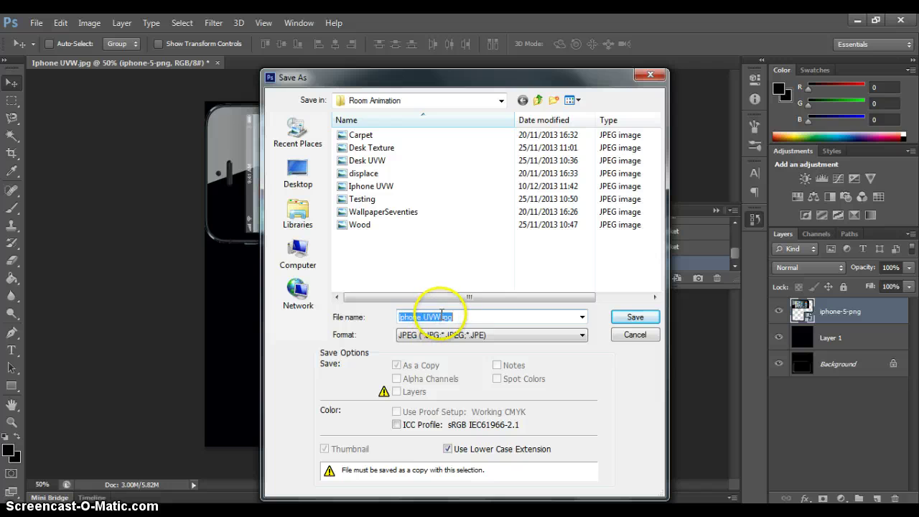
pyautogui.click(440, 317)
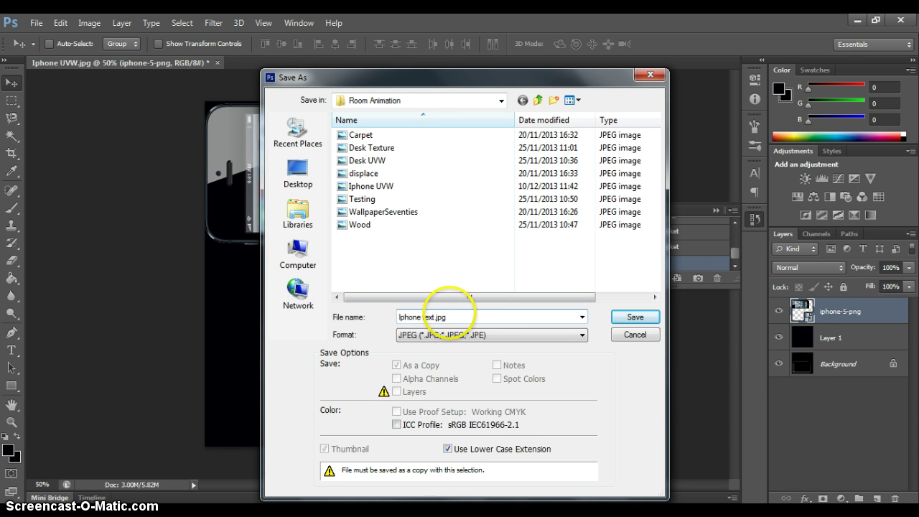
pyautogui.press('Return')
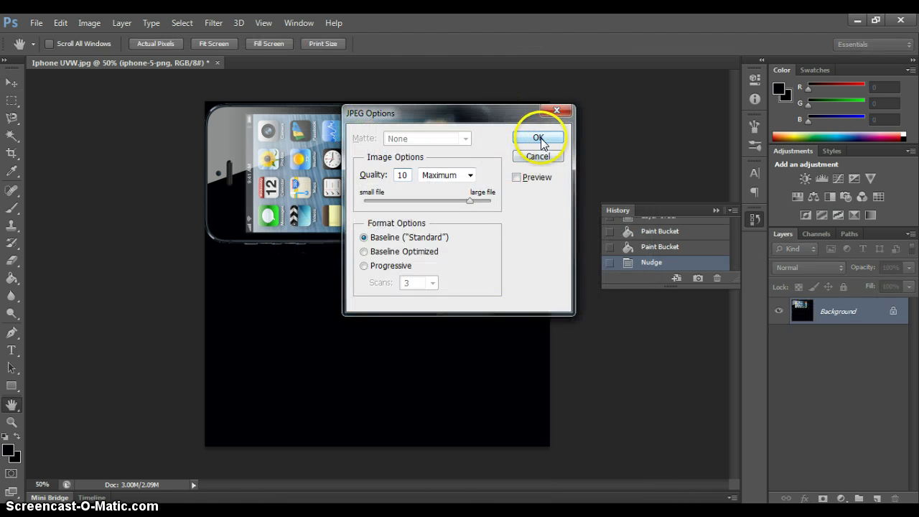
pyautogui.click(539, 137)
# Step: Switch to 3ds Max and select the unused 07 - Default material in the Material Editor
pyautogui.moveTo(393, 514)
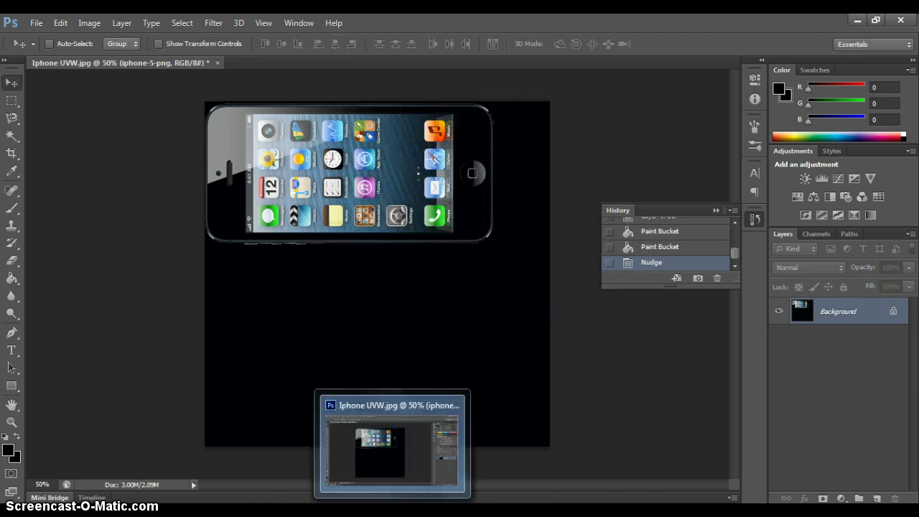
pyautogui.hotkey('alt', 'Tab')
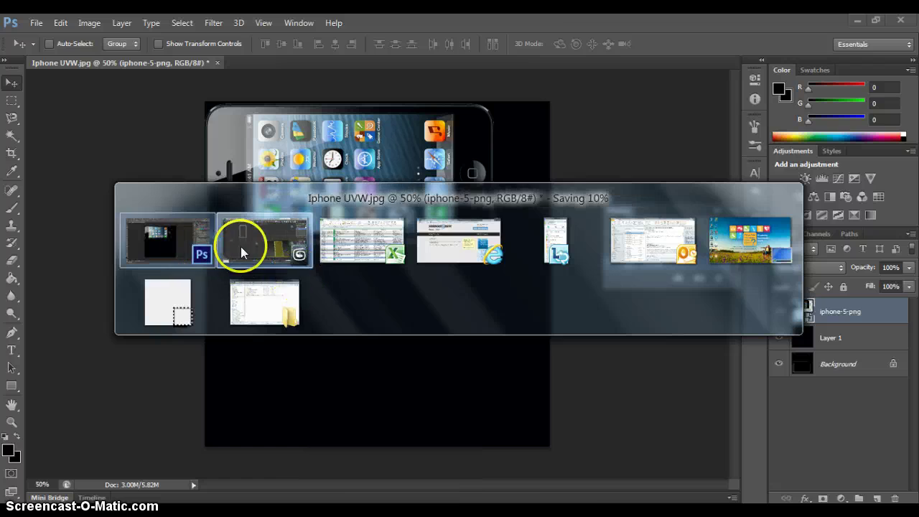
pyautogui.click(241, 246)
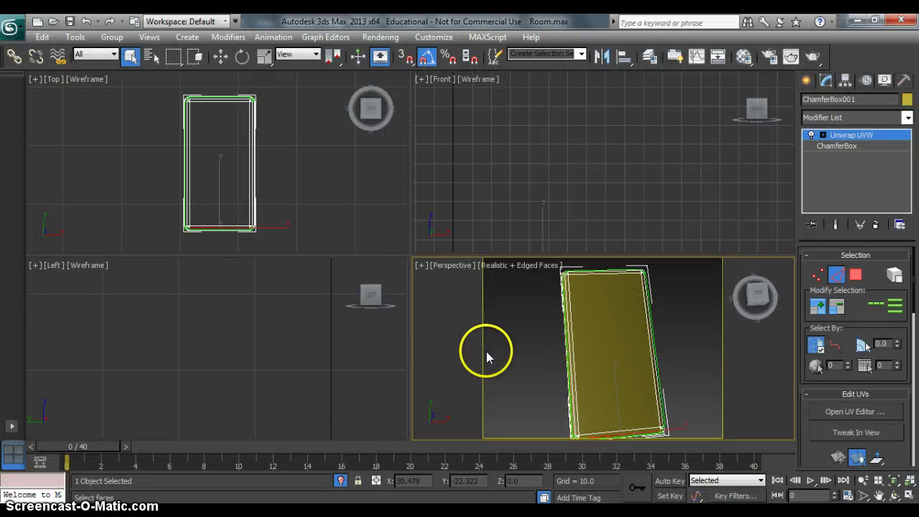
pyautogui.press('m')
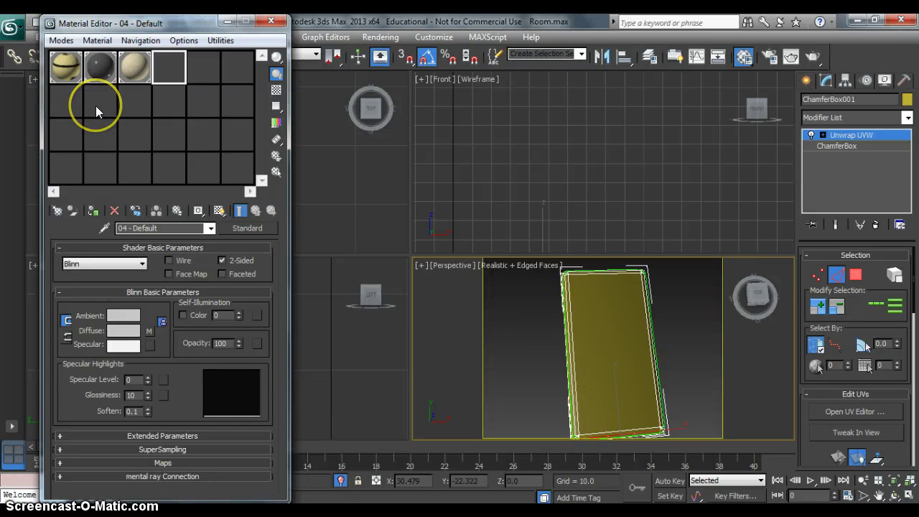
pyautogui.click(72, 102)
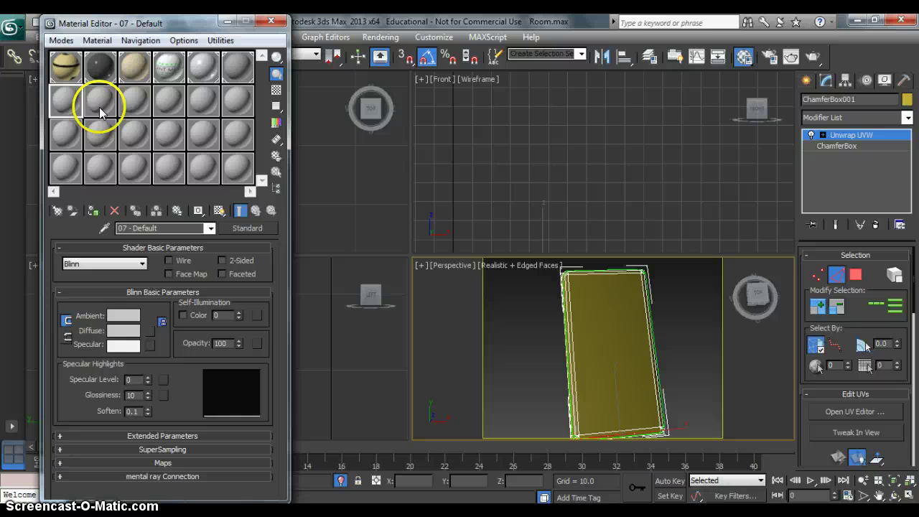
# Step: Assign a Bitmap map to the material's Diffuse channel using Iphone text from the Room Animation folder
pyautogui.click(150, 331)
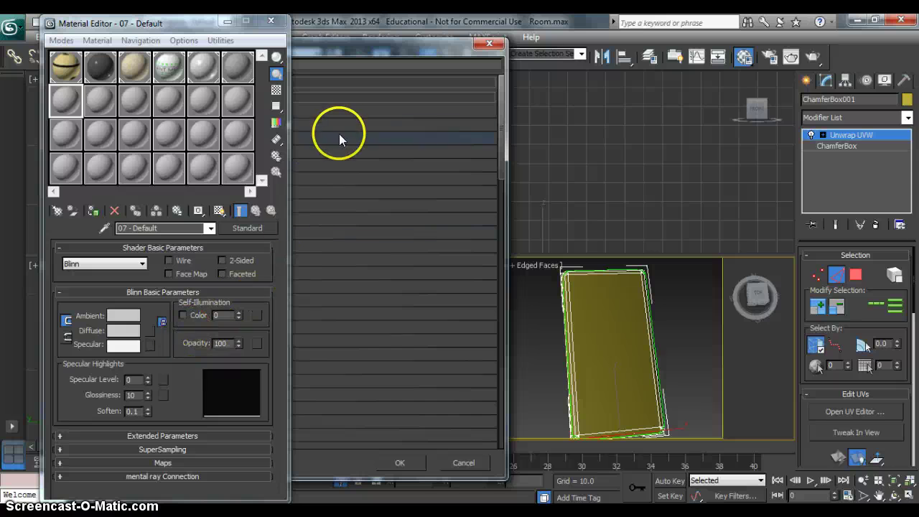
pyautogui.click(400, 46)
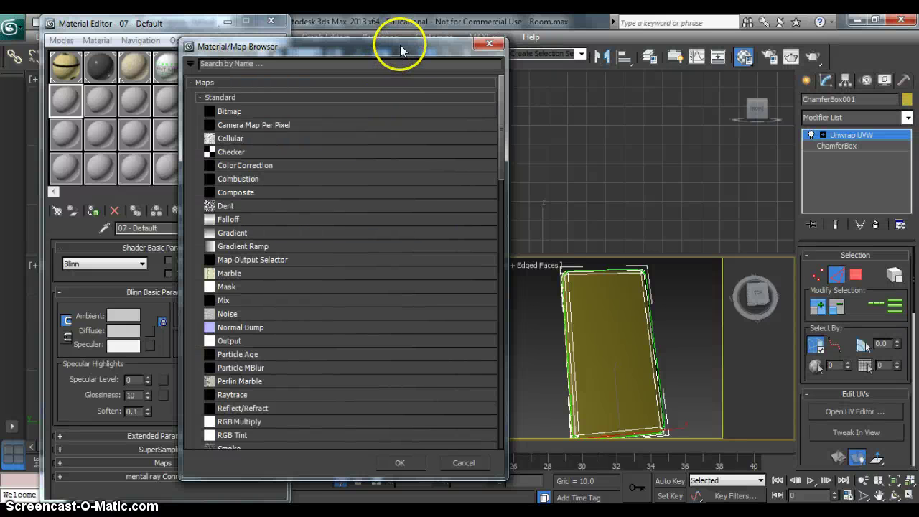
pyautogui.doubleClick(236, 114)
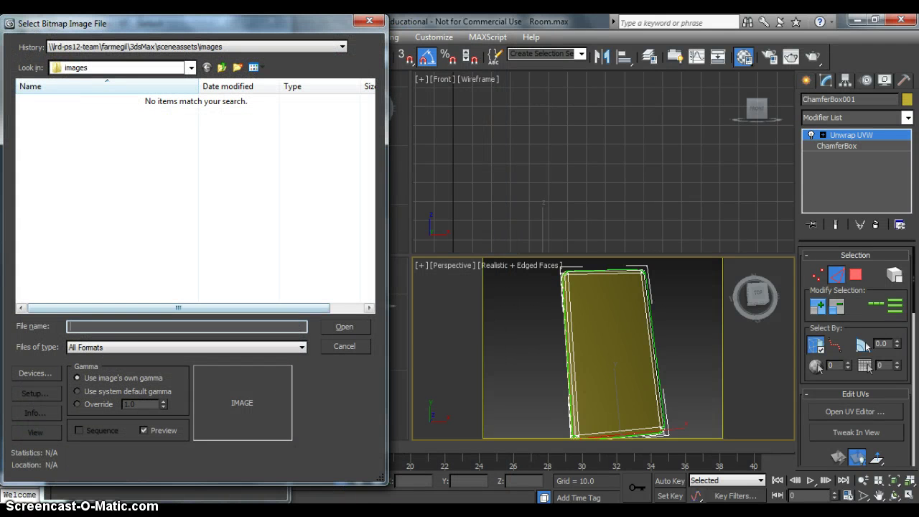
pyautogui.click(154, 47)
pyautogui.click(154, 58)
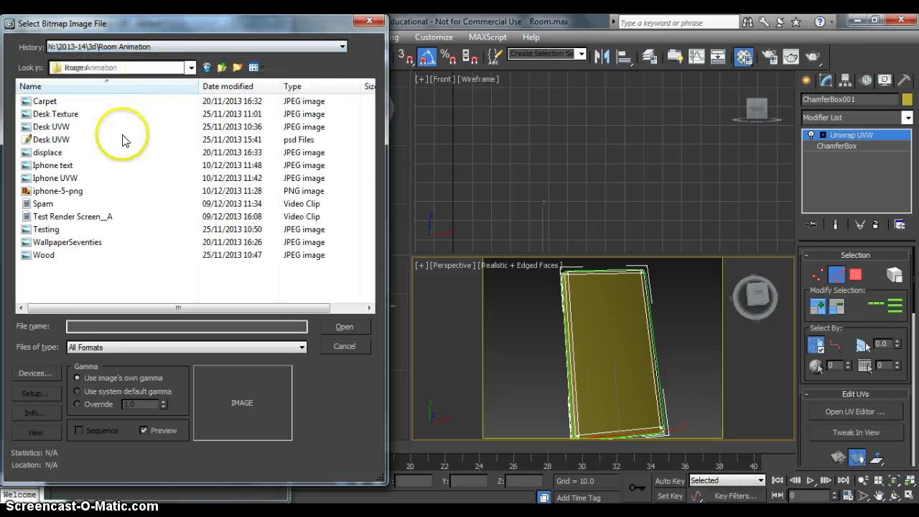
pyautogui.doubleClick(54, 165)
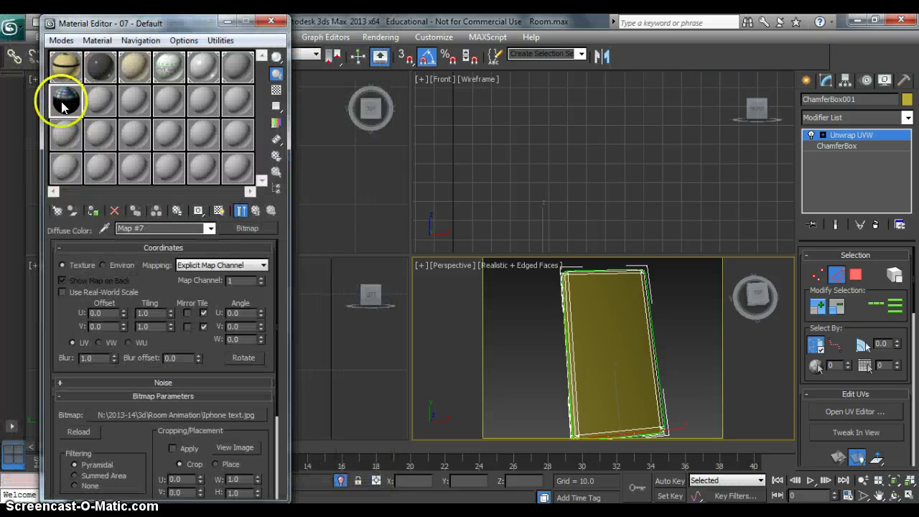
# Step: Apply the 07 - Default material to the chamfered box and show its map in the viewport
pyautogui.moveTo(62, 106); pyautogui.dragTo(493, 334)
pyautogui.moveTo(598, 365); pyautogui.dragTo(599, 365)
pyautogui.click(218, 210)
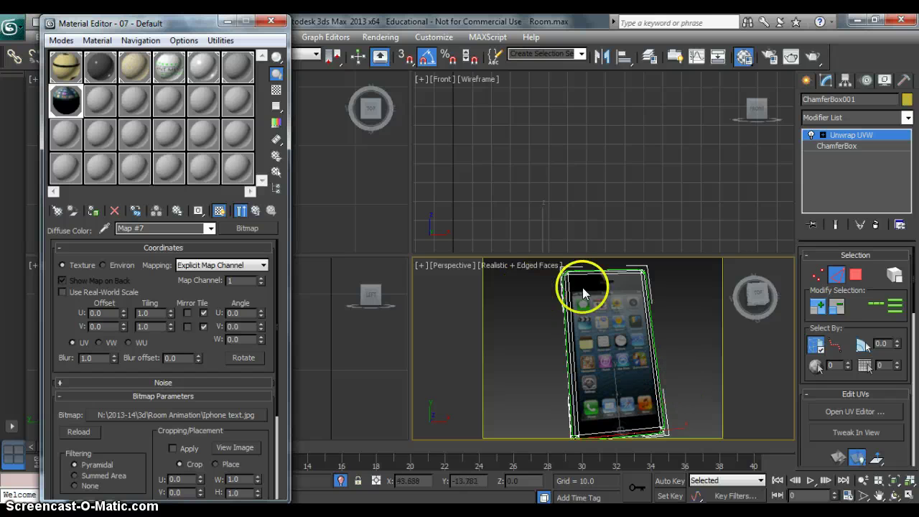
# Step: Turn off Edged Faces in the Perspective viewport, and leave the Unwrap UVW edge selection with the box deselected
pyautogui.click(531, 264)
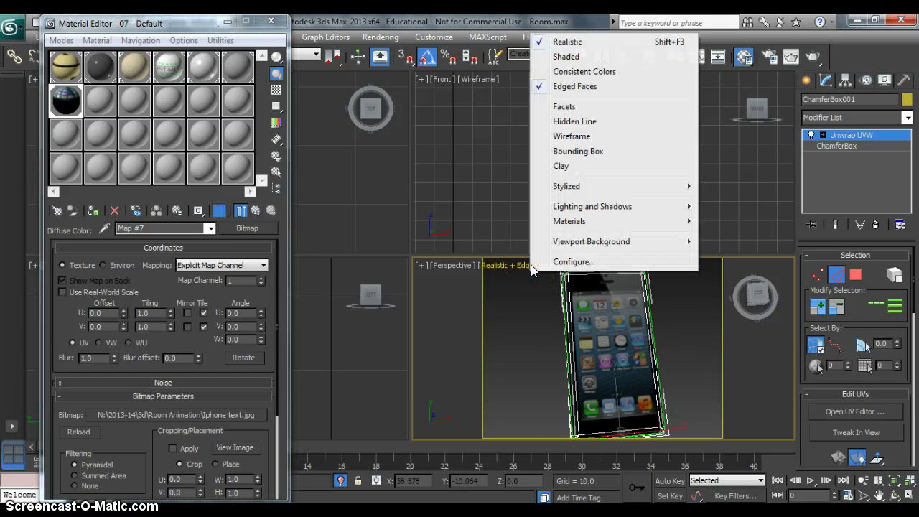
pyautogui.click(567, 87)
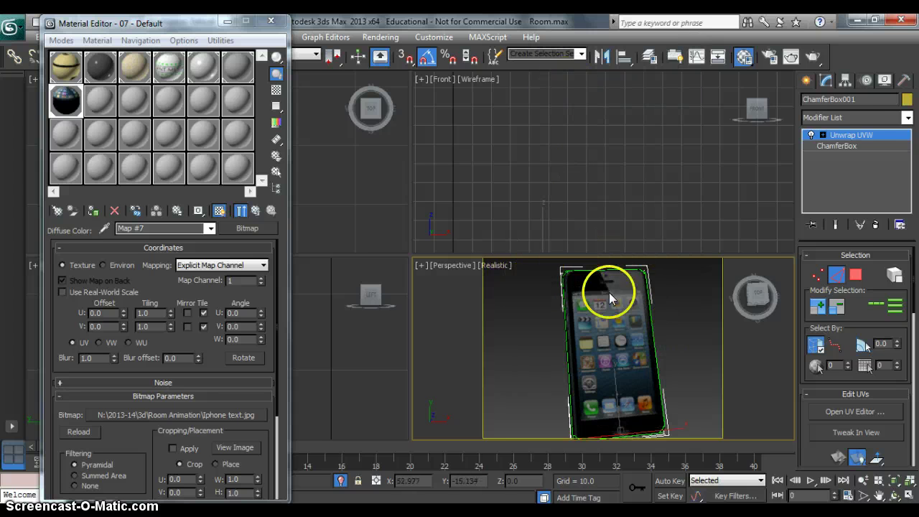
pyautogui.click(864, 140)
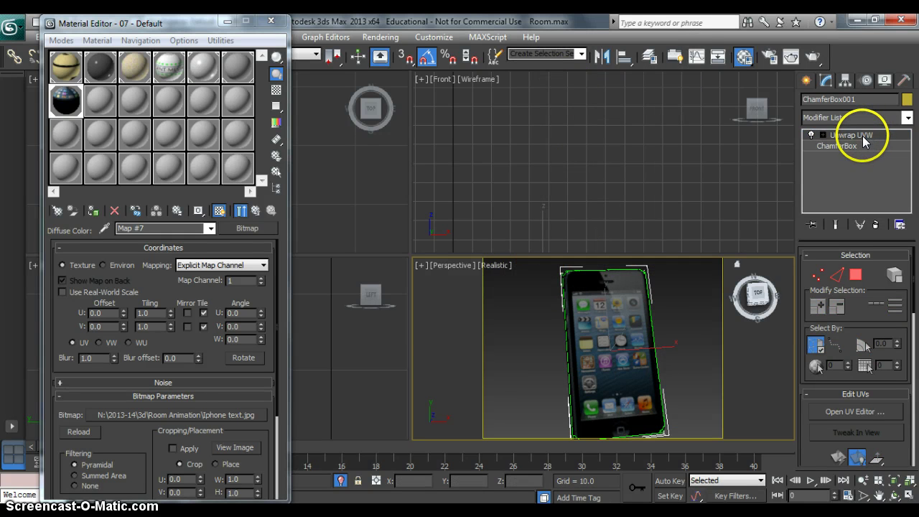
pyautogui.click(271, 24)
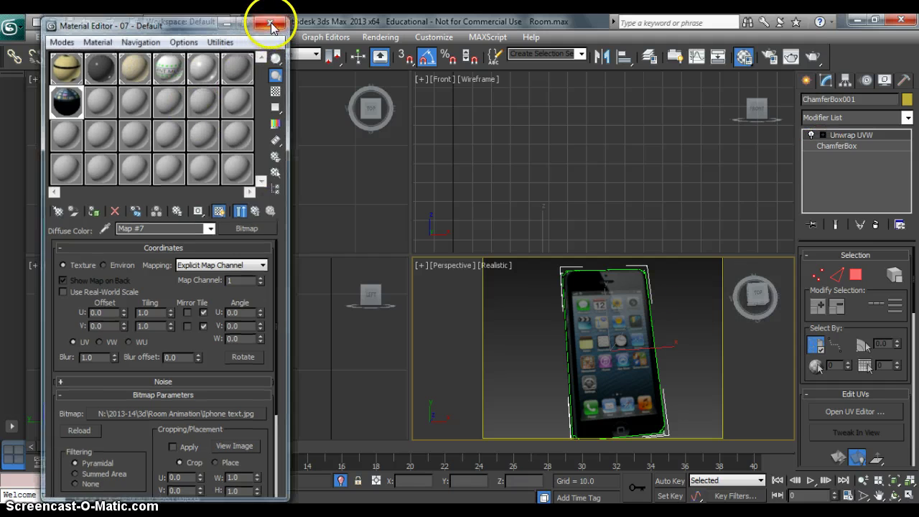
pyautogui.click(504, 358)
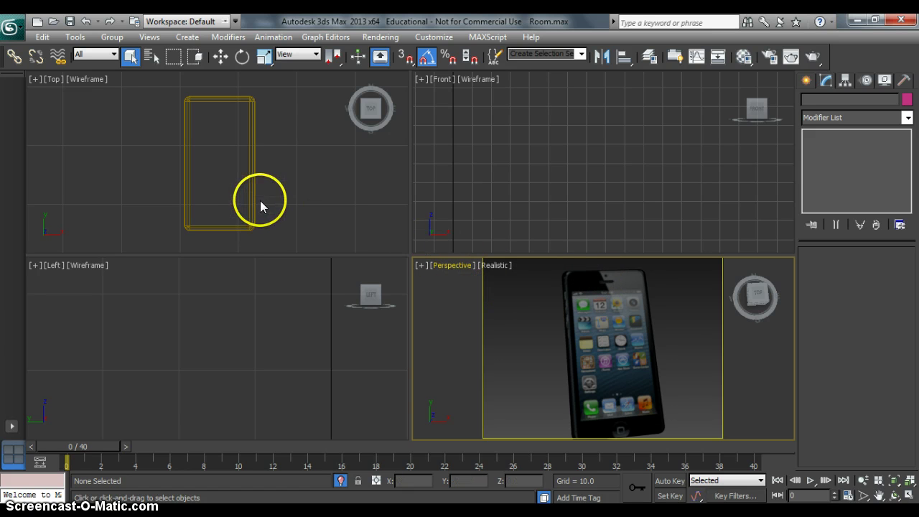
# Step: Select the textured phone box and exit isolation mode to bring back the whole room scene
pyautogui.click(589, 352)
pyautogui.hotkey('alt', 'q')
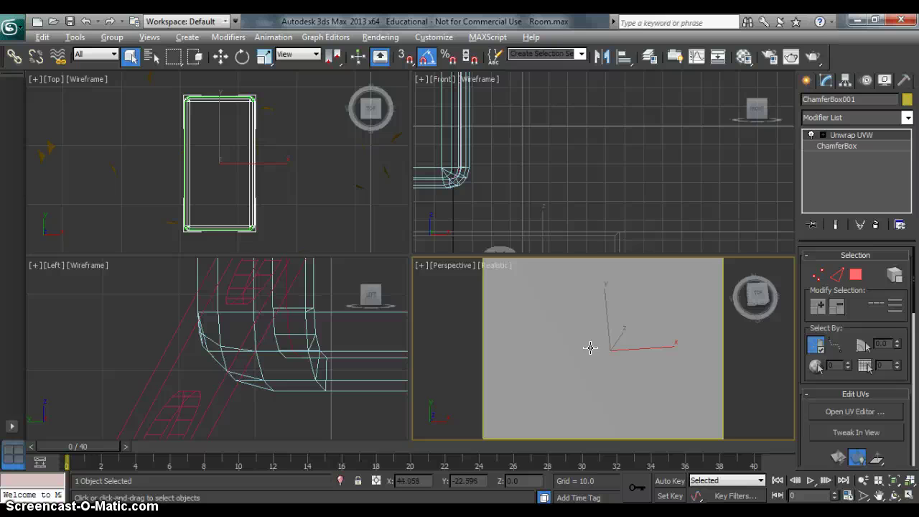
pyautogui.moveTo(619, 334); pyautogui.dragTo(619, 339, button='middle')
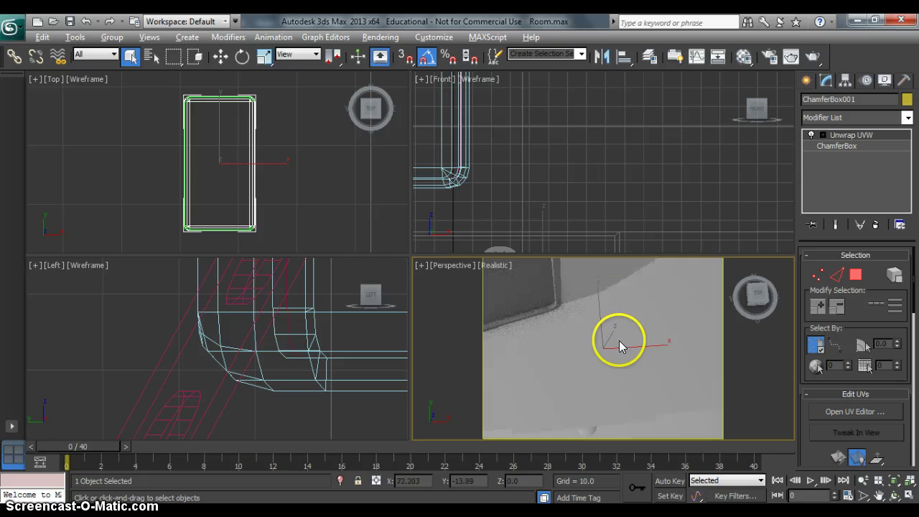
pyautogui.scroll(-3, 619, 345)
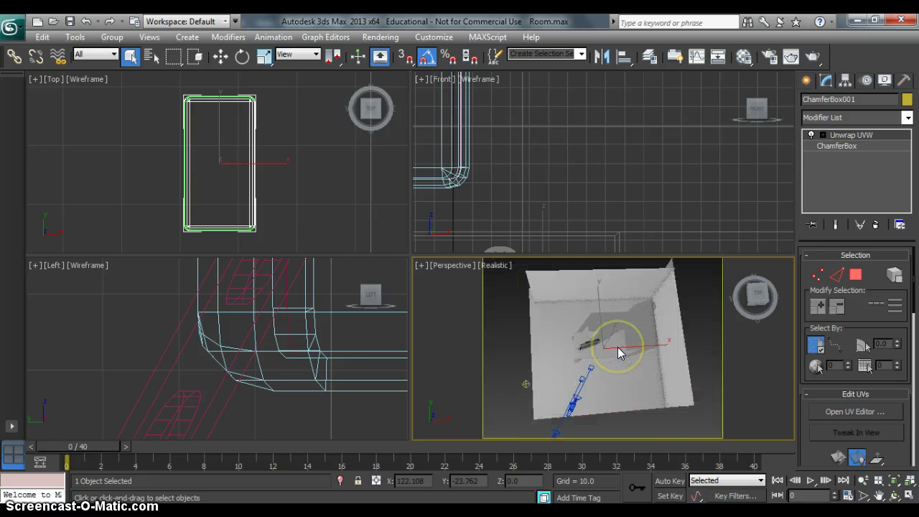
pyautogui.scroll(3, 619, 345)
pyautogui.scroll(-2, 619, 345)
# Step: Activate the Move tool for the phone box and look at the room through Camera002
pyautogui.click(222, 59)
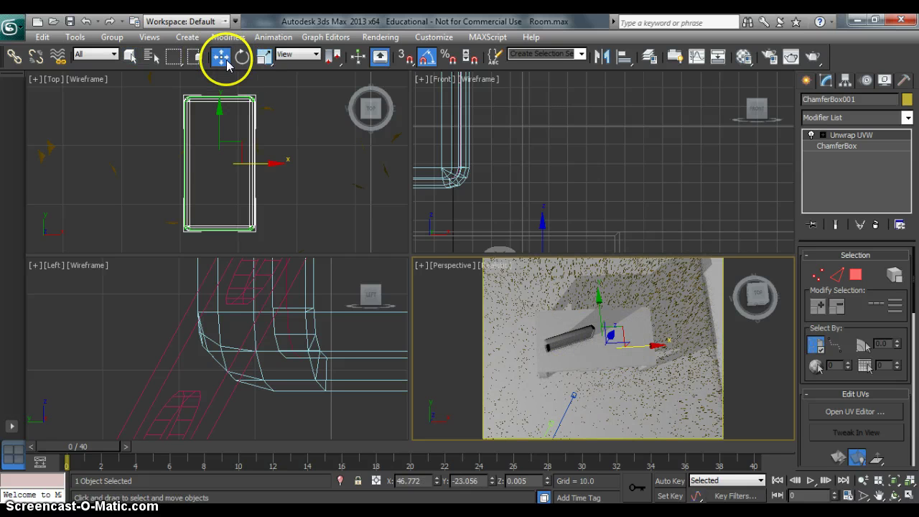
pyautogui.press('c')
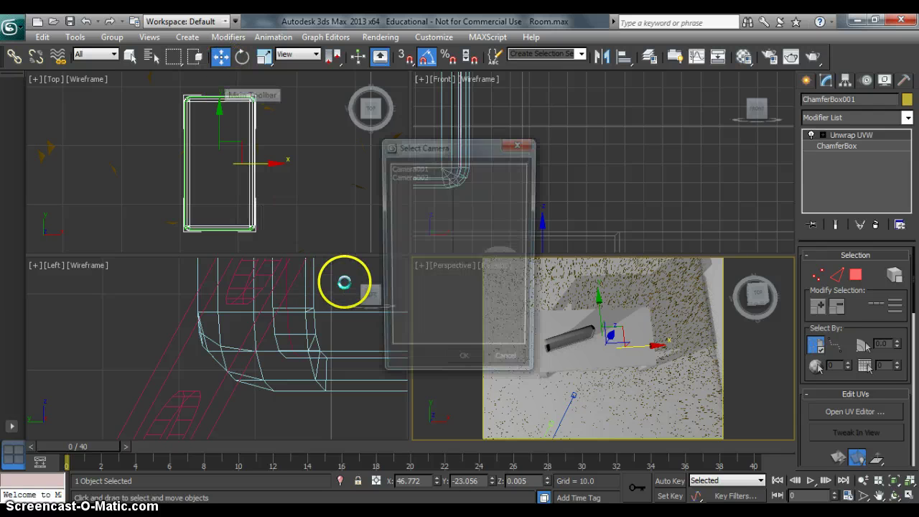
pyautogui.click(411, 177)
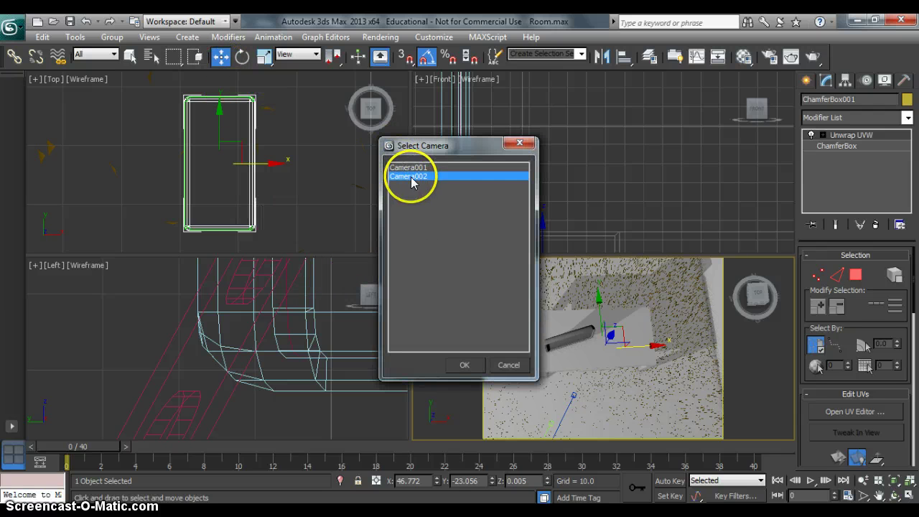
pyautogui.click(459, 365)
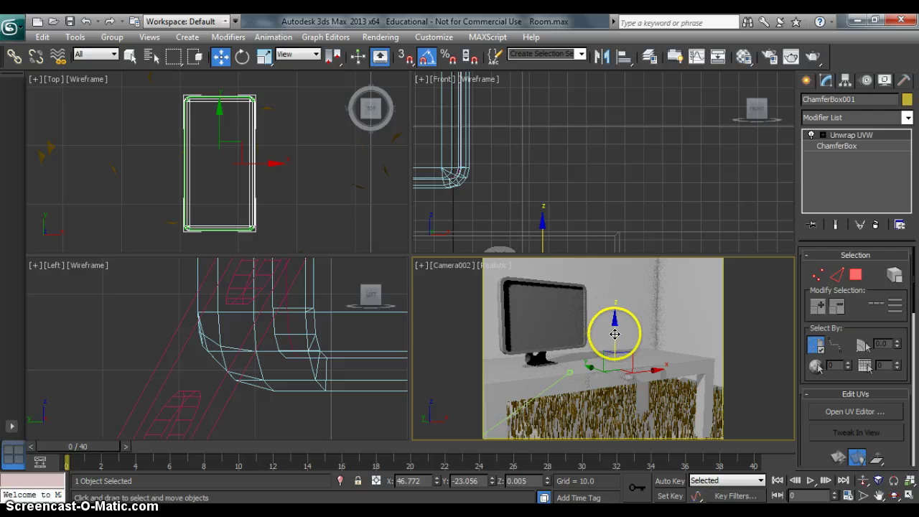
# Step: Raise the phone box onto the desk surface at a height of about 24.3, and scale it uniformly to about 167%
pyautogui.moveTo(615, 334); pyautogui.dragTo(615, 312)
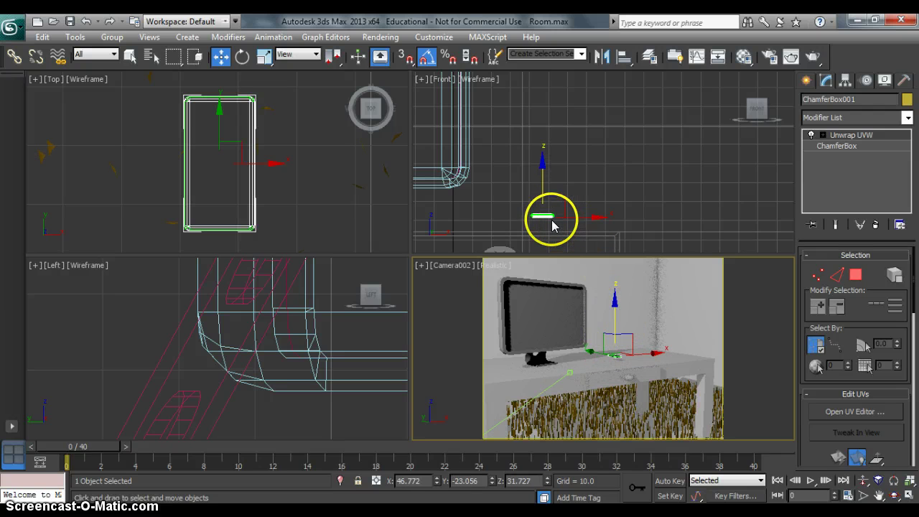
pyautogui.scroll(2, 552, 225)
pyautogui.moveTo(570, 187); pyautogui.dragTo(652, 98, button='middle')
pyautogui.moveTo(579, 148); pyautogui.dragTo(580, 177)
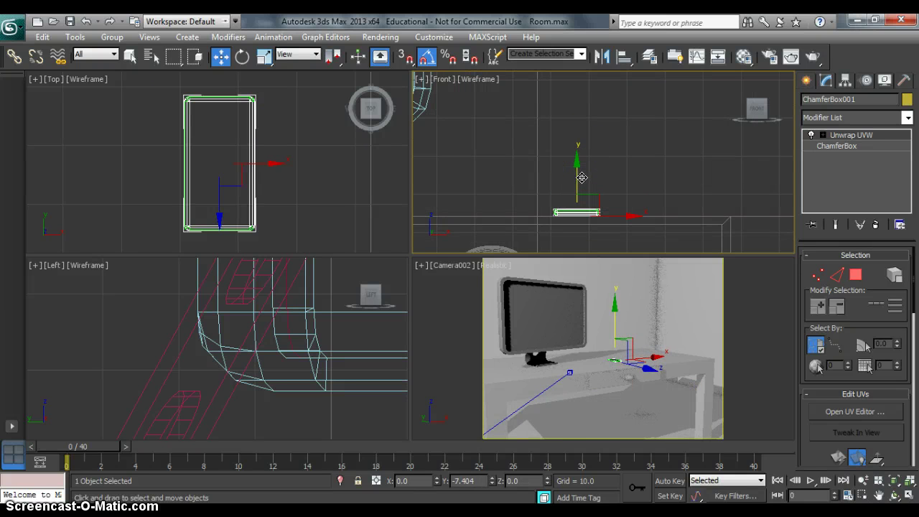
pyautogui.click(264, 56)
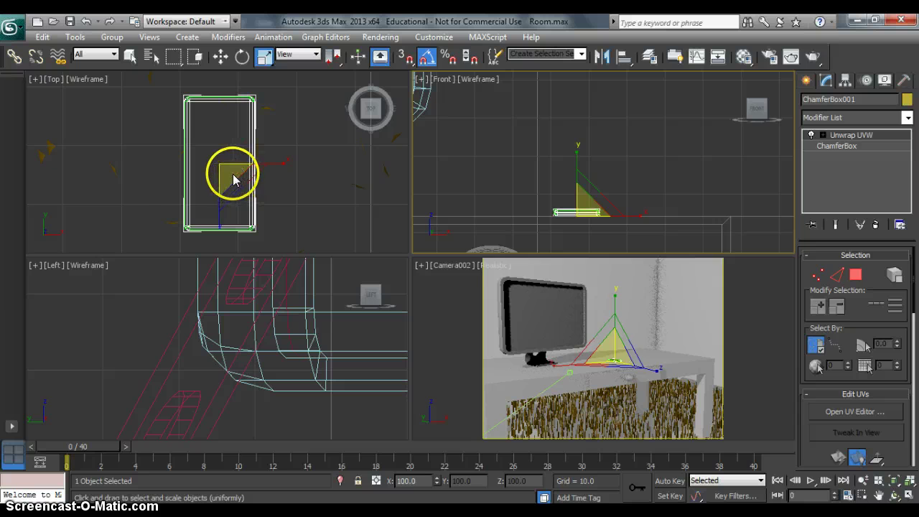
pyautogui.moveTo(228, 160); pyautogui.dragTo(246, 113)
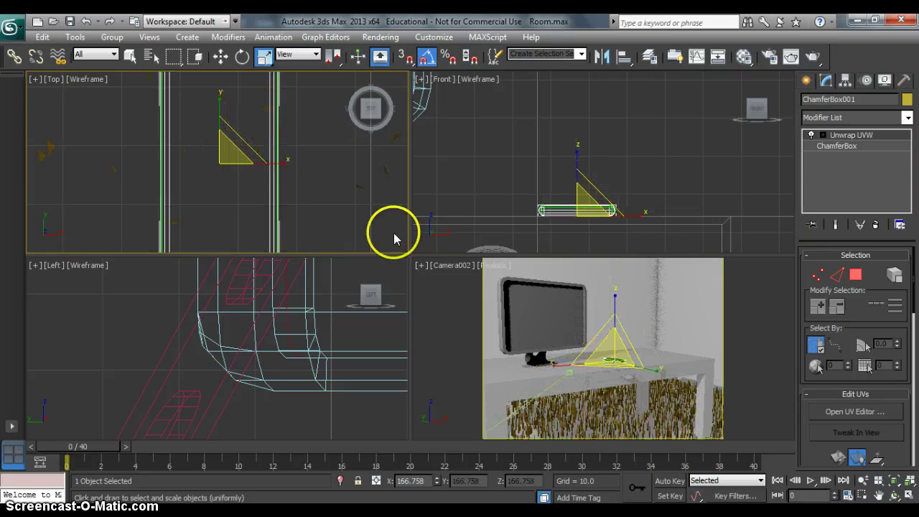
# Step: Rotate the phone diagonally about its vertical axis and move it along the desk to X of about 120.6
pyautogui.click(242, 56)
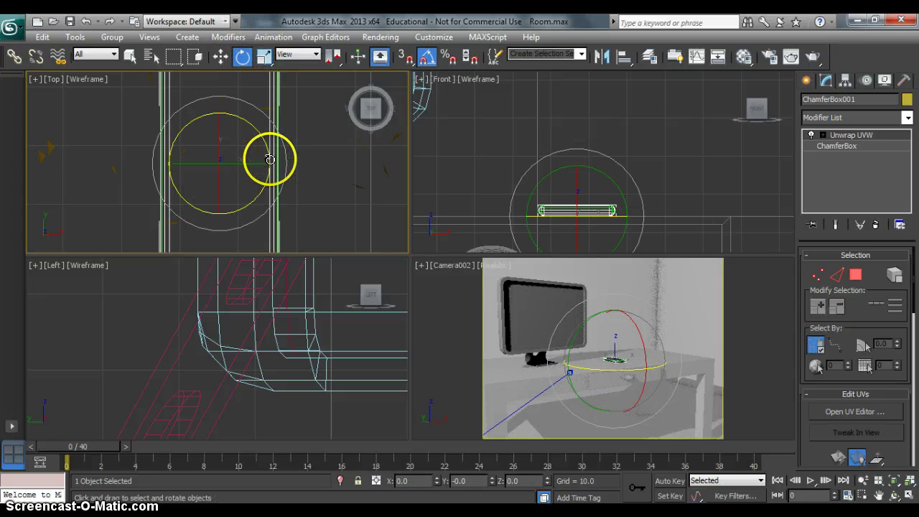
pyautogui.moveTo(270, 159); pyautogui.dragTo(480, 185)
pyautogui.click(221, 56)
pyautogui.click(252, 165)
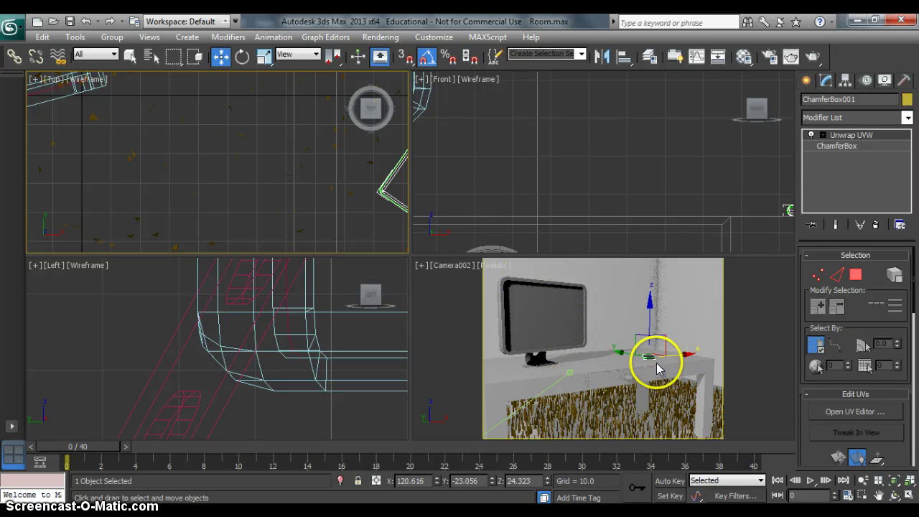
# Step: Examine the phone's placement on the desk up close in a Perspective view, and return to the Camera002 view
pyautogui.middleClick(443, 297)
pyautogui.press('p')
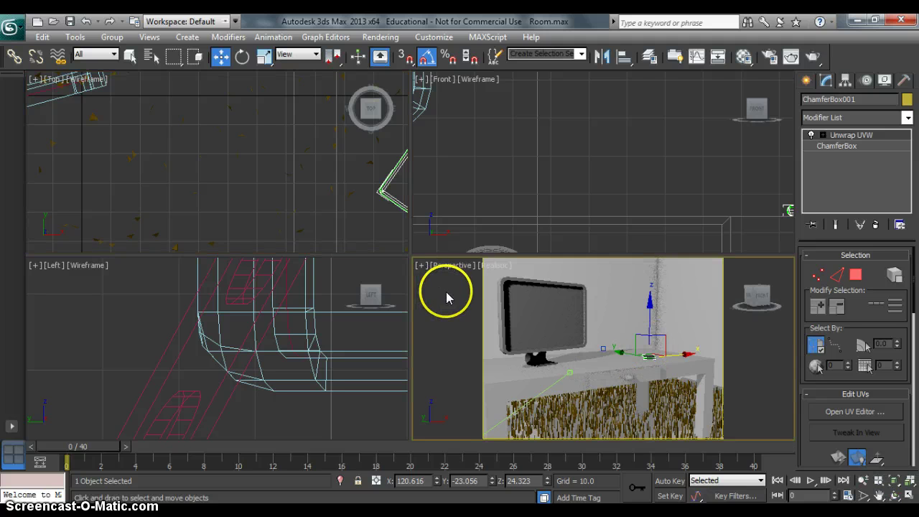
pyautogui.press('z')
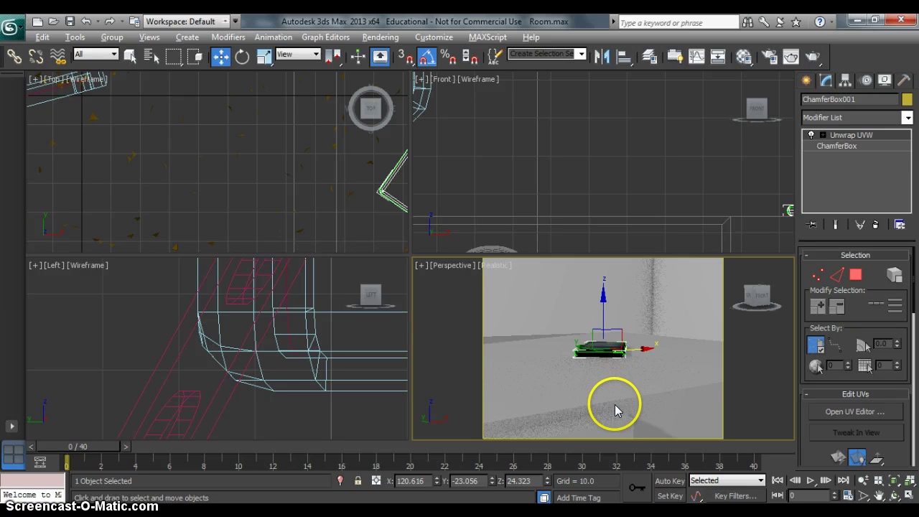
pyautogui.scroll(8, 603, 366)
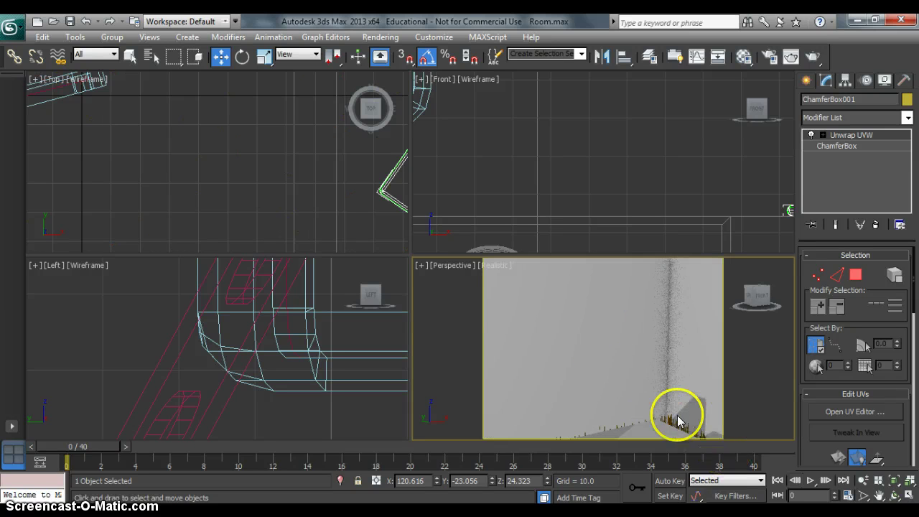
pyautogui.moveTo(677, 410); pyautogui.dragTo(649, 277, button='middle')
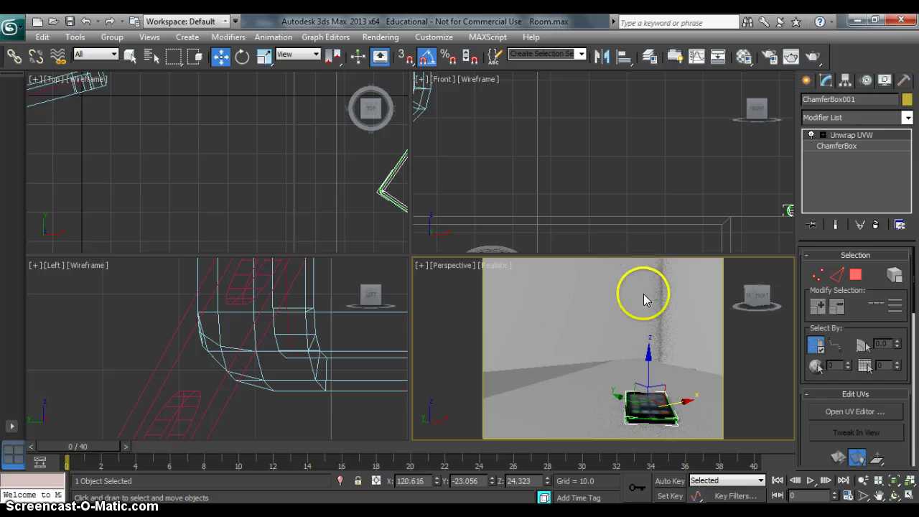
pyautogui.scroll(-4, 652, 389)
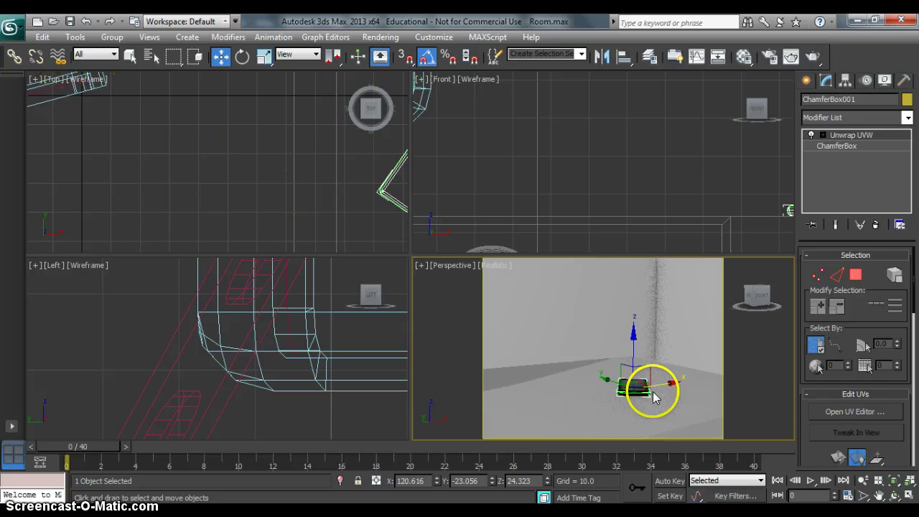
pyautogui.scroll(-3, 580, 369)
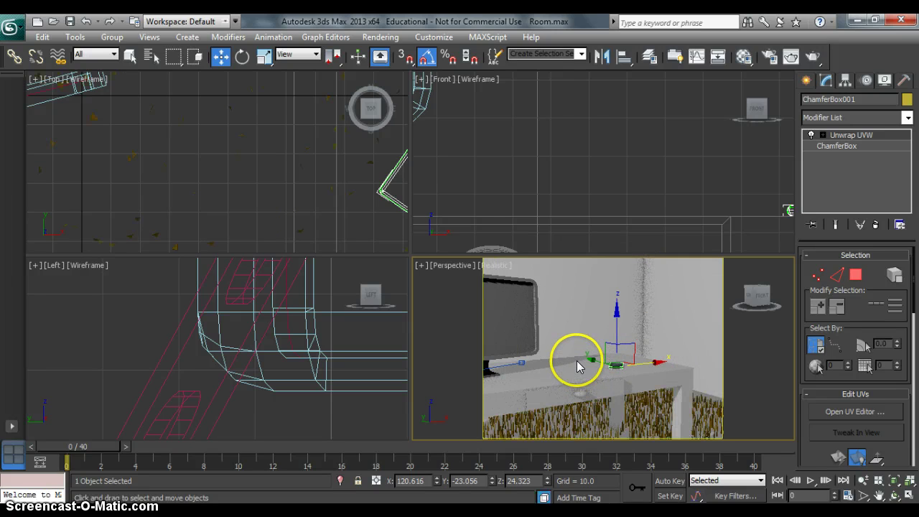
pyautogui.press('c')
pyautogui.click(410, 176)
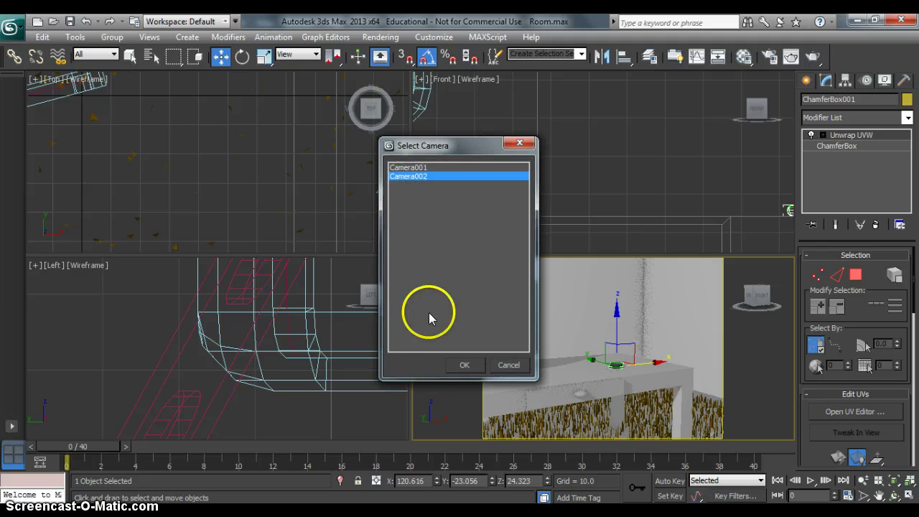
pyautogui.click(465, 366)
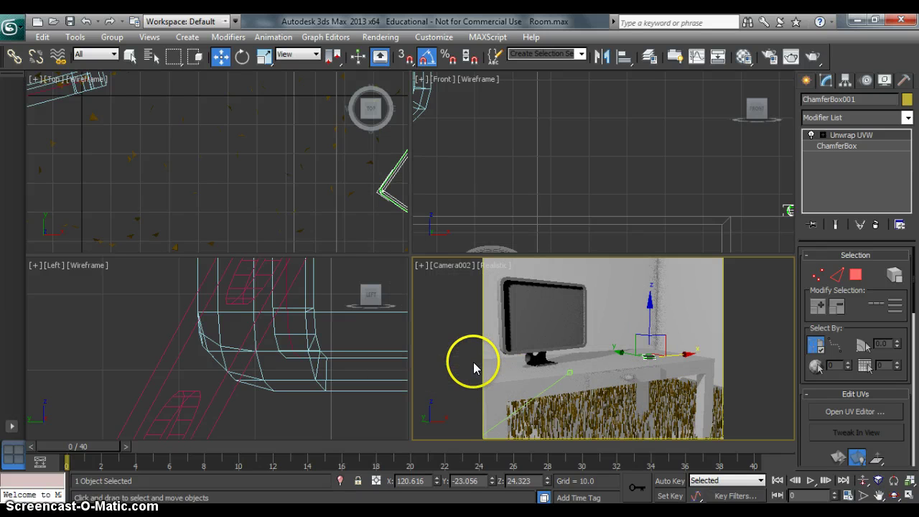
# Step: Select the Omni001 light by name from the scene's object list
pyautogui.scroll(-4, 141, 320)
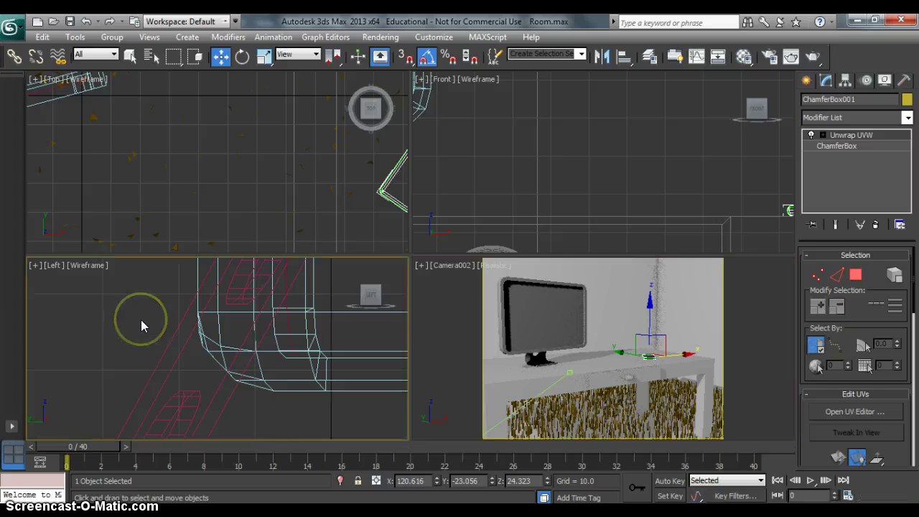
pyautogui.scroll(-1, 140, 316)
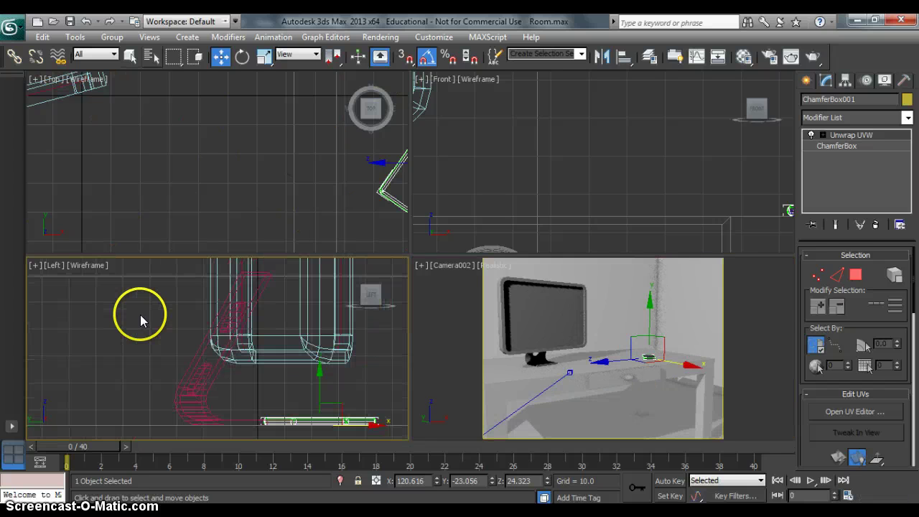
pyautogui.scroll(-2, 140, 316)
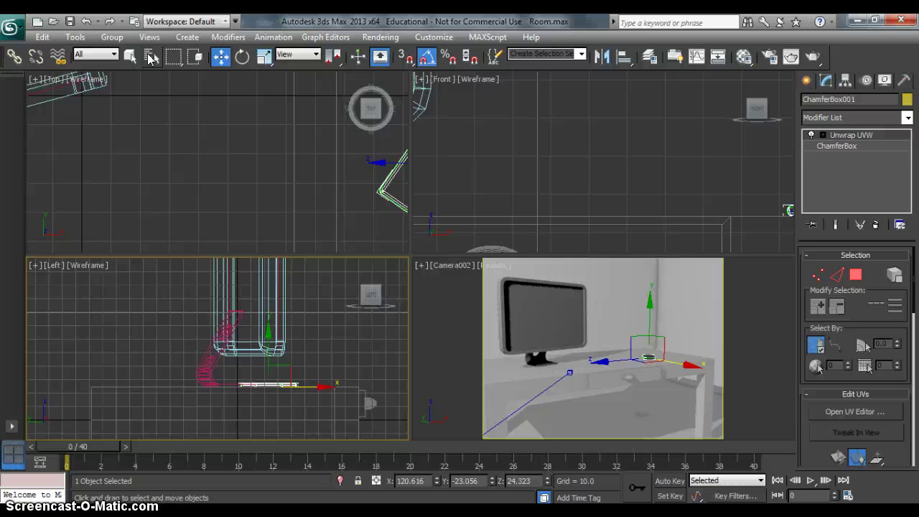
pyautogui.click(150, 57)
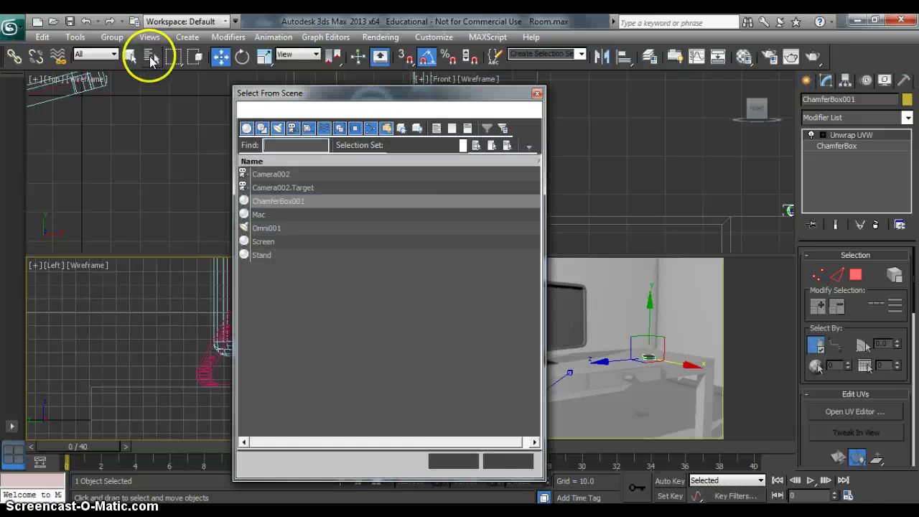
pyautogui.click(273, 229)
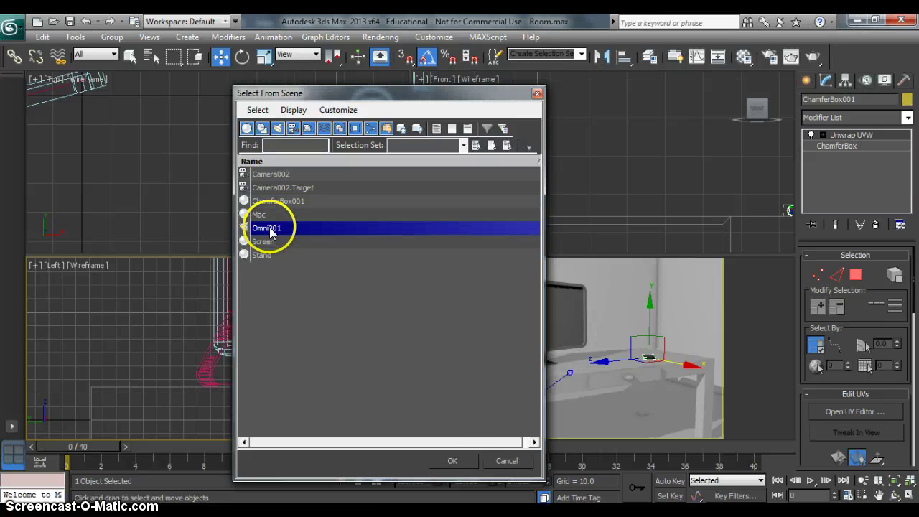
pyautogui.click(466, 459)
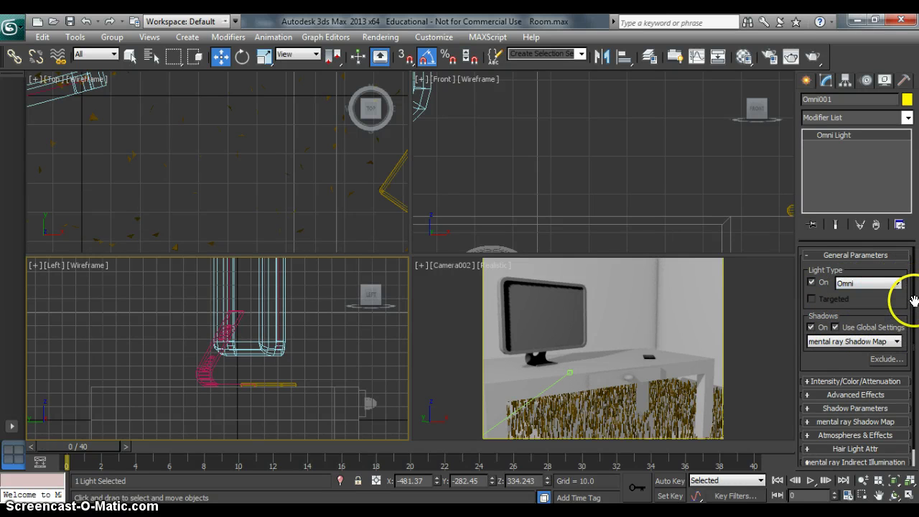
# Step: Set the Omni001 light's intensity multiplier to .175
pyautogui.scroll(-2, 906, 301)
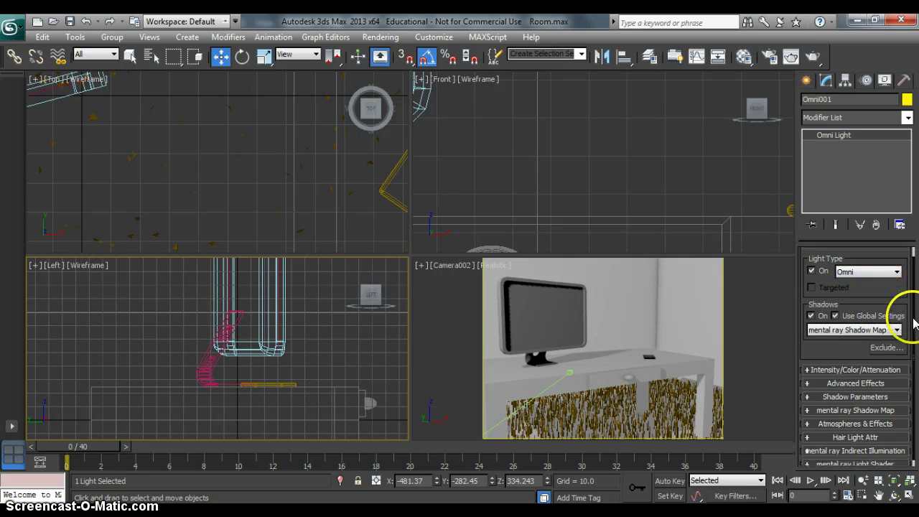
pyautogui.click(866, 405)
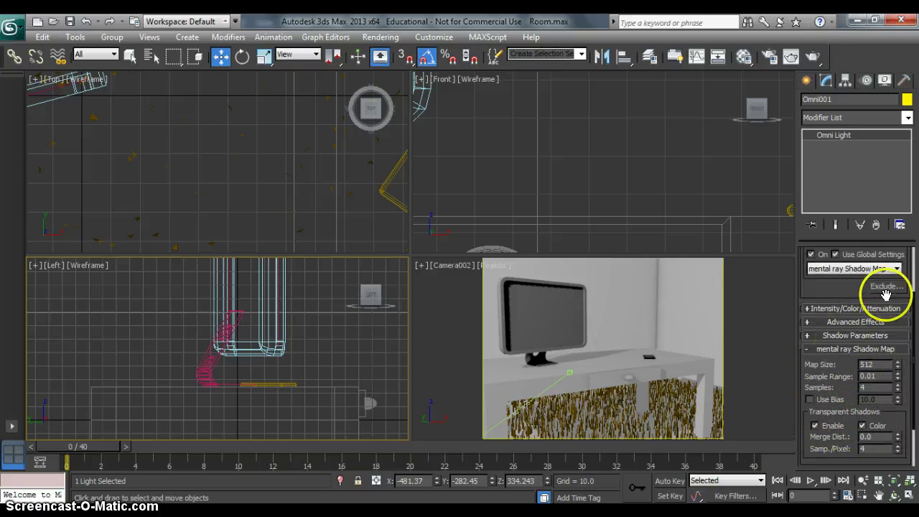
pyautogui.click(858, 310)
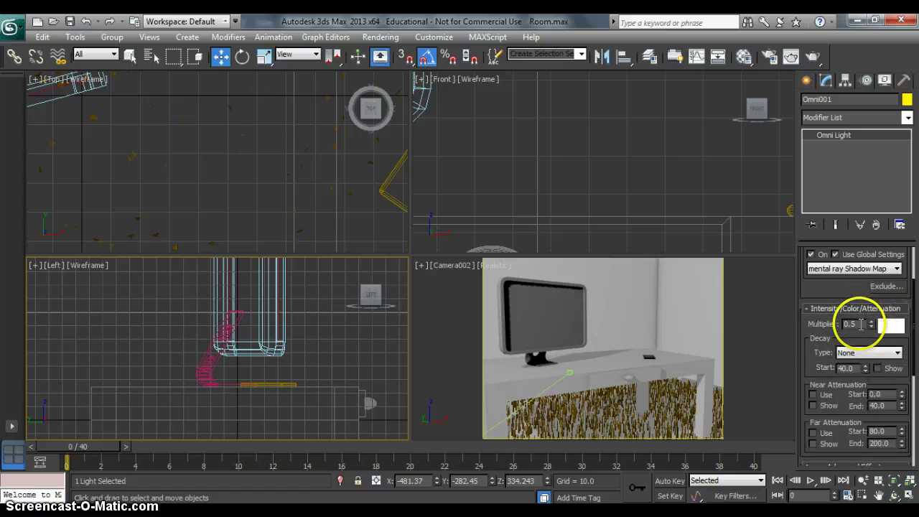
pyautogui.moveTo(861, 324); pyautogui.dragTo(834, 324)
pyautogui.write('.')
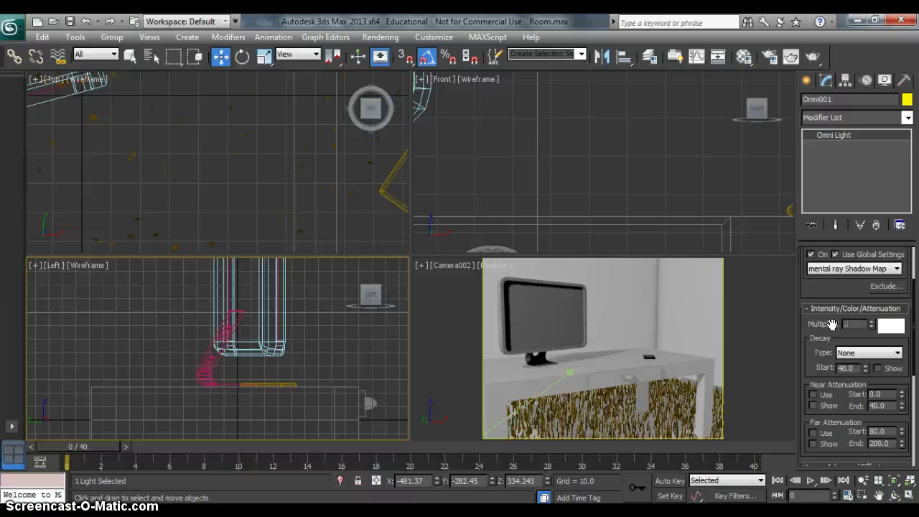
pyautogui.write('175')
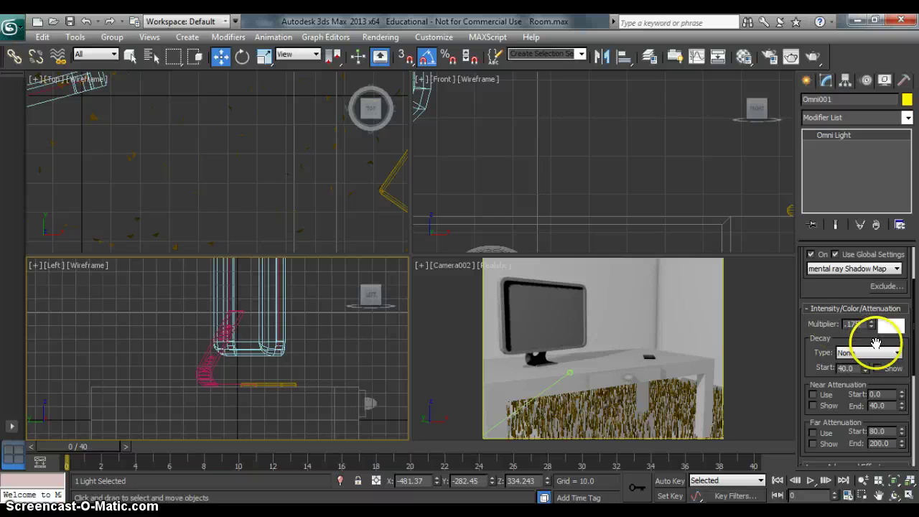
pyautogui.click(848, 368)
# Step: Deselect the light and render the Camera002 view to check the phone and room lighting
pyautogui.click(250, 483)
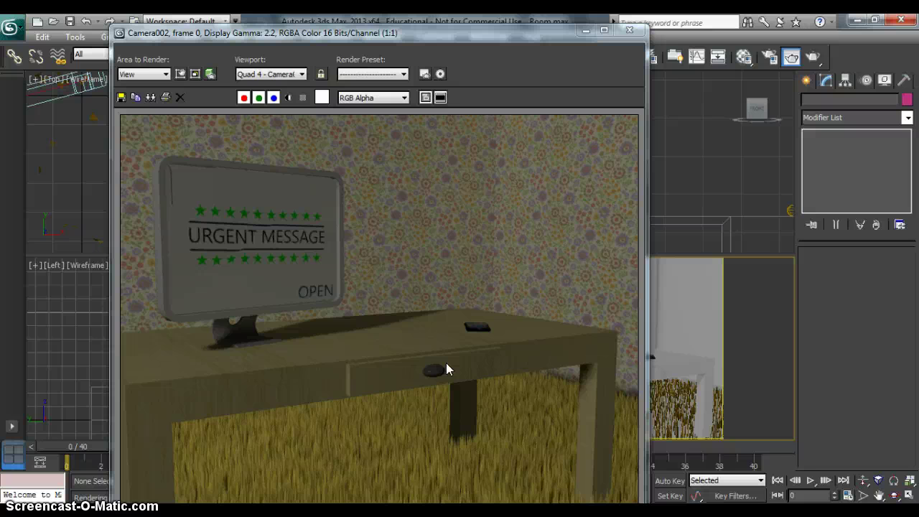
pyautogui.click(327, 195)
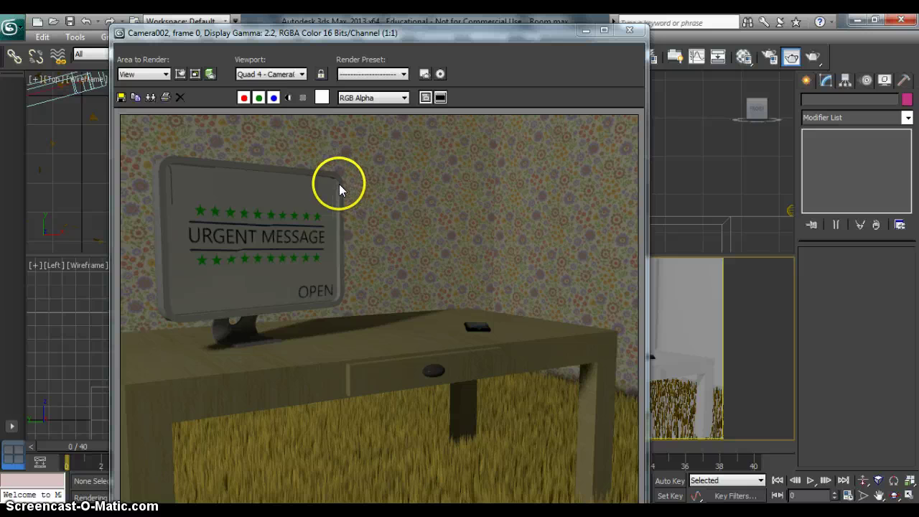